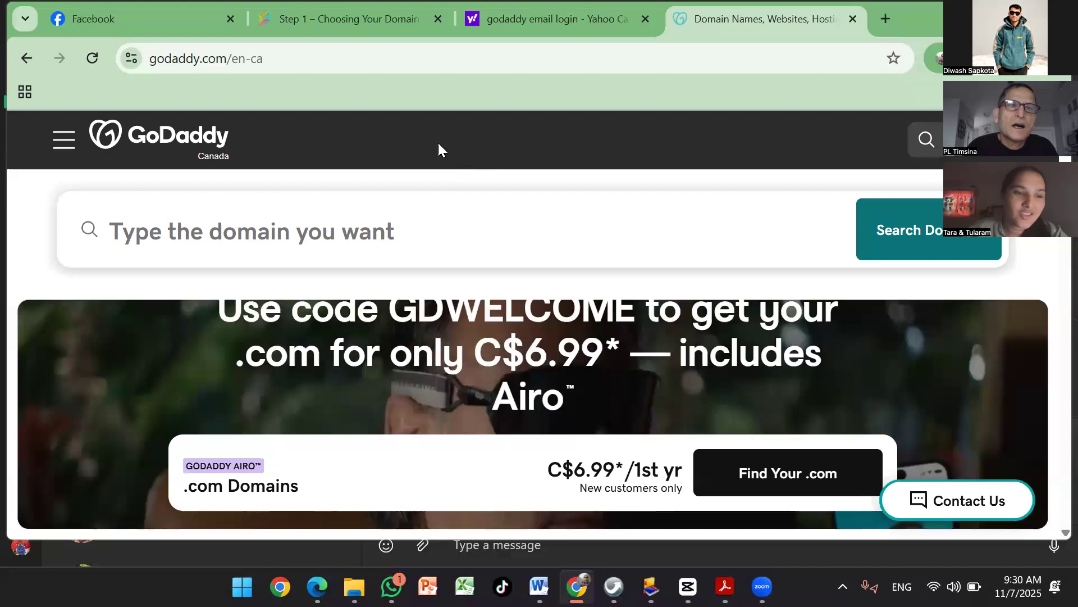
Search GoDaddy for a domain made of the owner's initials and surname without an extension, and review the suggested results.
{"action": "scroll", "coordinate": [429, 136], "scroll_direction": "down", "scroll_amount": 1}
{"action": "scroll", "coordinate": [430, 143], "scroll_direction": "up", "scroll_amount": 1}
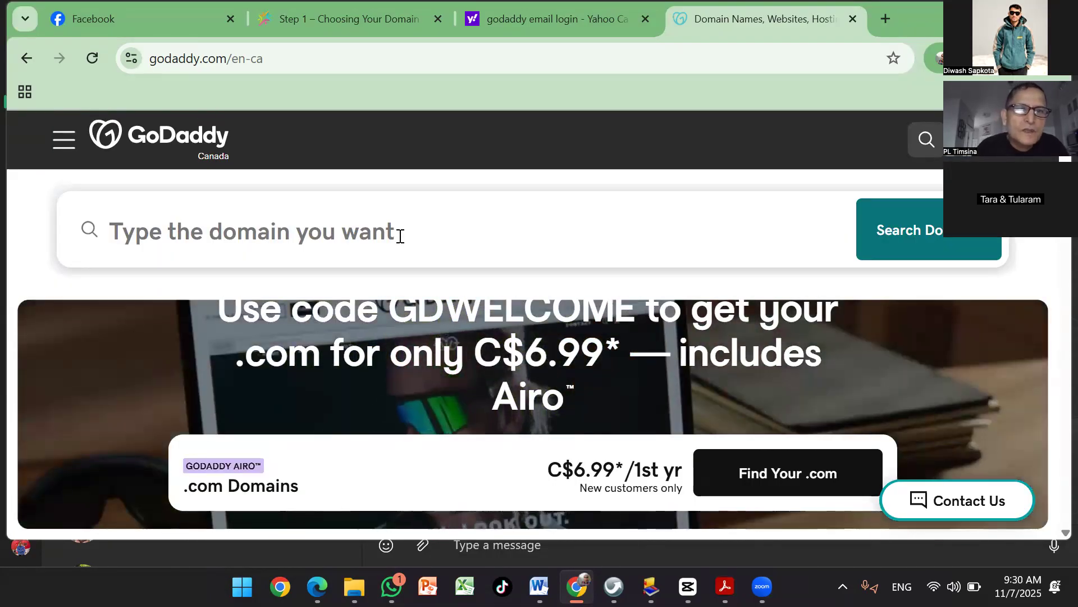
{"action": "left_click", "coordinate": [242, 237]}
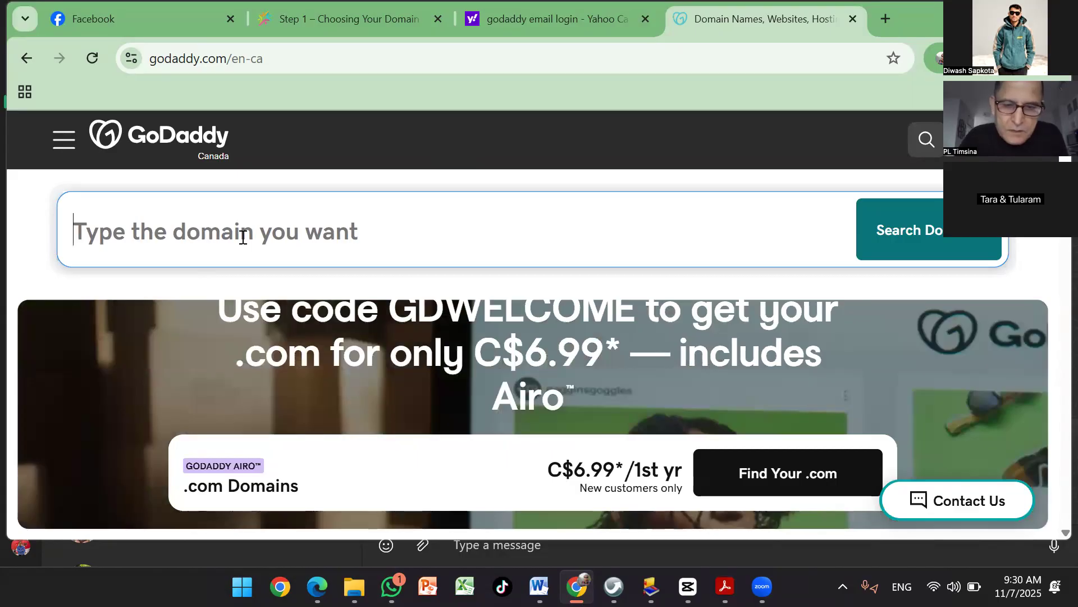
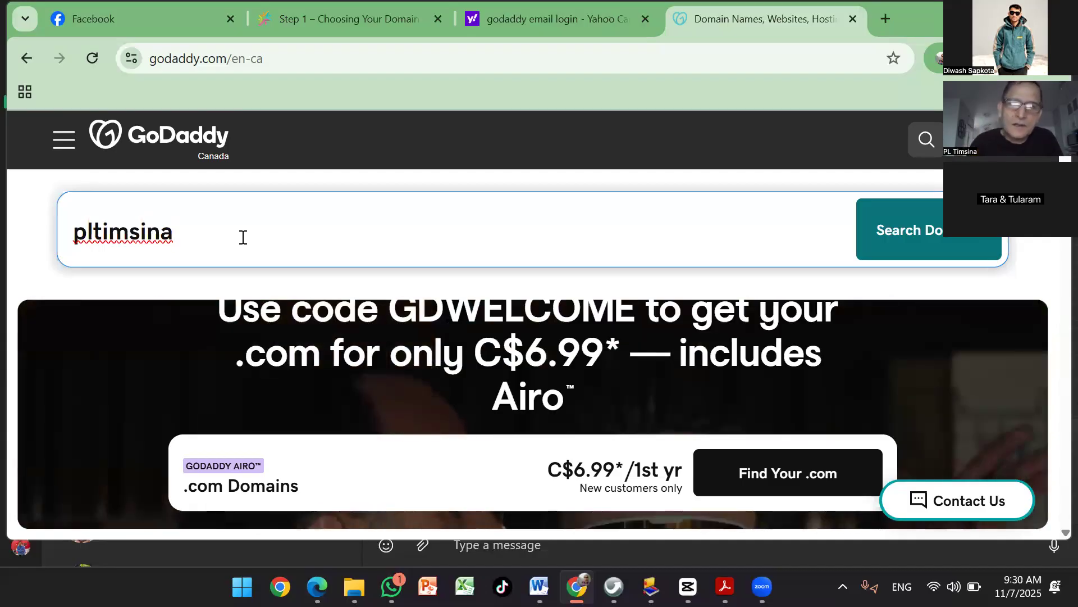
{"action": "key", "text": "Return"}
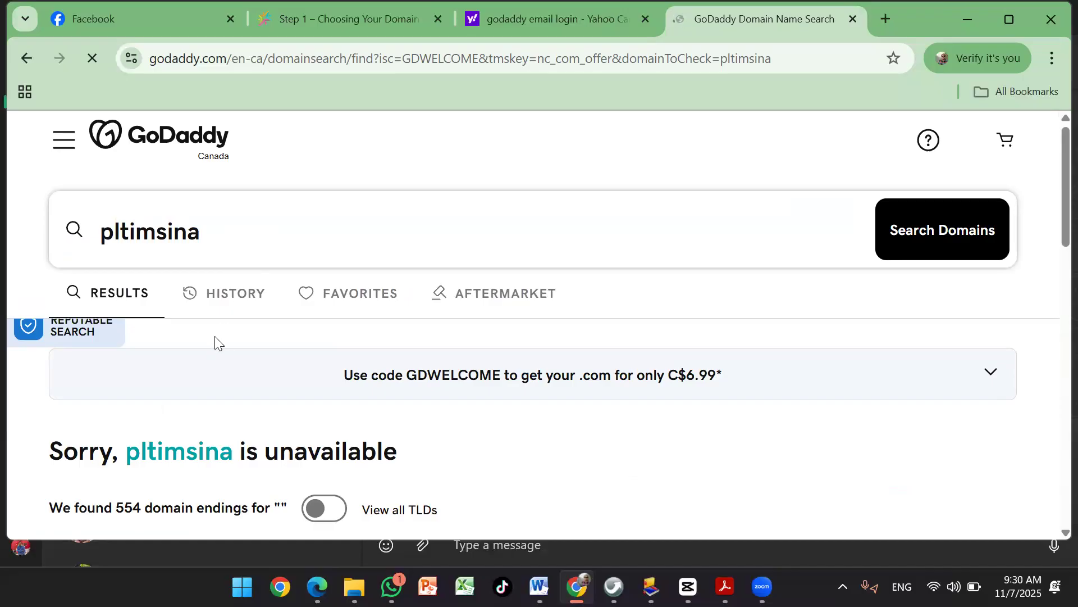
{"action": "scroll", "coordinate": [207, 393], "scroll_direction": "down", "scroll_amount": 3}
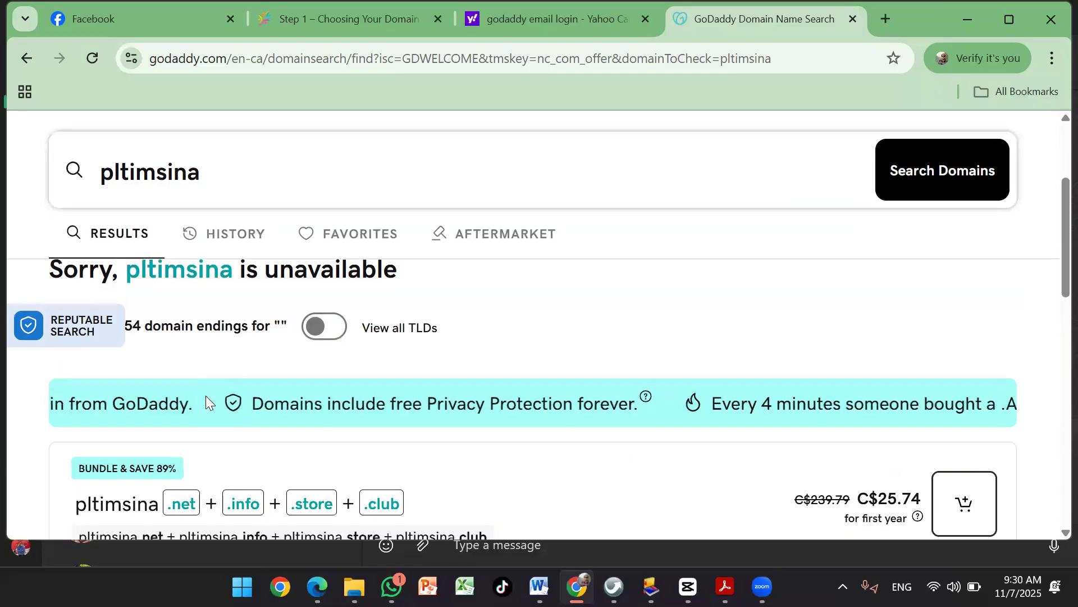
{"action": "scroll", "coordinate": [224, 361], "scroll_direction": "down", "scroll_amount": 2}
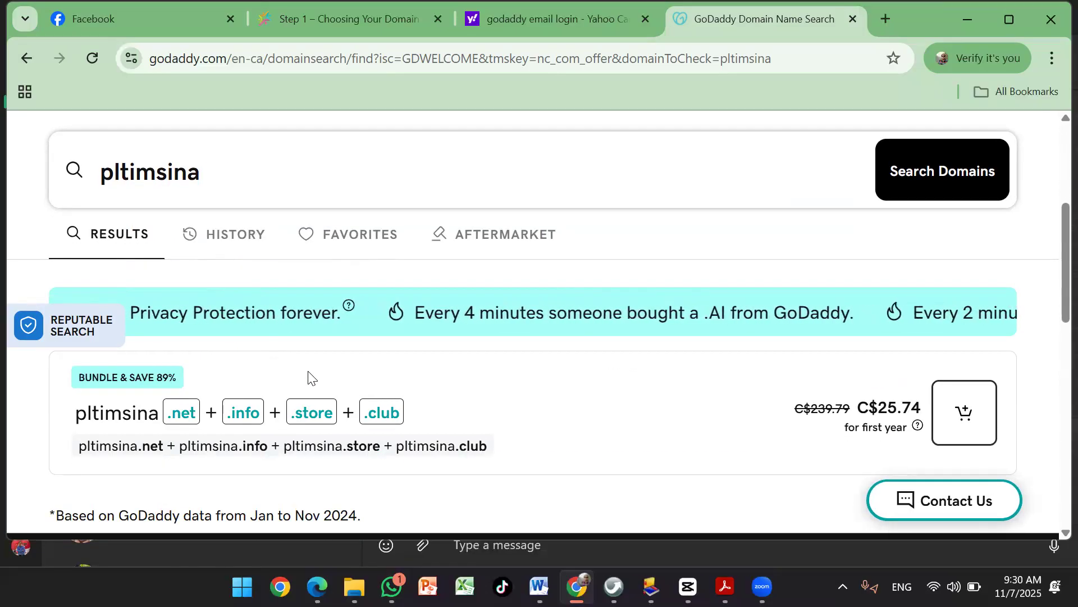
{"action": "scroll", "coordinate": [307, 378], "scroll_direction": "down", "scroll_amount": 2}
{"action": "scroll", "coordinate": [307, 378], "scroll_direction": "up", "scroll_amount": 2}
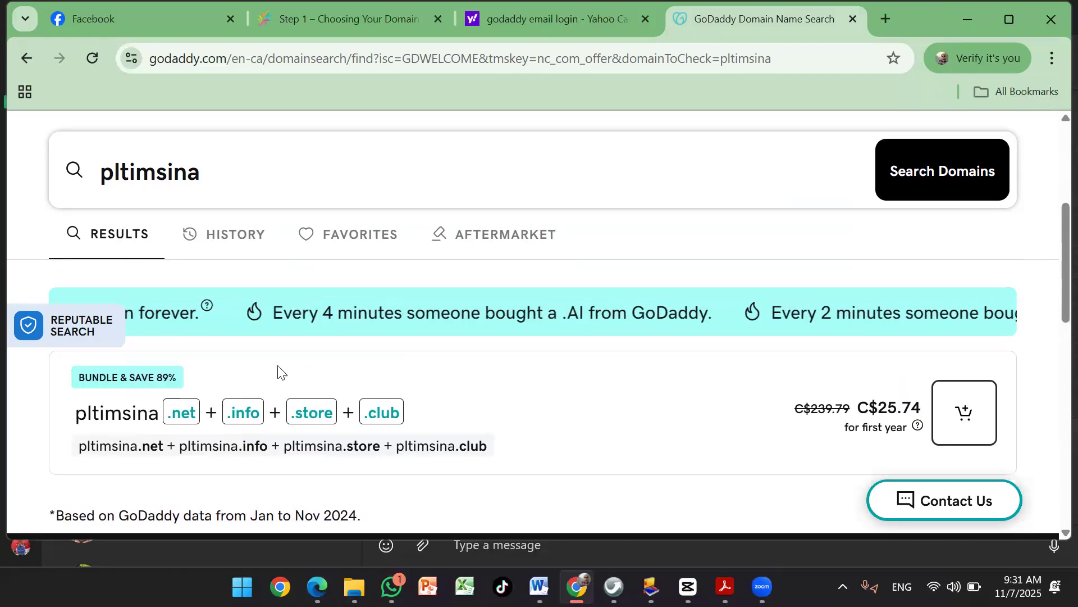
Search for the same personal domain name with the .ca extension and check its availability.
{"action": "left_click", "coordinate": [199, 172]}
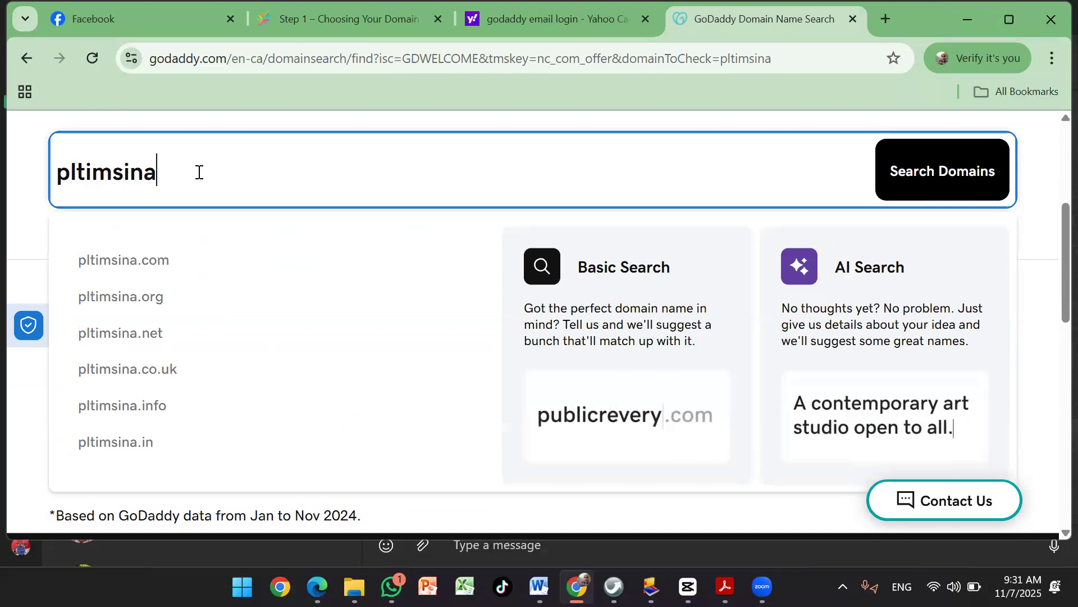
{"action": "type", "text": ".ca"}
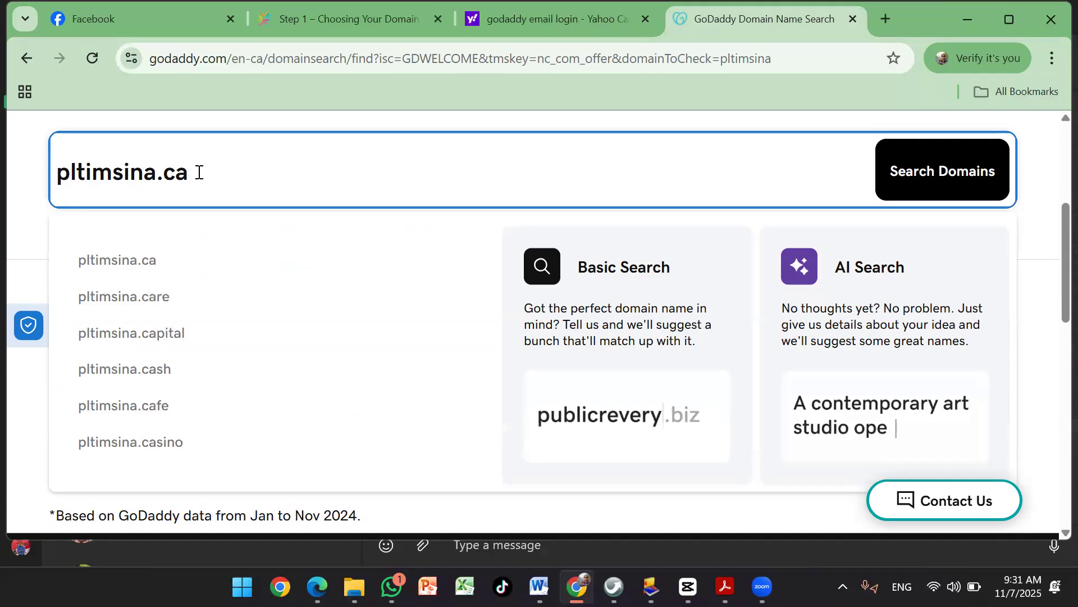
{"action": "key", "text": "Return"}
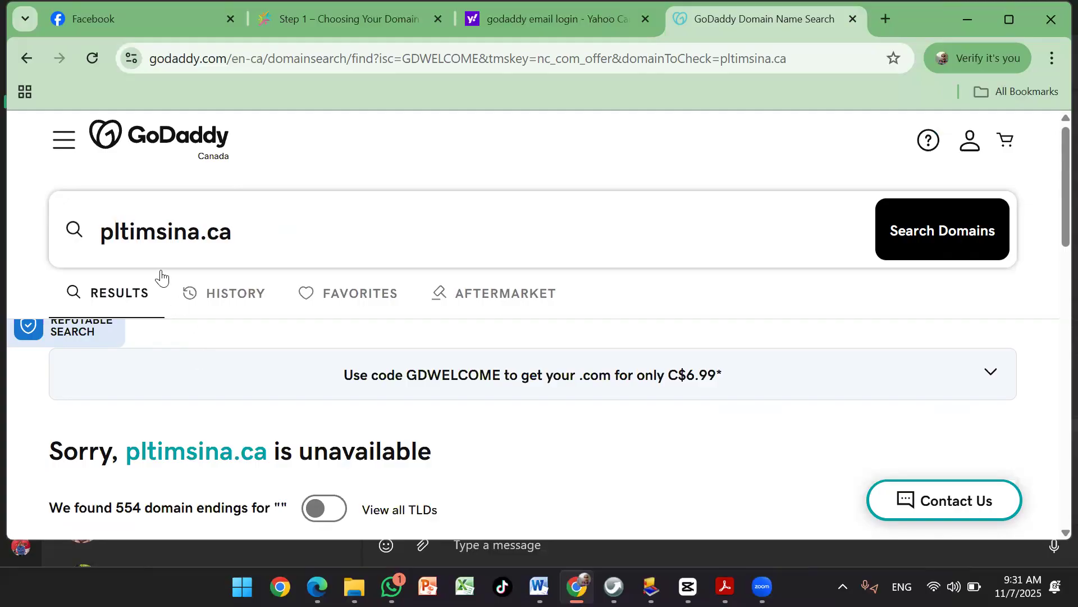
{"action": "scroll", "coordinate": [207, 298], "scroll_direction": "down", "scroll_amount": 5}
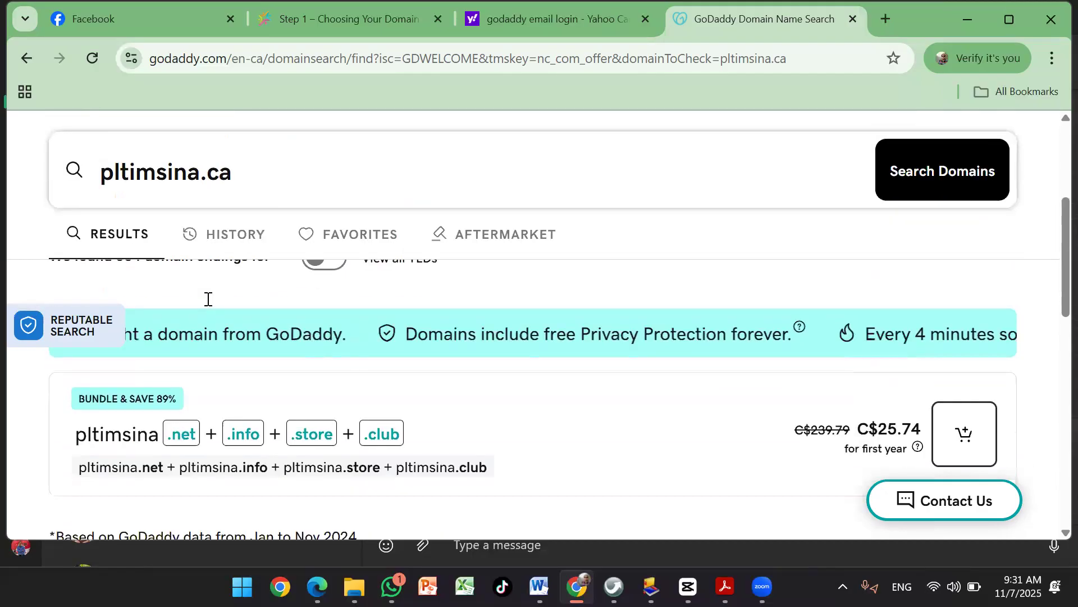
{"action": "scroll", "coordinate": [208, 298], "scroll_direction": "up", "scroll_amount": 5}
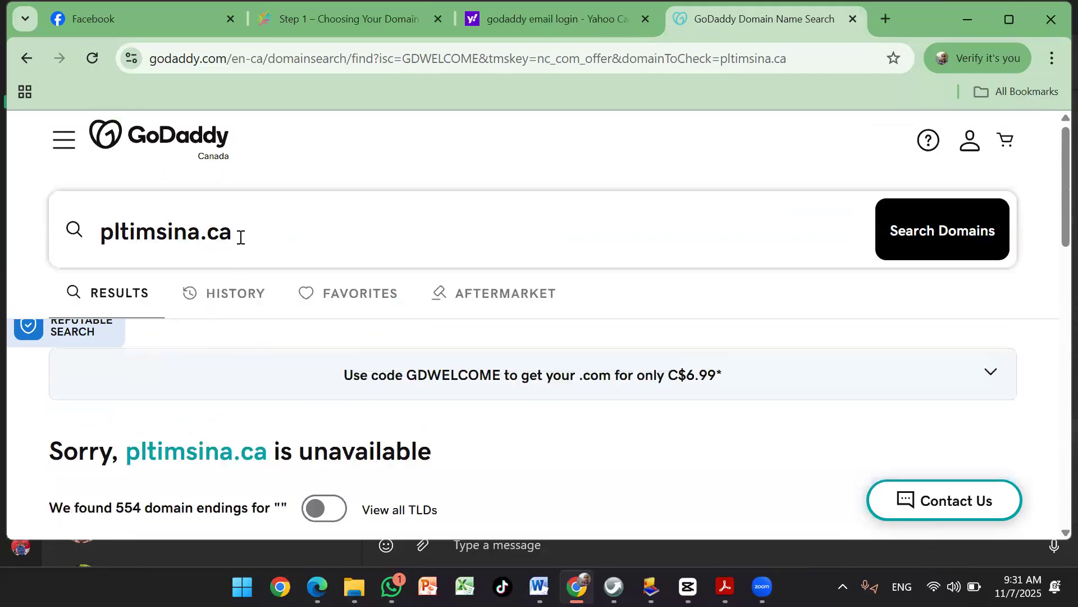
Change the searched domain's extension to .com and run the search for it.
{"action": "left_click", "coordinate": [241, 237]}
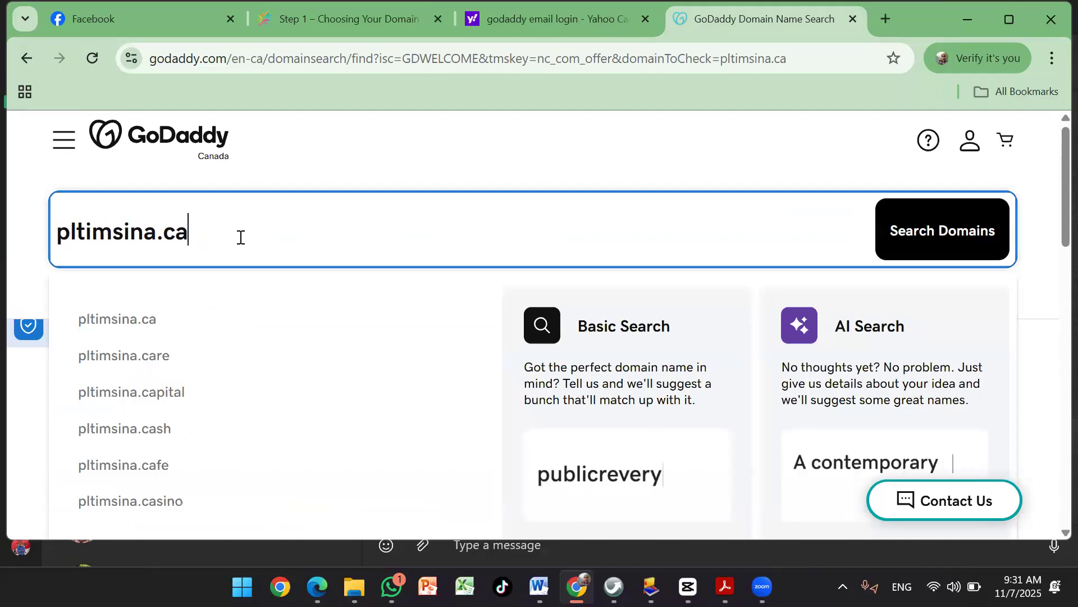
{"action": "key", "text": "BackSpace"}
{"action": "type", "text": "om"}
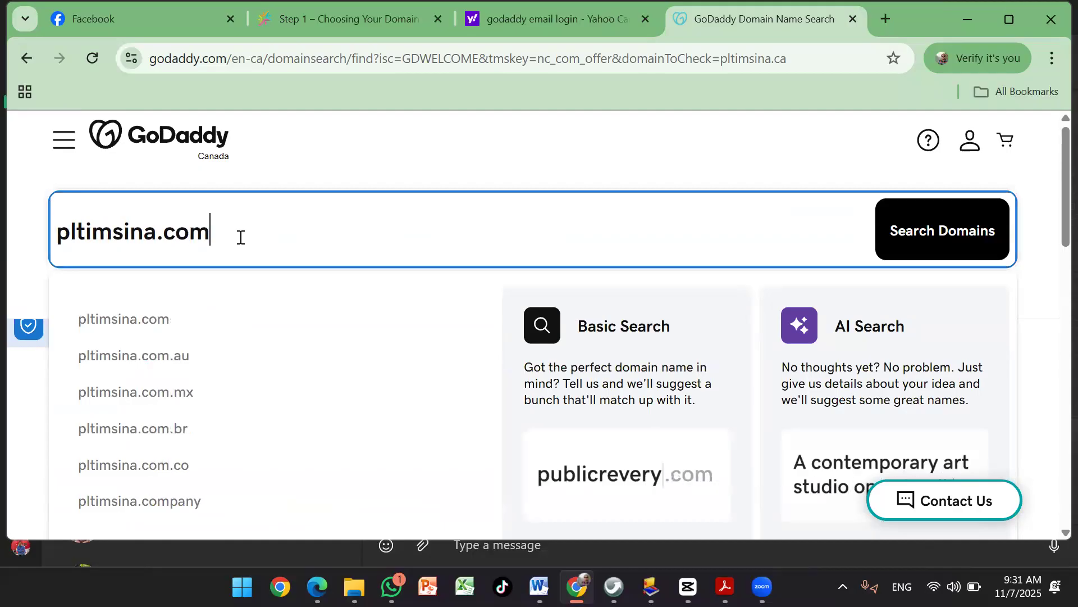
{"action": "left_click", "coordinate": [135, 320]}
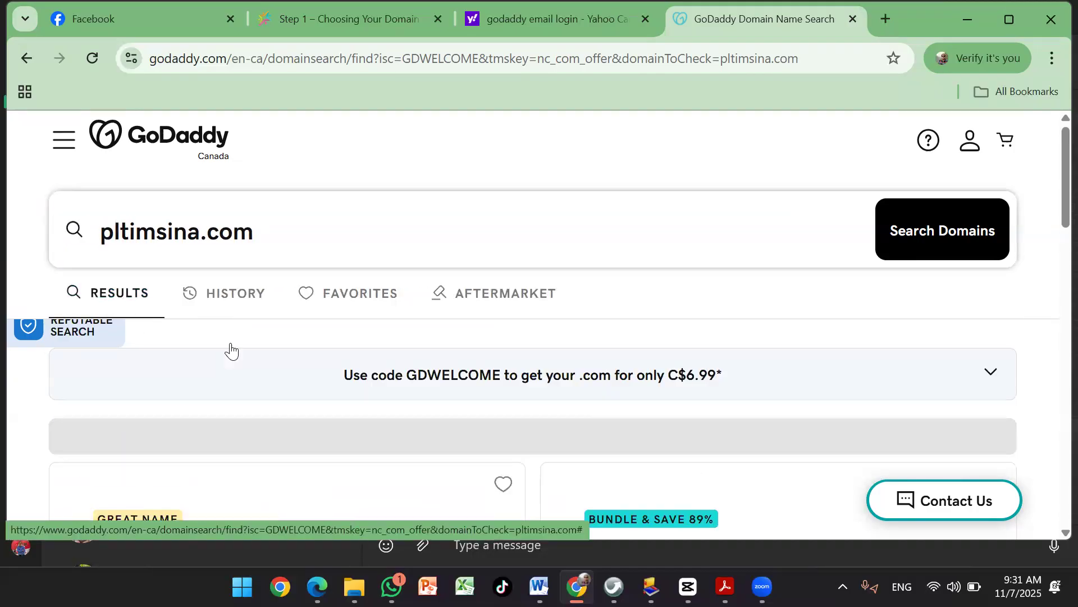
Add the .com version of the personal domain, offered at C$6.99 for the first year, to the cart.
{"action": "scroll", "coordinate": [228, 350], "scroll_direction": "down", "scroll_amount": 1}
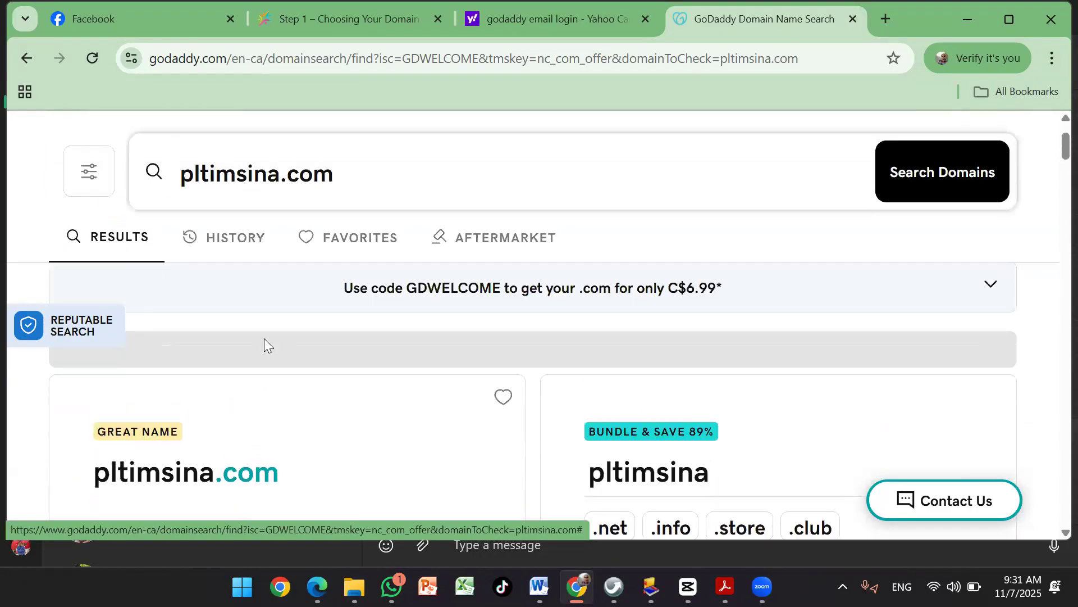
{"action": "scroll", "coordinate": [246, 414], "scroll_direction": "down", "scroll_amount": 2}
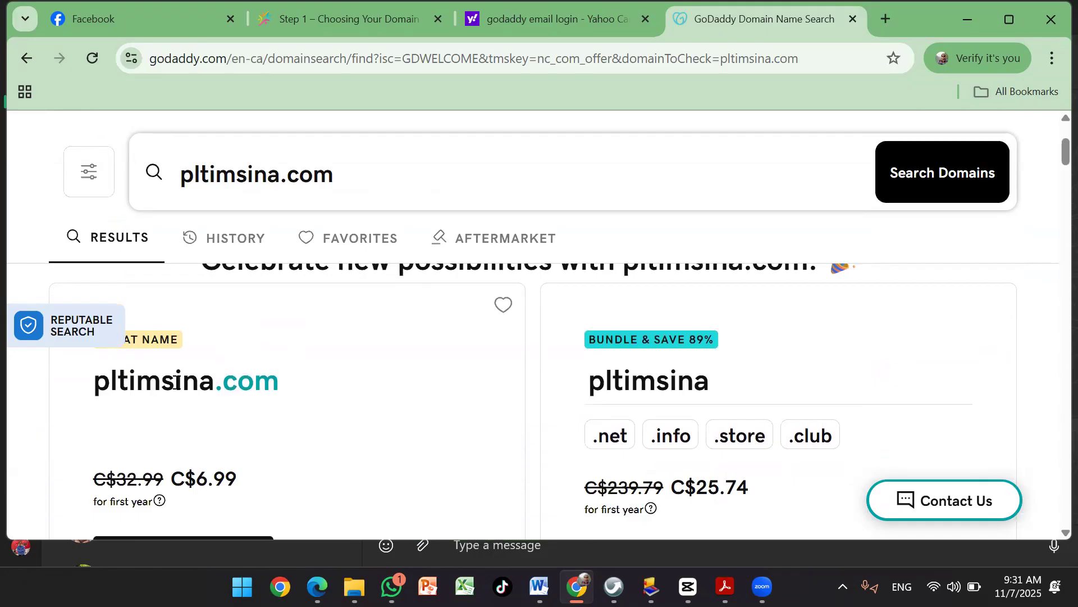
{"action": "scroll", "coordinate": [180, 379], "scroll_direction": "down", "scroll_amount": 2}
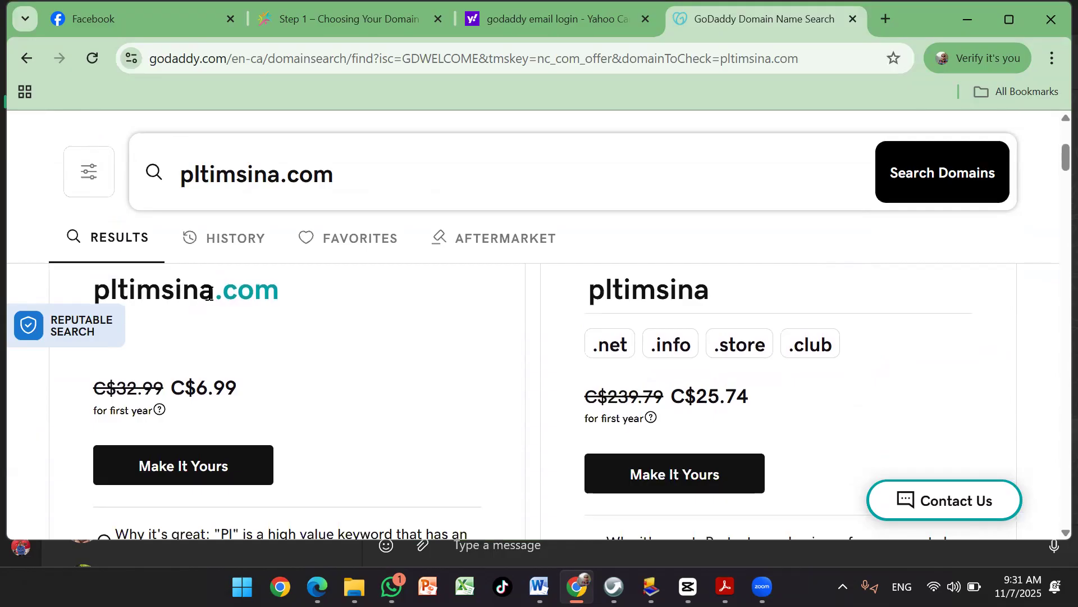
{"action": "left_click", "coordinate": [175, 472]}
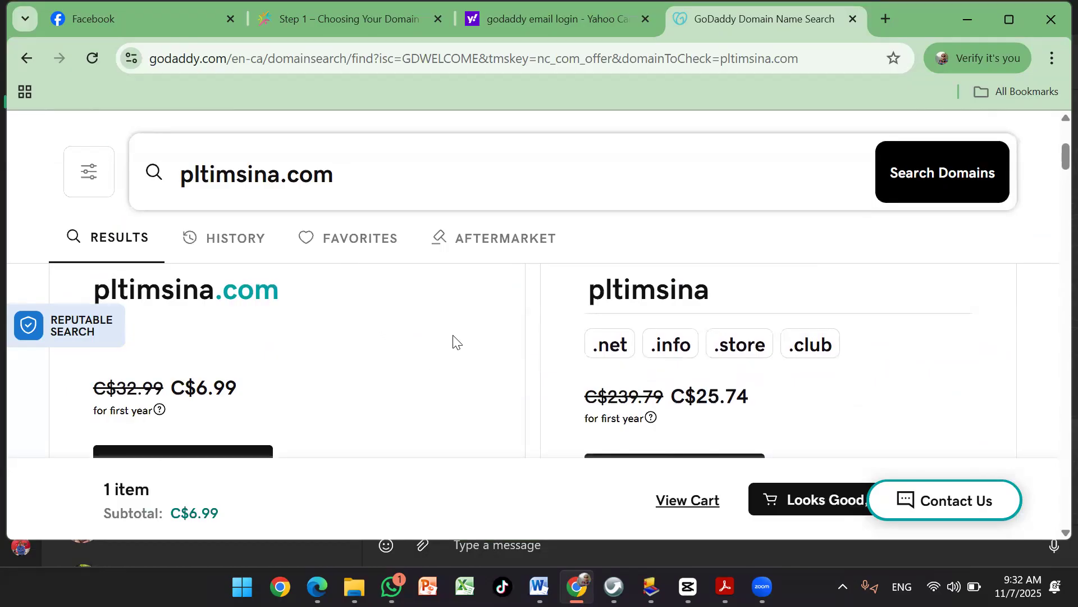
{"action": "scroll", "coordinate": [381, 317], "scroll_direction": "up", "scroll_amount": 3}
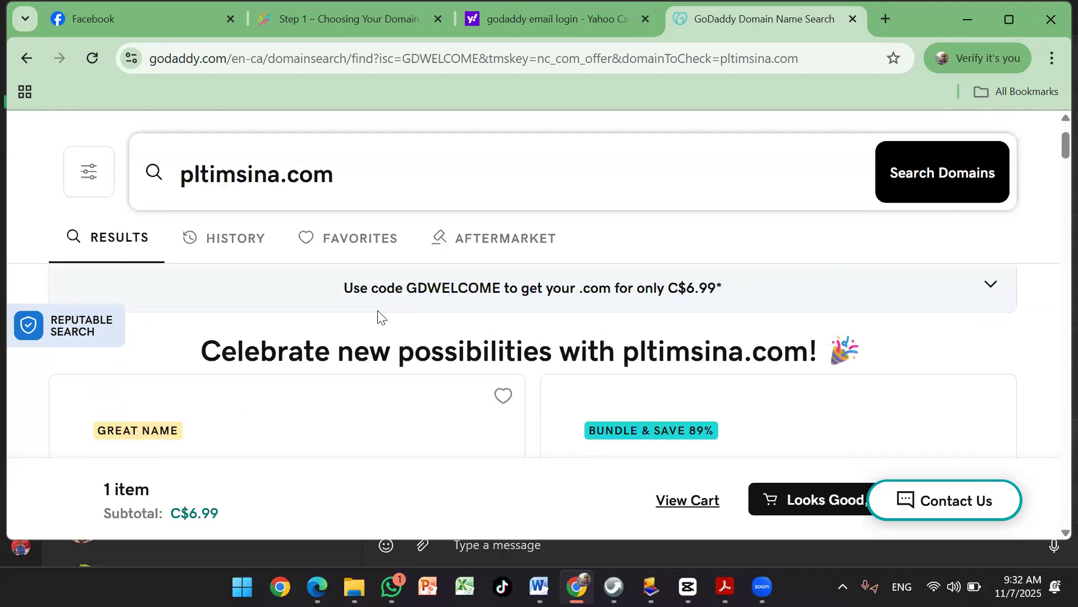
{"action": "scroll", "coordinate": [382, 318], "scroll_direction": "down", "scroll_amount": 3}
{"action": "scroll", "coordinate": [382, 317], "scroll_direction": "up", "scroll_amount": 3}
{"action": "scroll", "coordinate": [379, 318], "scroll_direction": "down", "scroll_amount": 3}
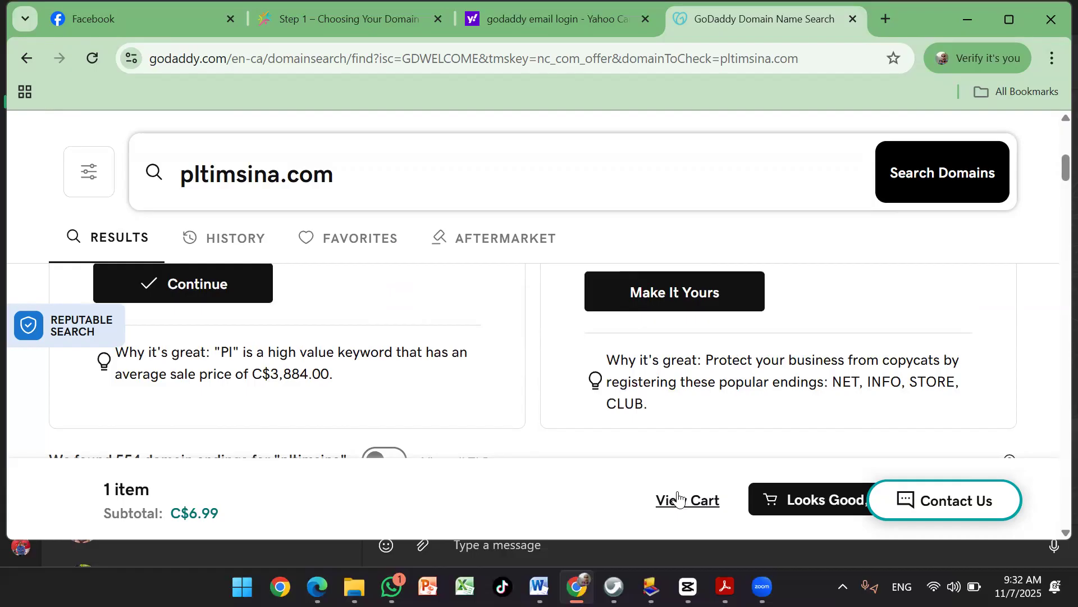
{"action": "left_click", "coordinate": [819, 501]}
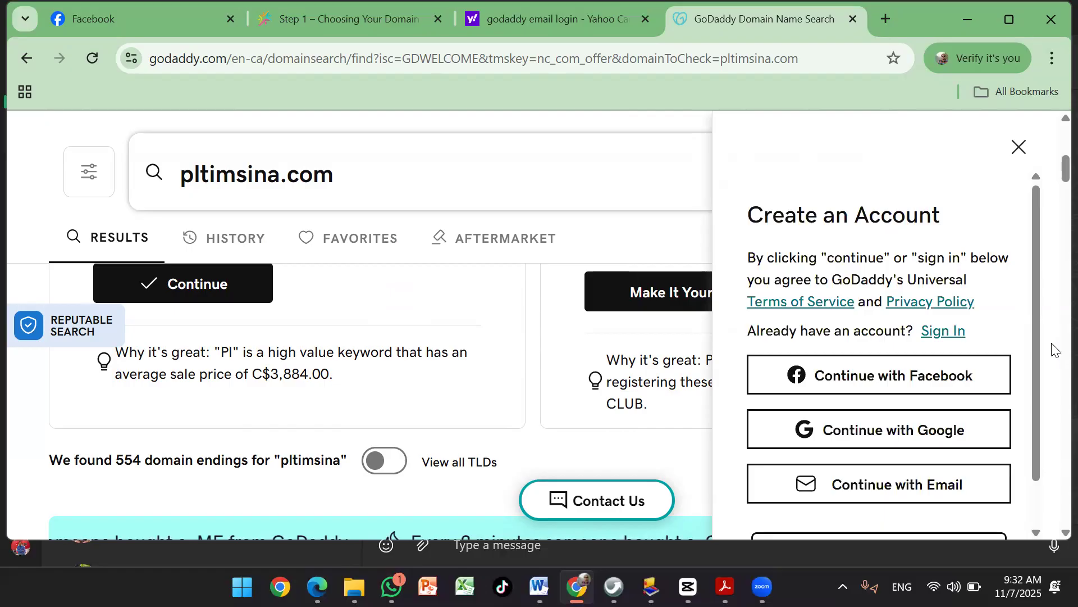
{"action": "left_click", "coordinate": [892, 443]}
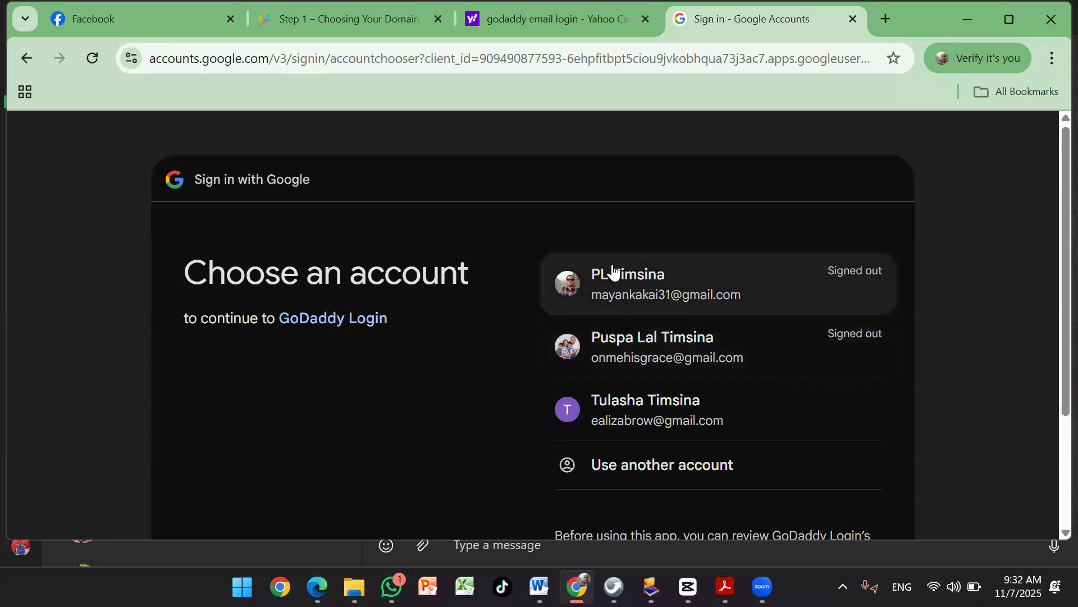
{"action": "left_click", "coordinate": [22, 59]}
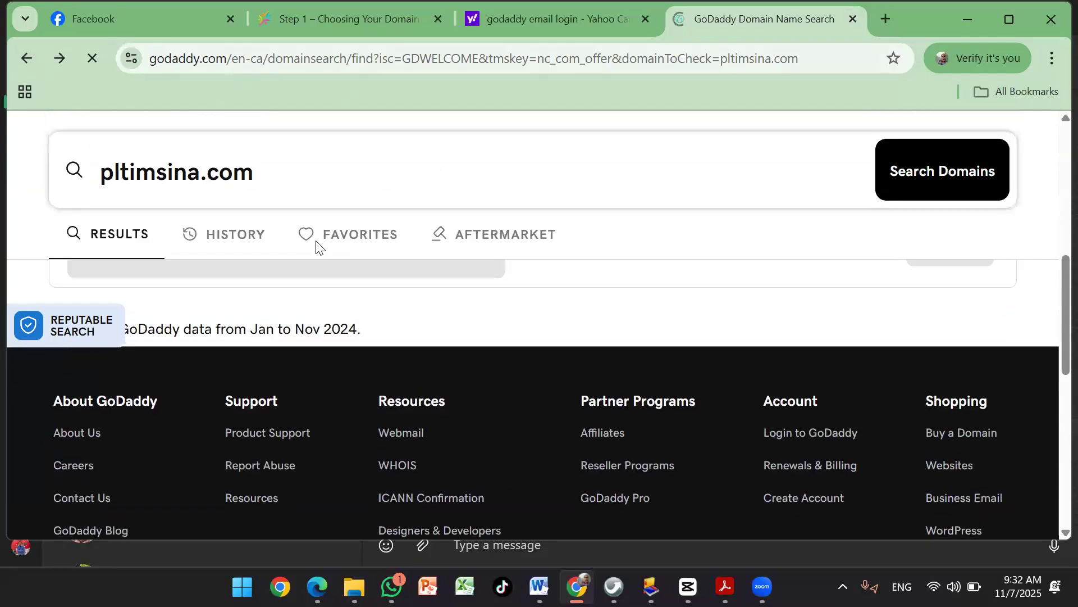
Proceed with the single domain in the cart and choose to create the account with an email address.
{"action": "scroll", "coordinate": [254, 267], "scroll_direction": "up", "scroll_amount": 2}
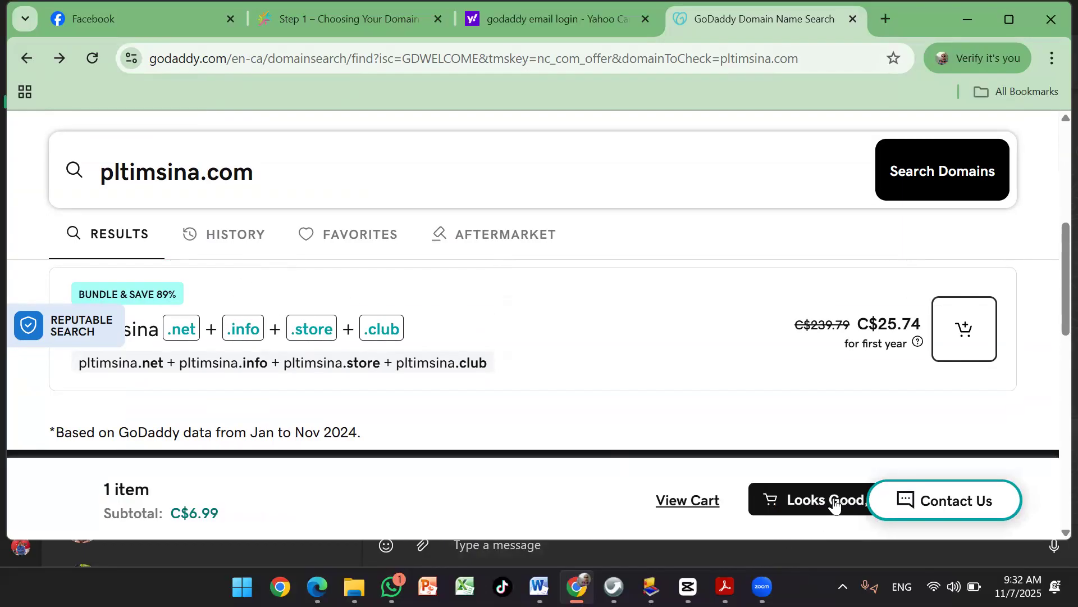
{"action": "left_click", "coordinate": [835, 503]}
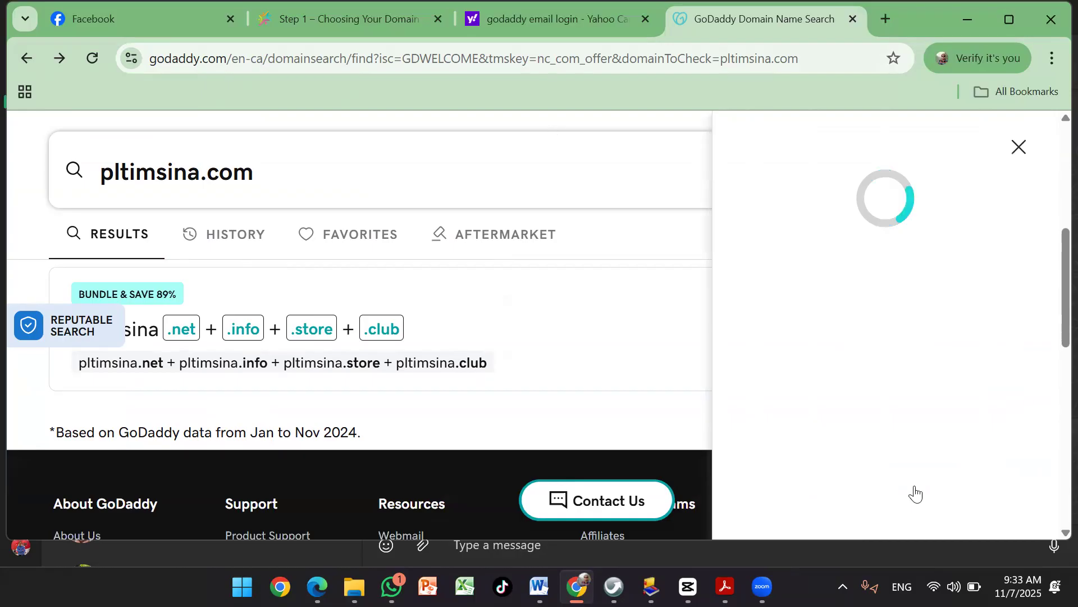
{"action": "scroll", "coordinate": [882, 433], "scroll_direction": "down", "scroll_amount": 1}
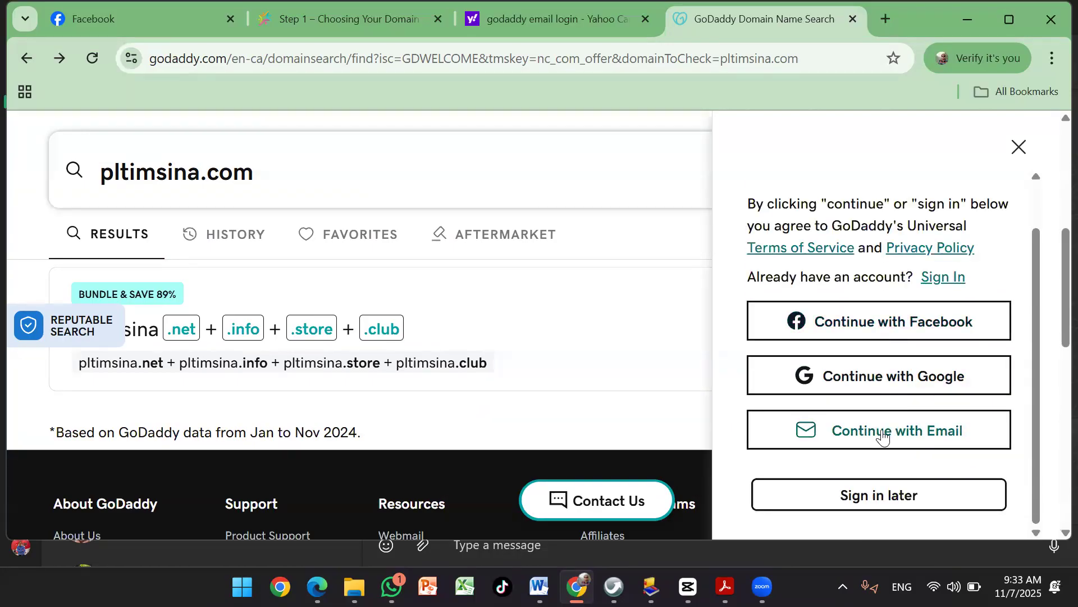
{"action": "left_click", "coordinate": [883, 436]}
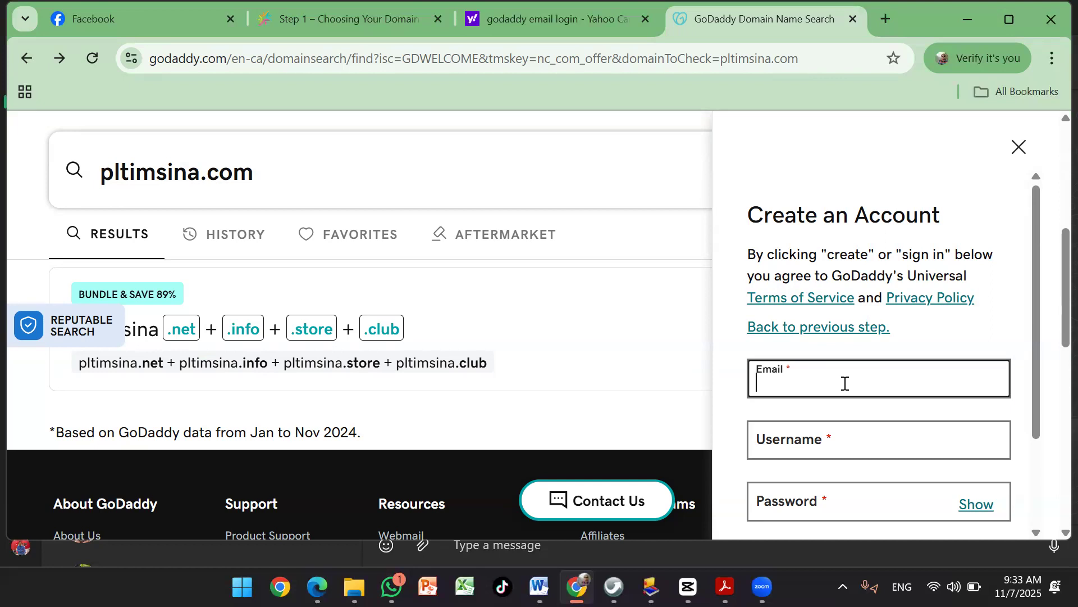
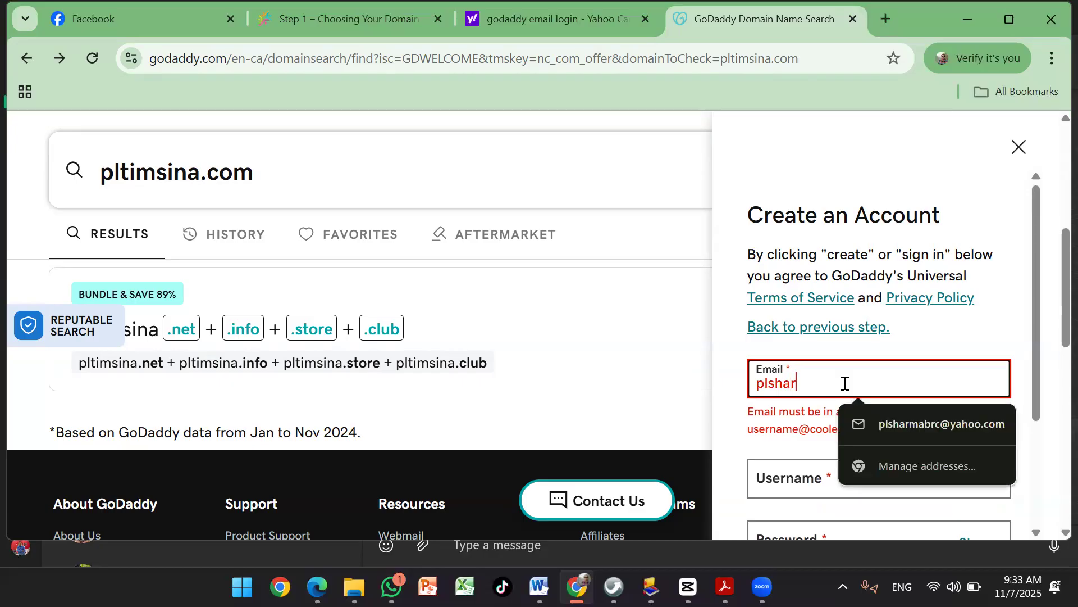
Fill in the account's email address using the saved Yahoo address suggestion.
{"action": "left_click", "coordinate": [914, 425]}
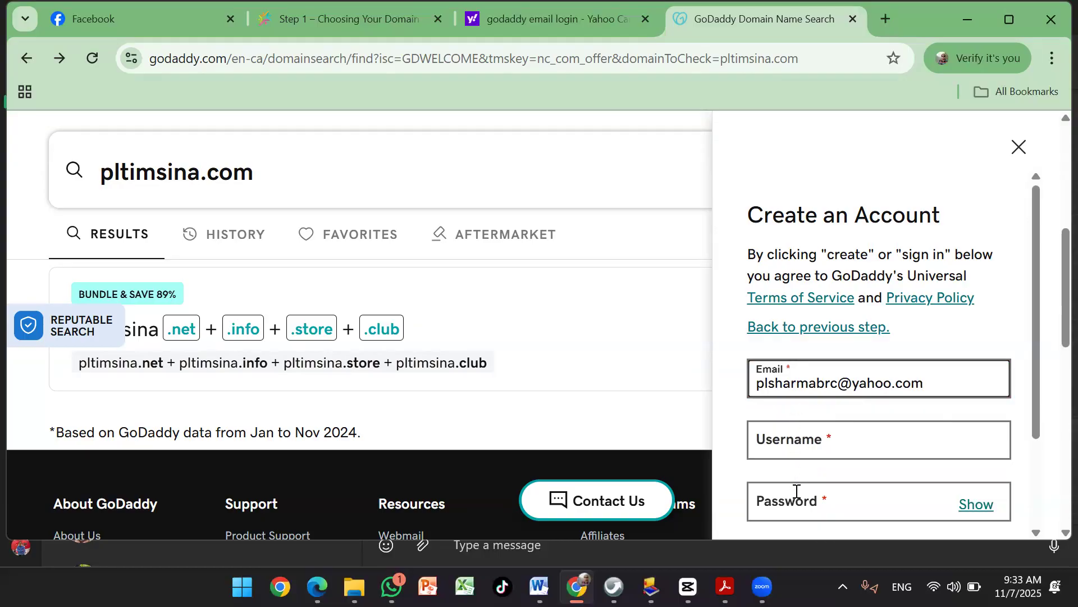
{"action": "left_click", "coordinate": [802, 445]}
{"action": "key", "text": "ctrl+v"}
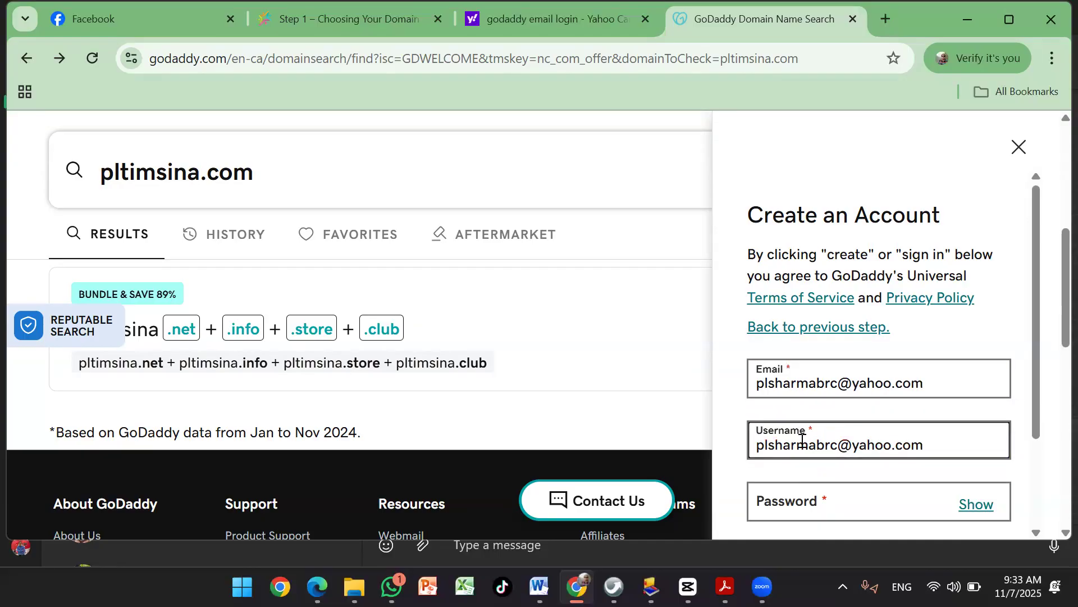
{"action": "left_click_drag", "start_coordinate": [925, 443], "coordinate": [757, 445]}
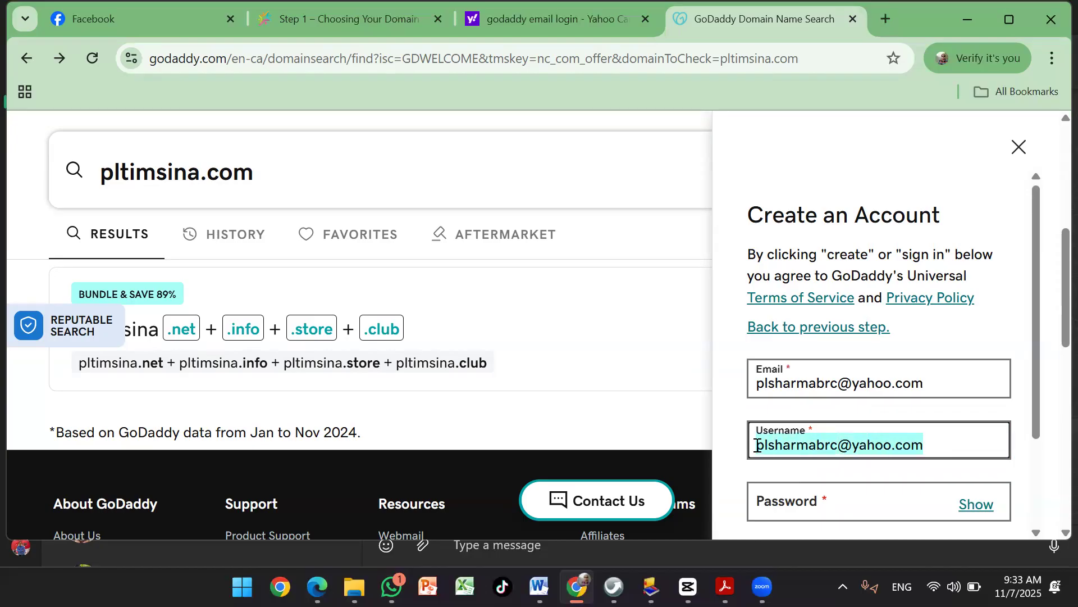
{"action": "type", "text": "Pusp"}
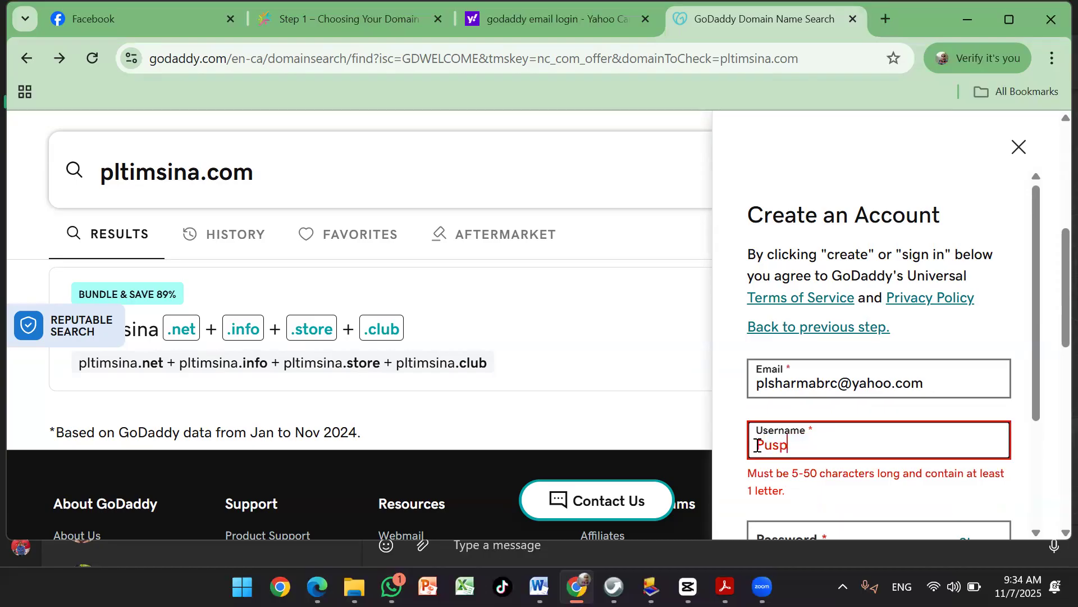
{"action": "type", "text": "a"}
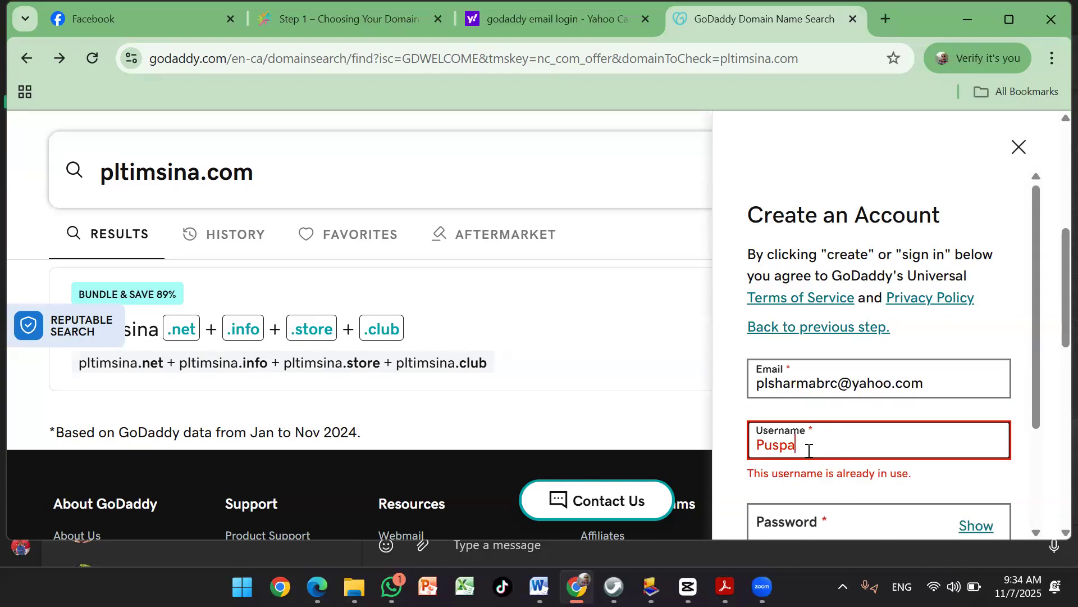
{"action": "key", "text": "BackSpace"}
{"action": "key", "text": "BackSpace"}
{"action": "key", "text": "BackSpace"}
{"action": "key", "text": "BackSpace"}
{"action": "key", "text": "BackSpace"}
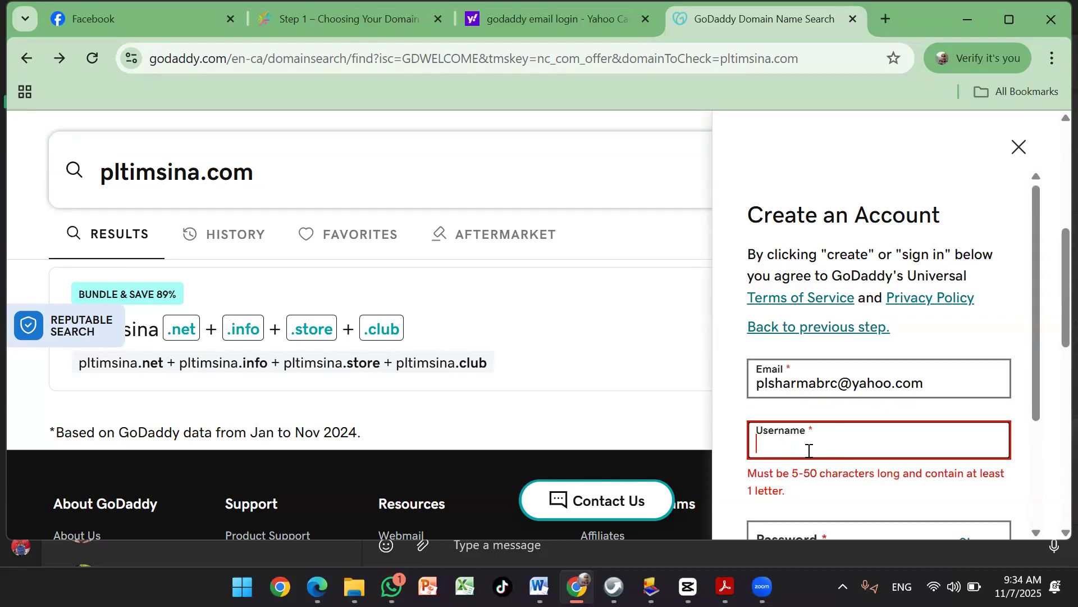
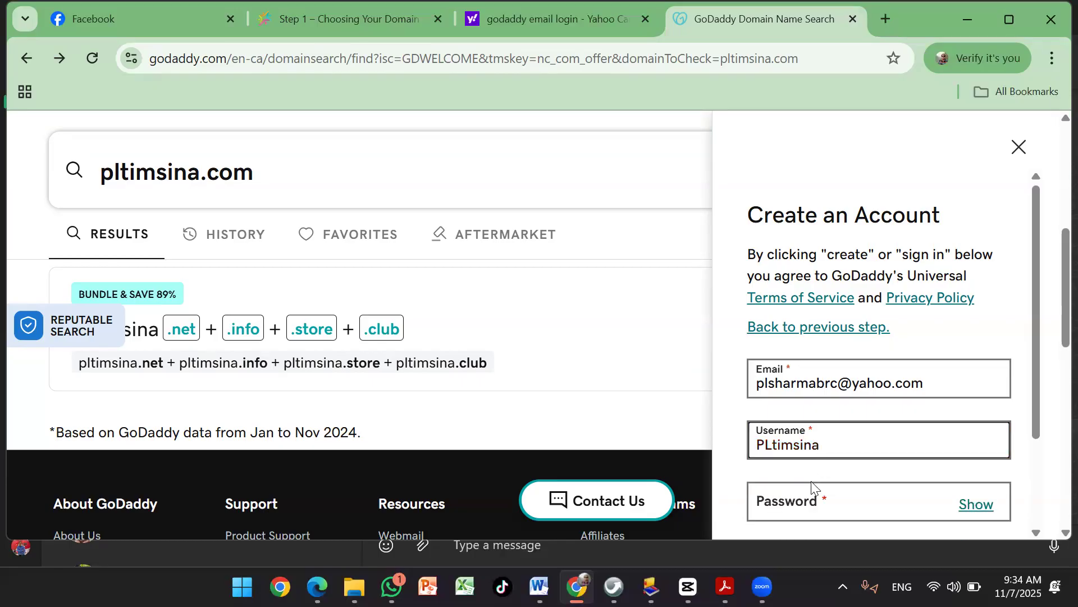
Enter the account password, reveal it briefly to check it and hide it again.
{"action": "scroll", "coordinate": [812, 486], "scroll_direction": "down", "scroll_amount": 2}
{"action": "left_click", "coordinate": [791, 413]}
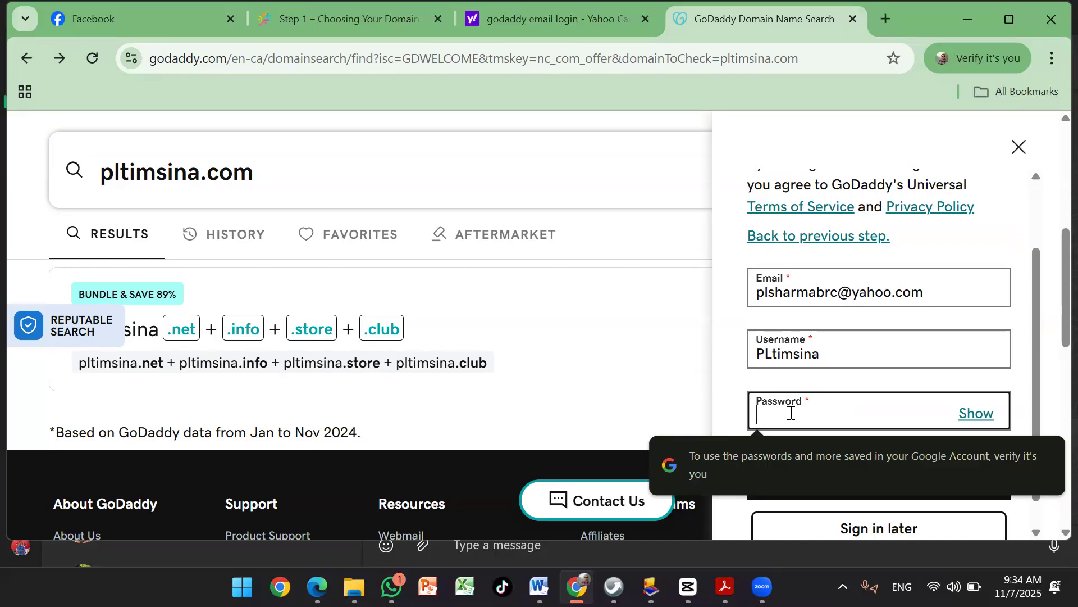
{"action": "type", "text": "••"}
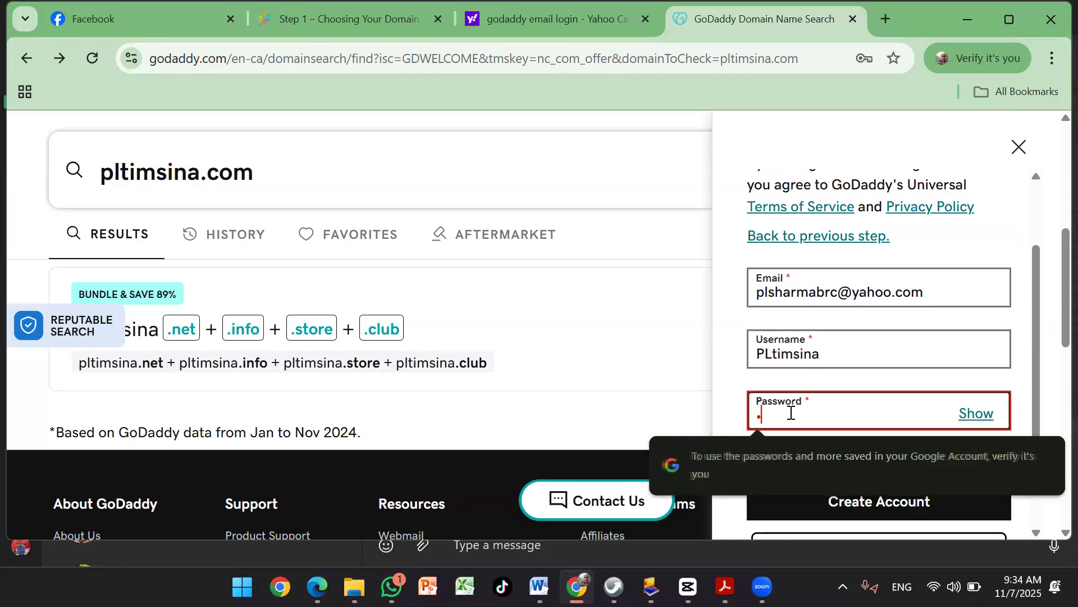
{"action": "type", "text": "•••••"}
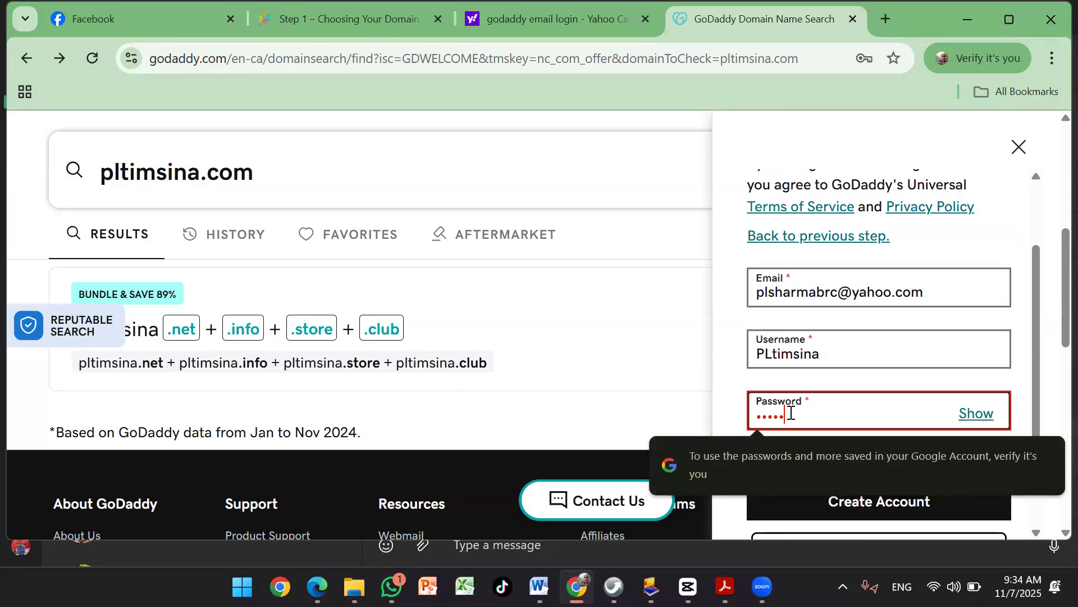
{"action": "type", "text": "••"}
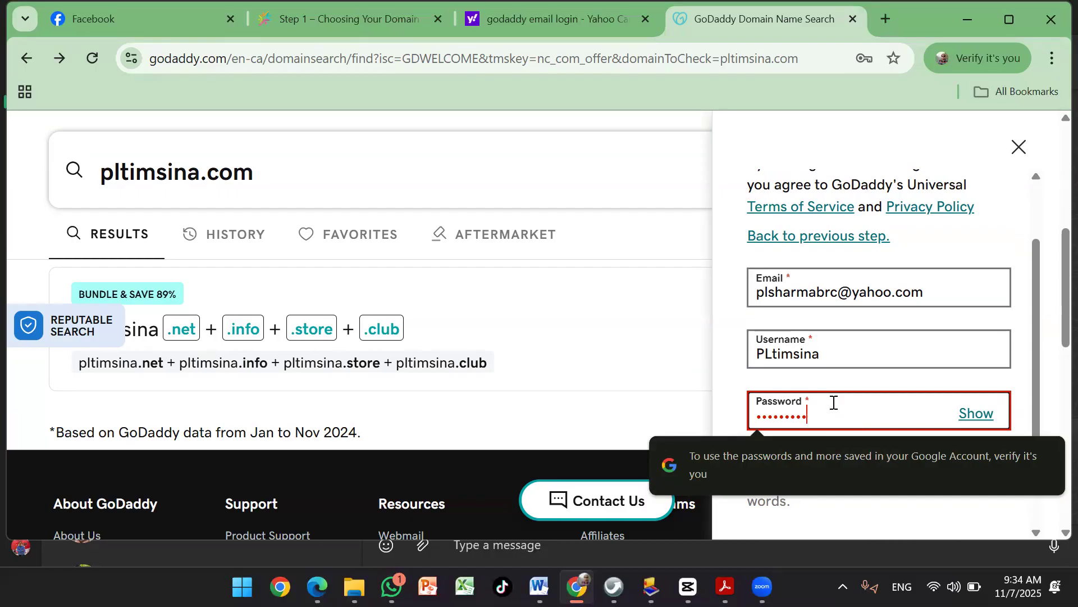
{"action": "type", "text": "•"}
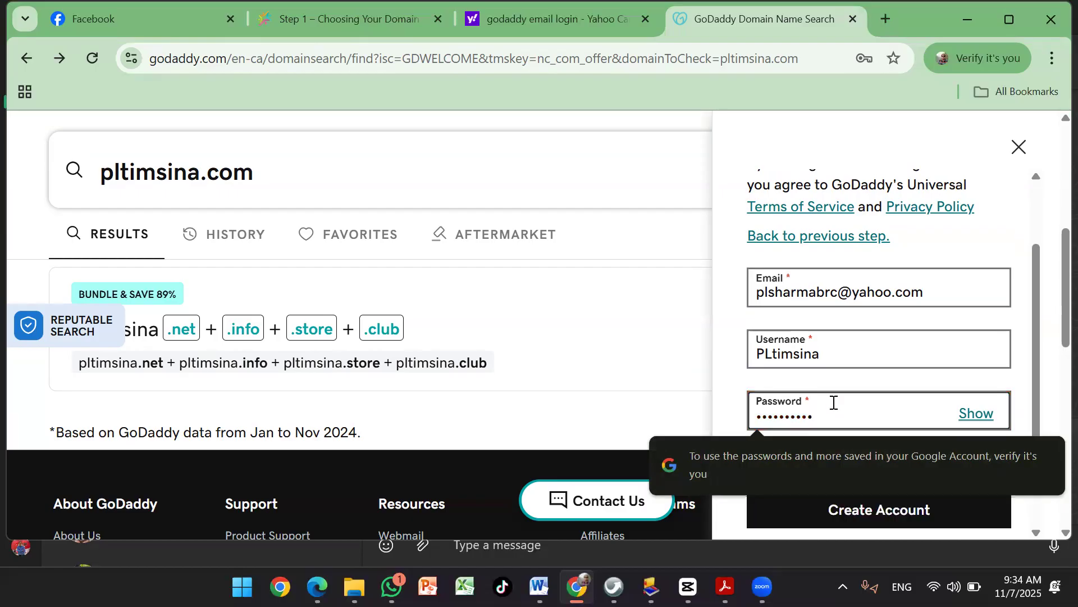
{"action": "left_click", "coordinate": [982, 419]}
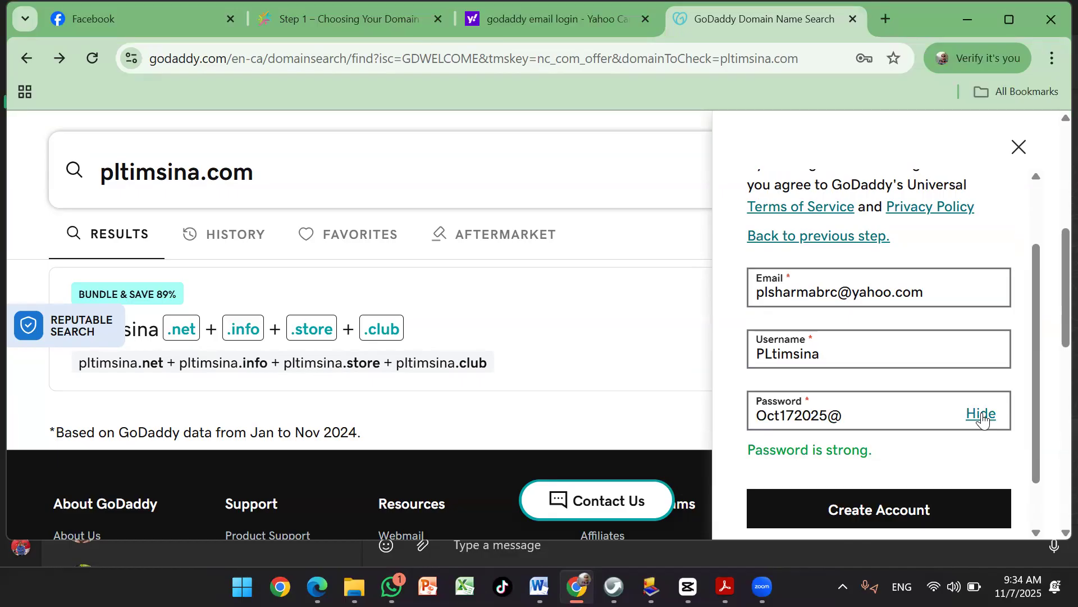
{"action": "left_click", "coordinate": [982, 419]}
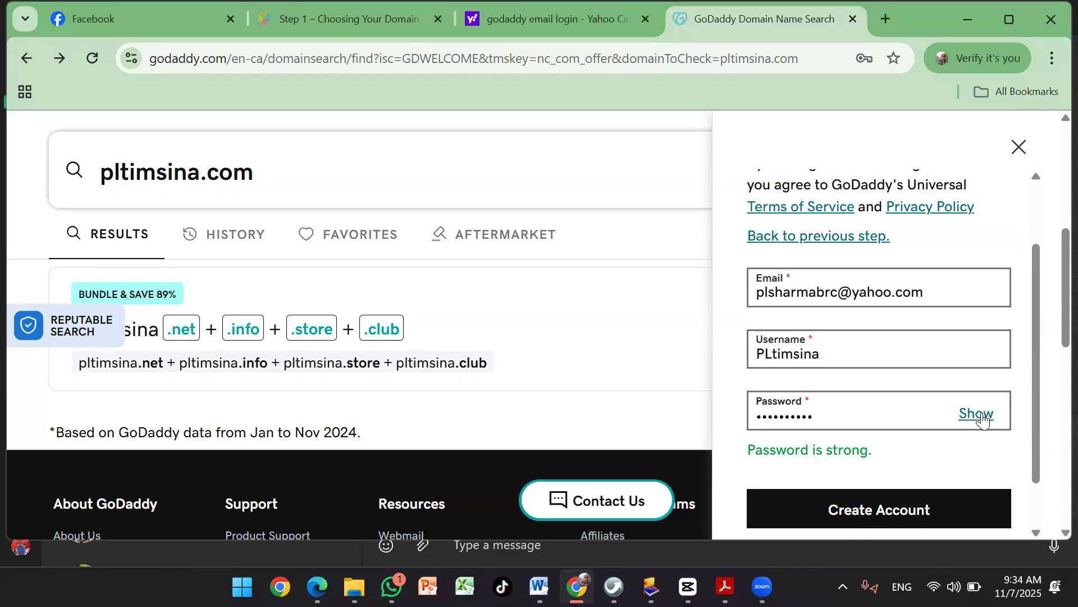
Create the account with the entered details and save its login in the browser's password manager.
{"action": "scroll", "coordinate": [932, 441], "scroll_direction": "down", "scroll_amount": 2}
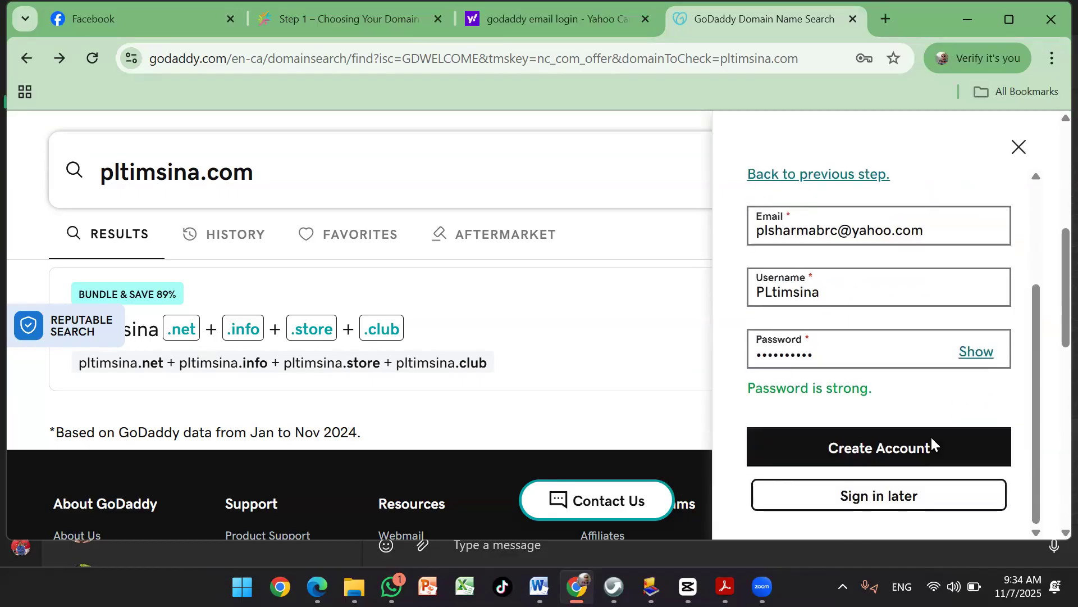
{"action": "left_click", "coordinate": [883, 456]}
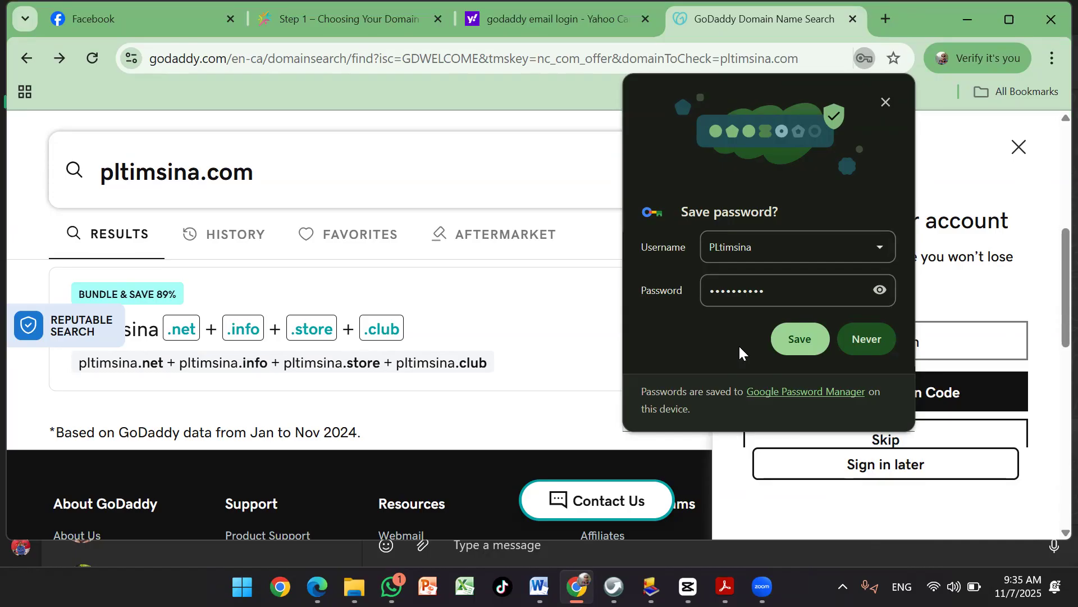
{"action": "left_click", "coordinate": [798, 334]}
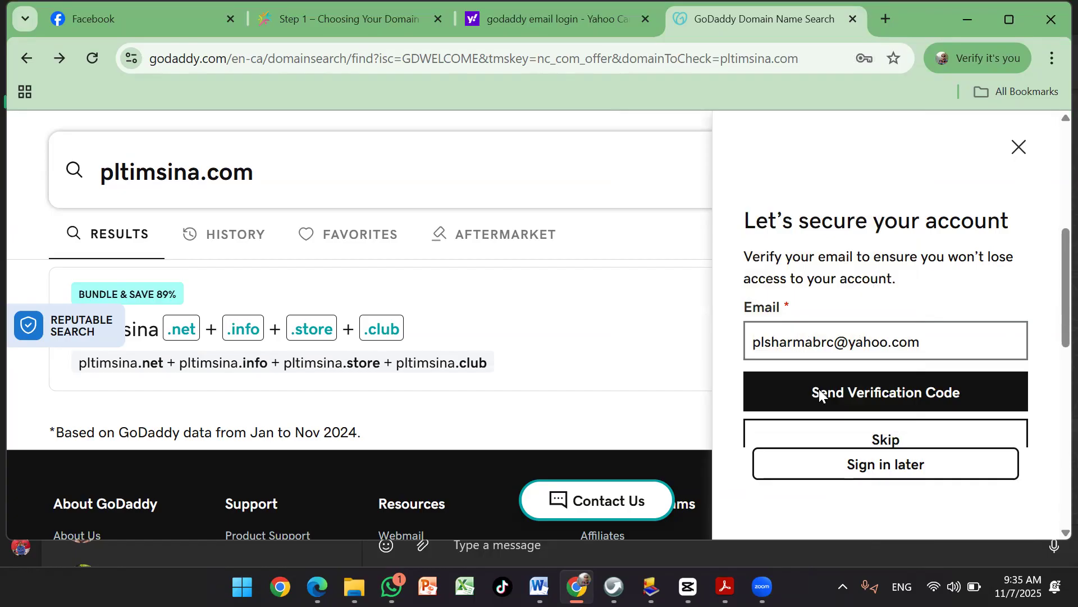
Request the email verification code, enter the 6-digit code and verify the account.
{"action": "left_click", "coordinate": [841, 400]}
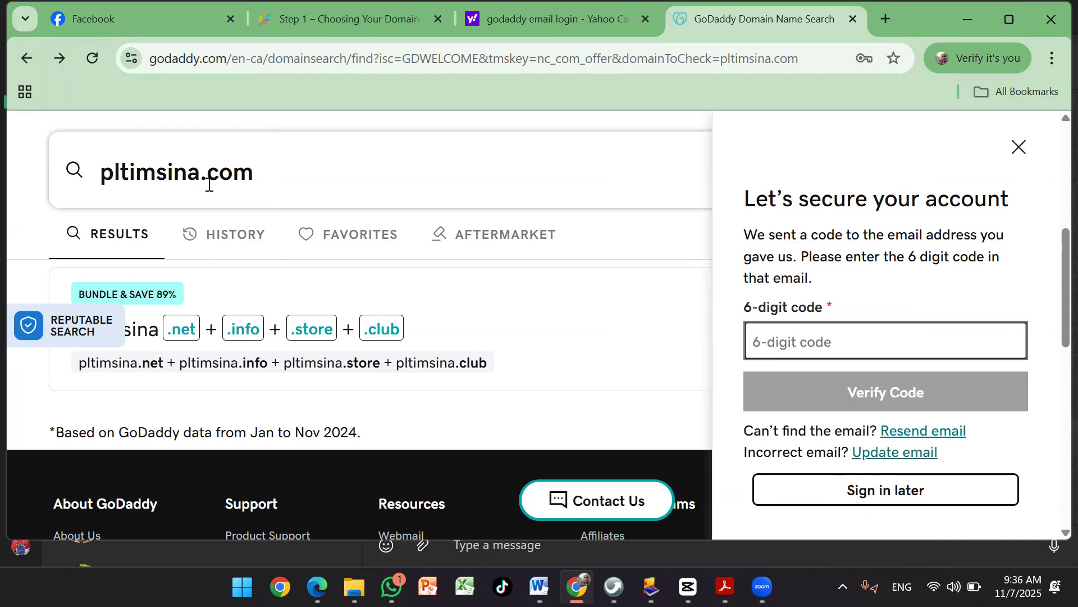
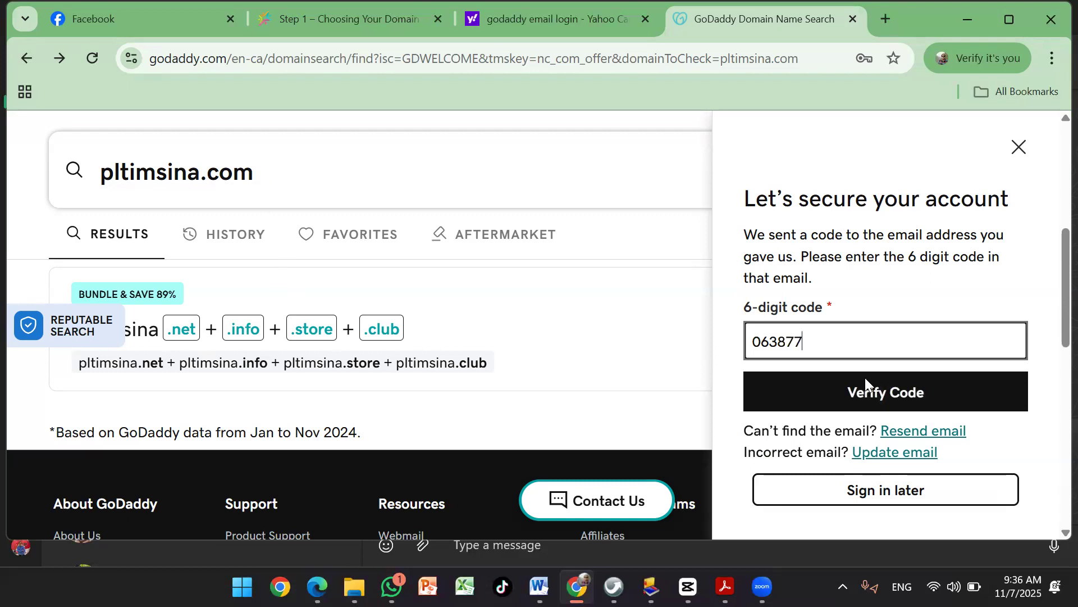
{"action": "left_click", "coordinate": [869, 392]}
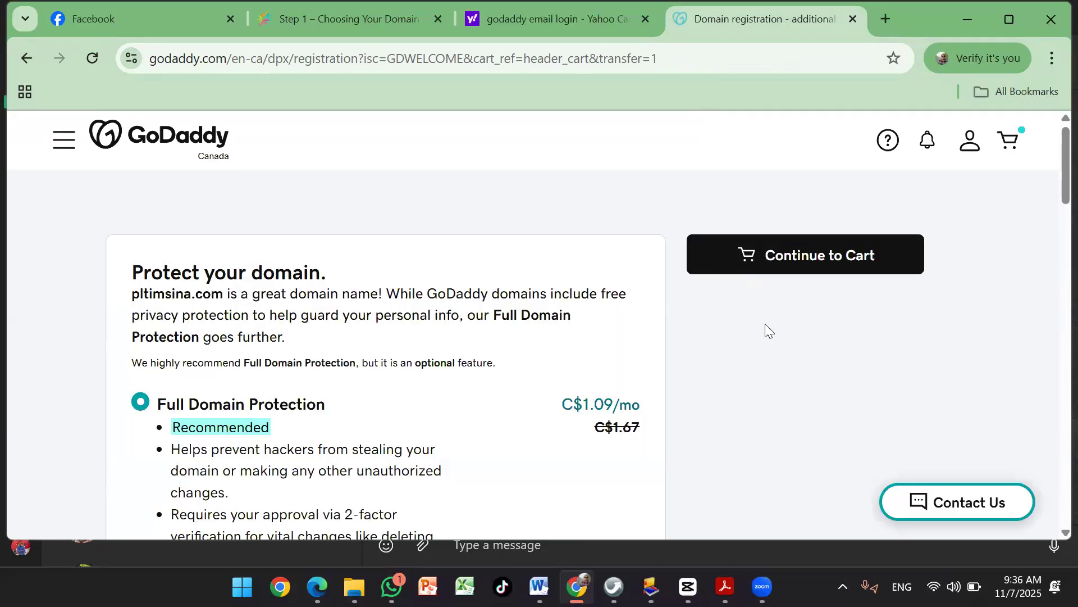
Examine the add-on offers for the domain: domain protection, the Coming Soon website and the custom email plans.
{"action": "scroll", "coordinate": [758, 330], "scroll_direction": "down", "scroll_amount": 2}
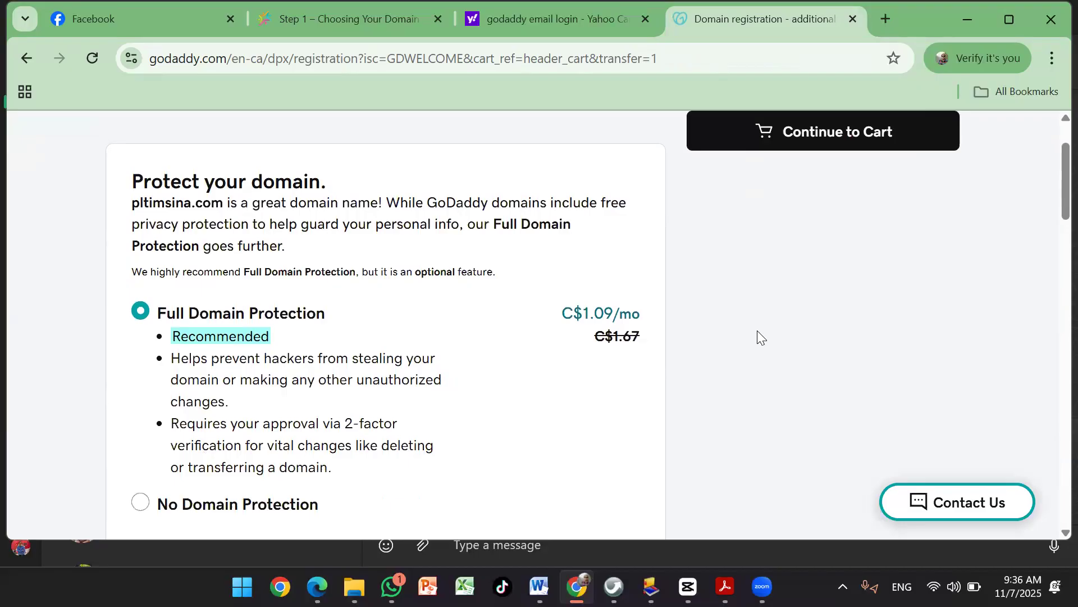
{"action": "scroll", "coordinate": [757, 337], "scroll_direction": "up", "scroll_amount": 2}
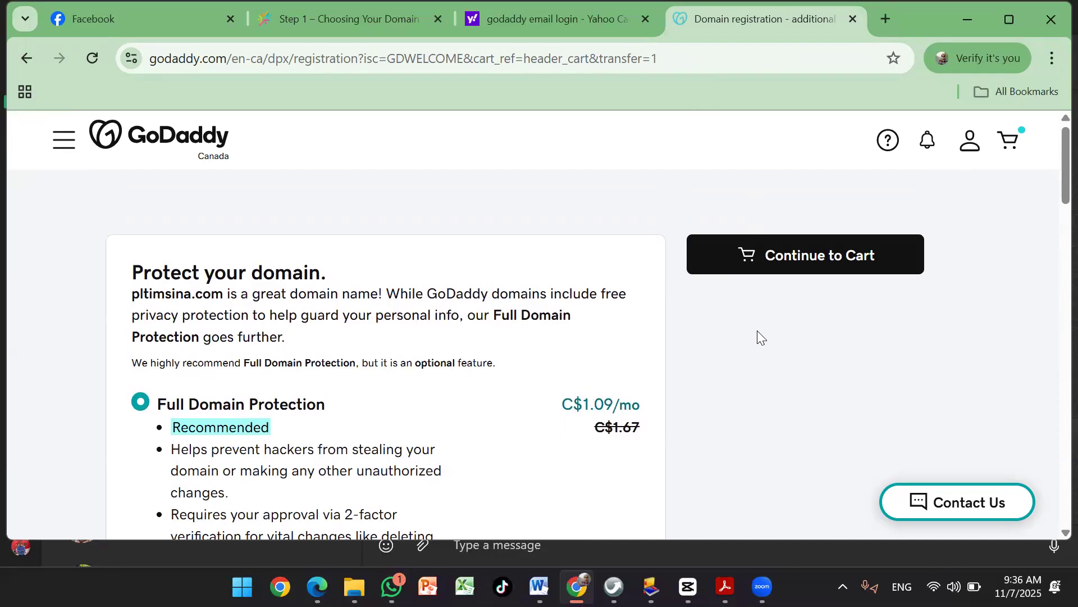
{"action": "scroll", "coordinate": [757, 335], "scroll_direction": "down", "scroll_amount": 7}
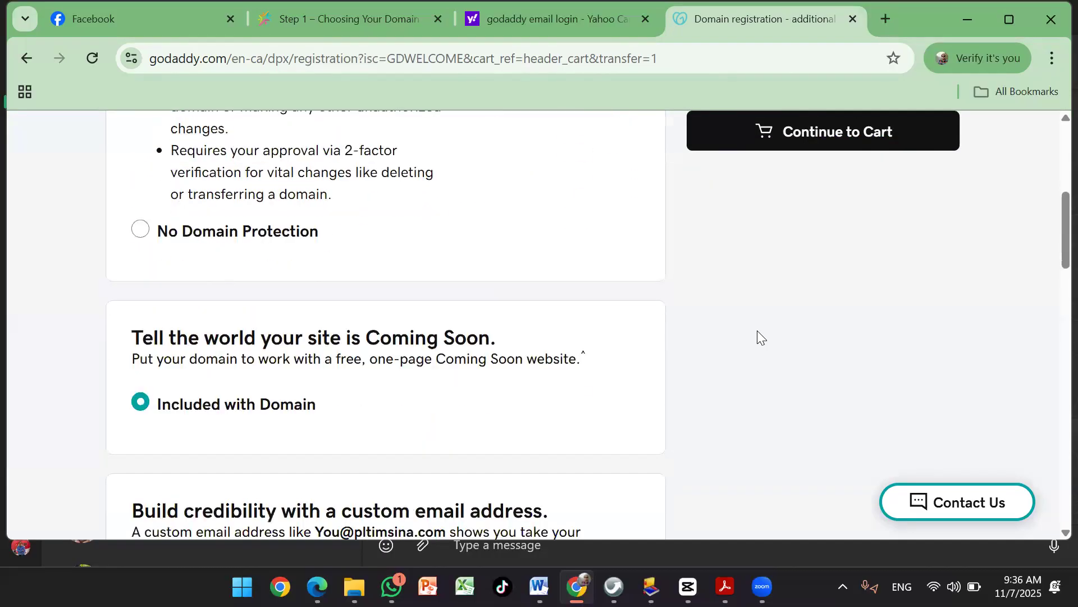
{"action": "scroll", "coordinate": [757, 330], "scroll_direction": "down", "scroll_amount": 2}
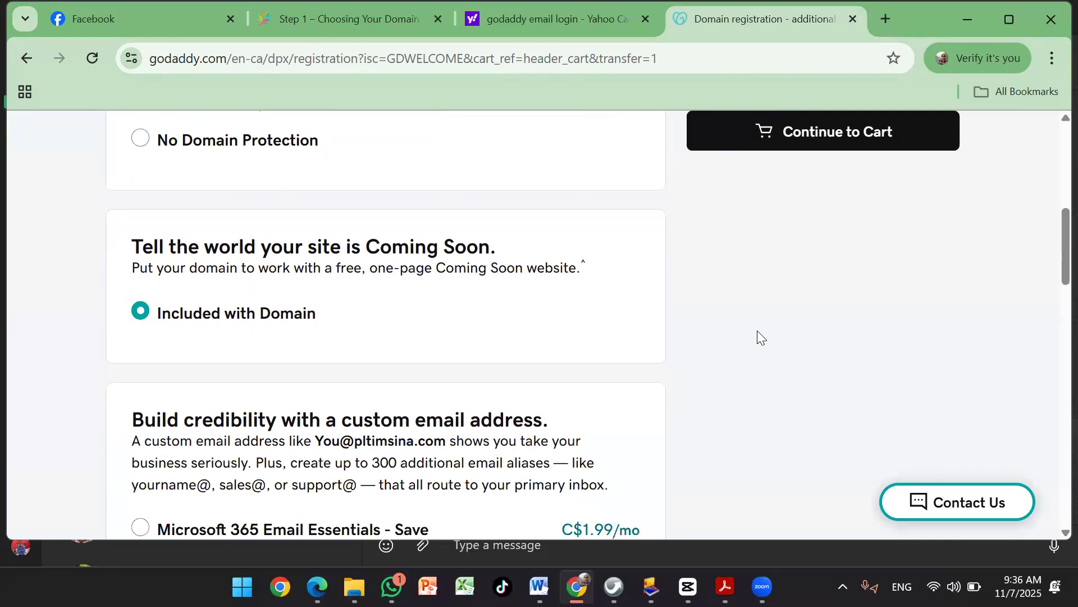
{"action": "scroll", "coordinate": [757, 336], "scroll_direction": "down", "scroll_amount": 6}
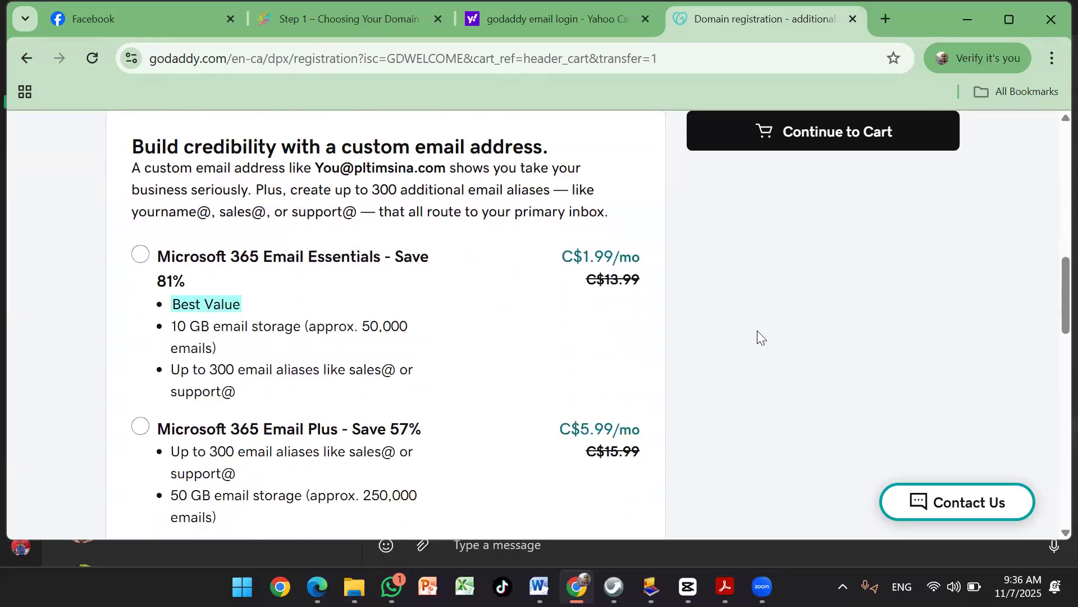
{"action": "scroll", "coordinate": [757, 330], "scroll_direction": "down", "scroll_amount": 2}
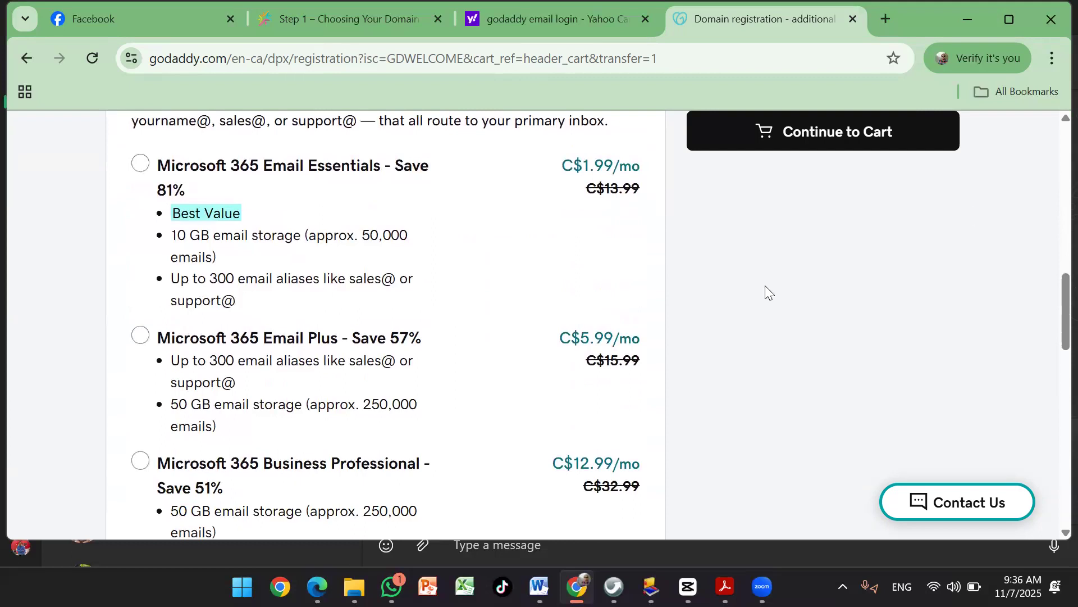
{"action": "scroll", "coordinate": [765, 286], "scroll_direction": "down", "scroll_amount": 10}
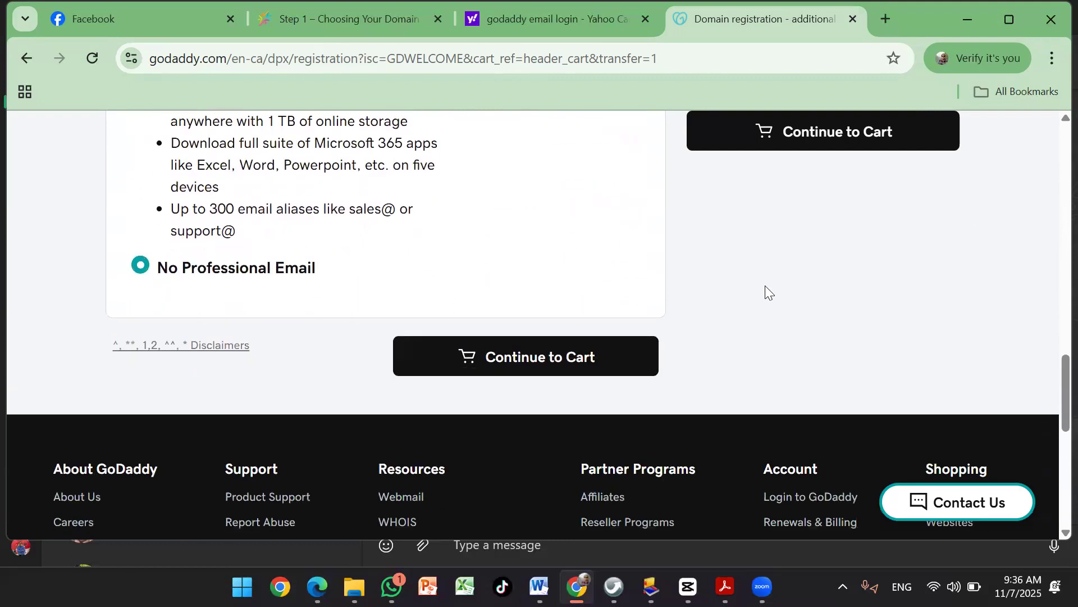
{"action": "scroll", "coordinate": [765, 288], "scroll_direction": "up", "scroll_amount": 2}
{"action": "scroll", "coordinate": [765, 290], "scroll_direction": "up", "scroll_amount": 2}
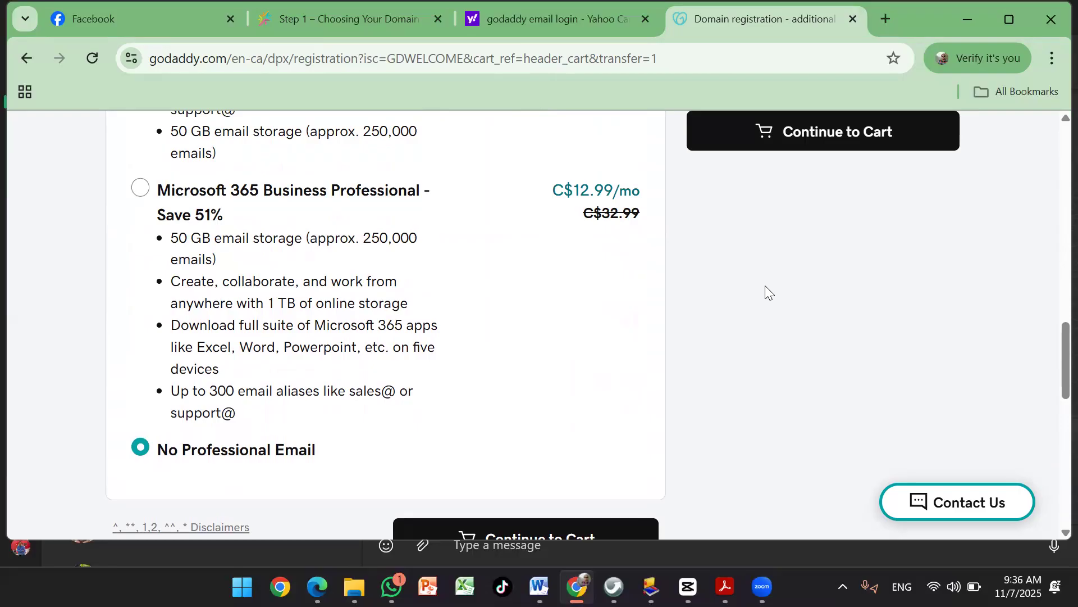
{"action": "scroll", "coordinate": [765, 285], "scroll_direction": "up", "scroll_amount": 2}
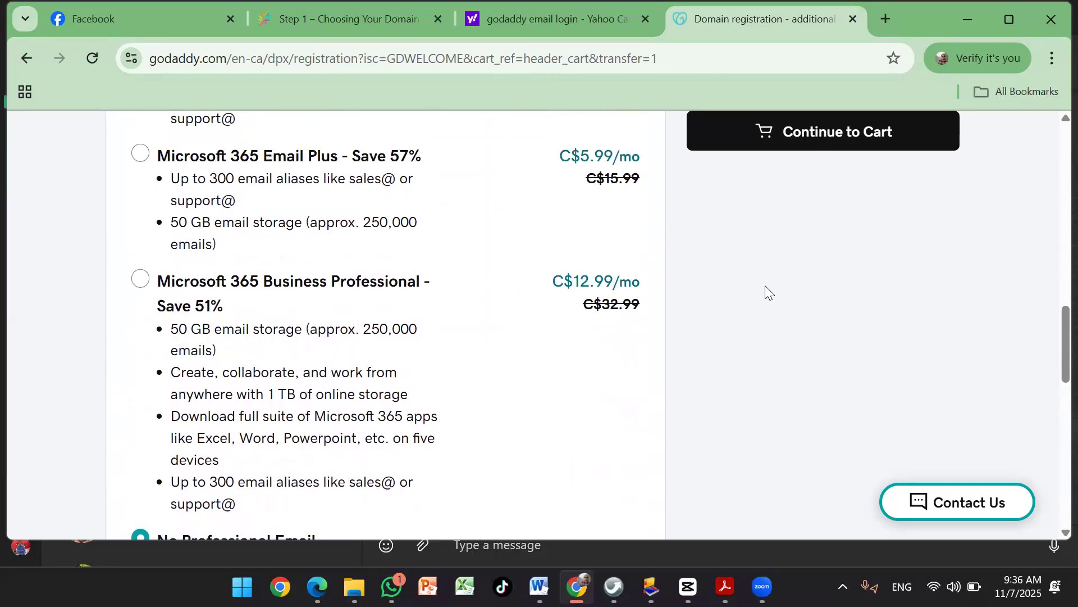
{"action": "scroll", "coordinate": [764, 285], "scroll_direction": "up", "scroll_amount": 2}
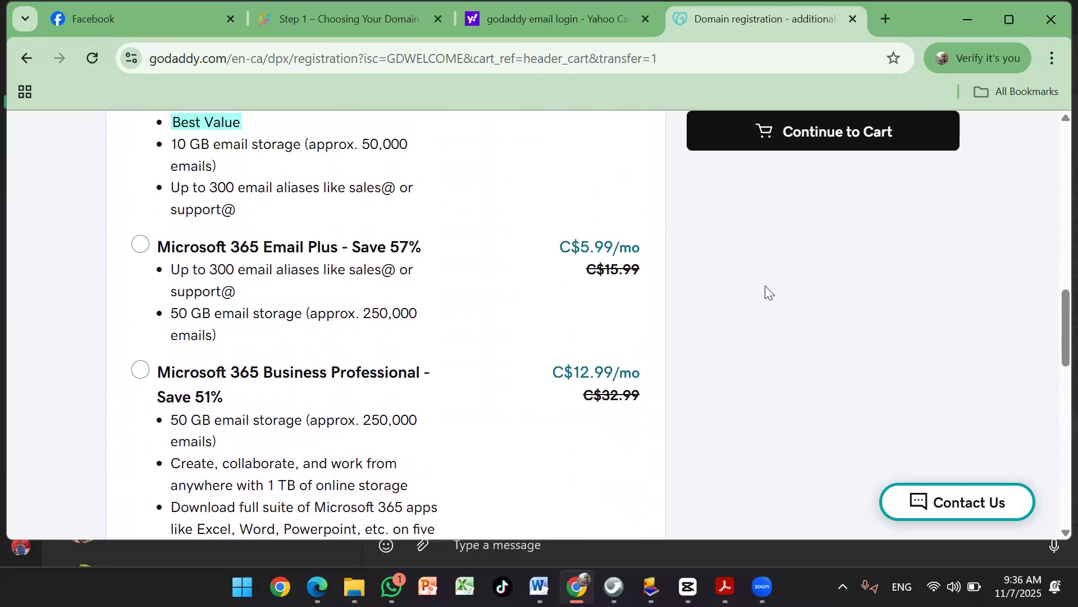
Choose the Microsoft 365 Email Essentials plan at C$1.99/mo for the custom email address and continue to the cart.
{"action": "scroll", "coordinate": [765, 285], "scroll_direction": "up", "scroll_amount": 2}
{"action": "scroll", "coordinate": [765, 285], "scroll_direction": "up", "scroll_amount": 2}
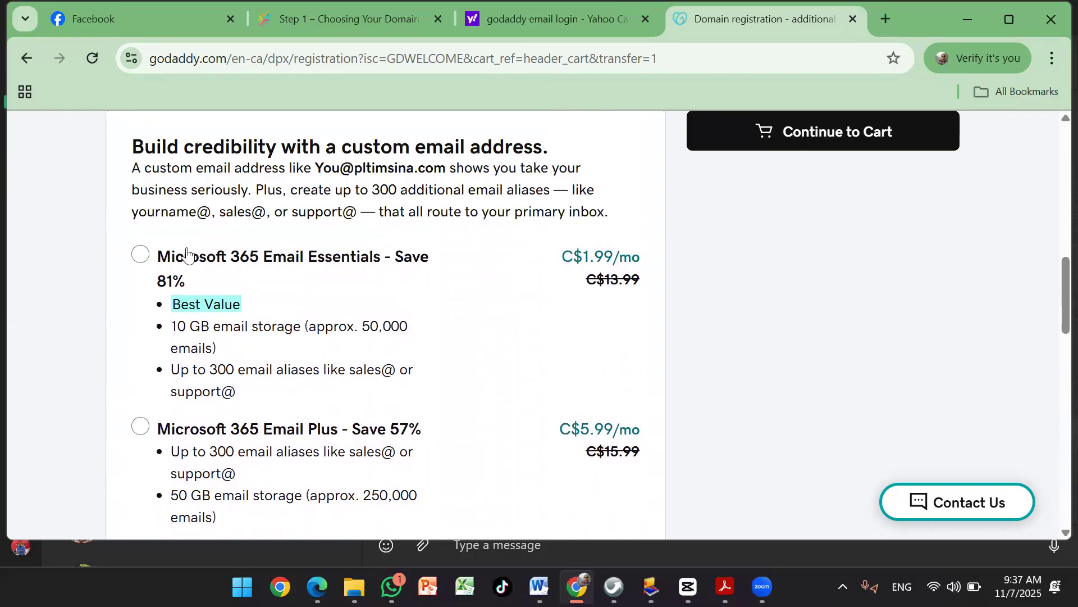
{"action": "left_click", "coordinate": [141, 259]}
{"action": "left_click", "coordinate": [813, 134]}
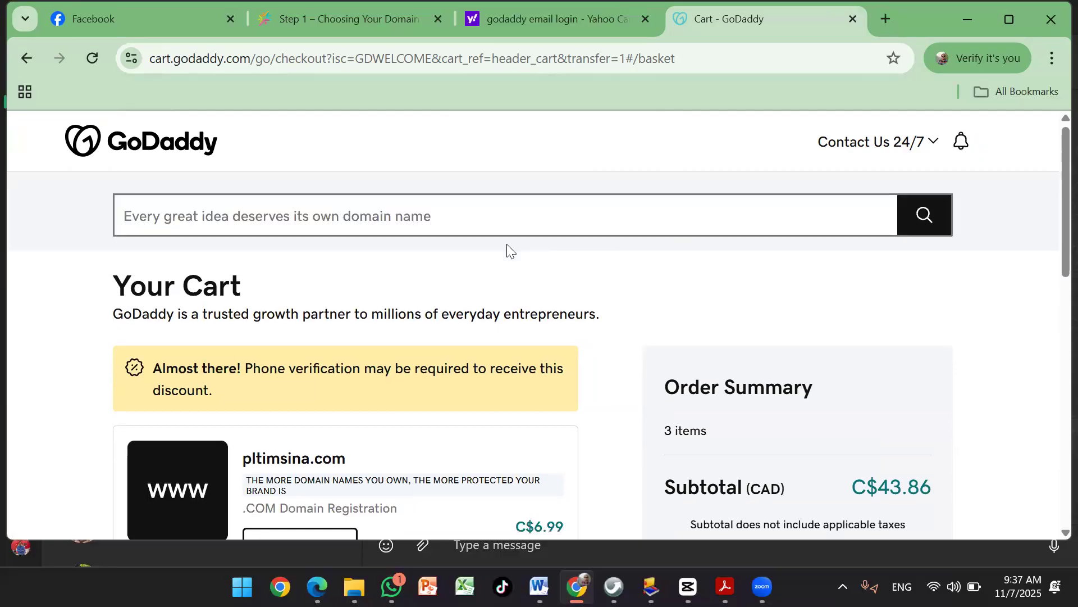
Set the registration term of the .com domain in the cart to 3 Years.
{"action": "scroll", "coordinate": [432, 367], "scroll_direction": "down", "scroll_amount": 2}
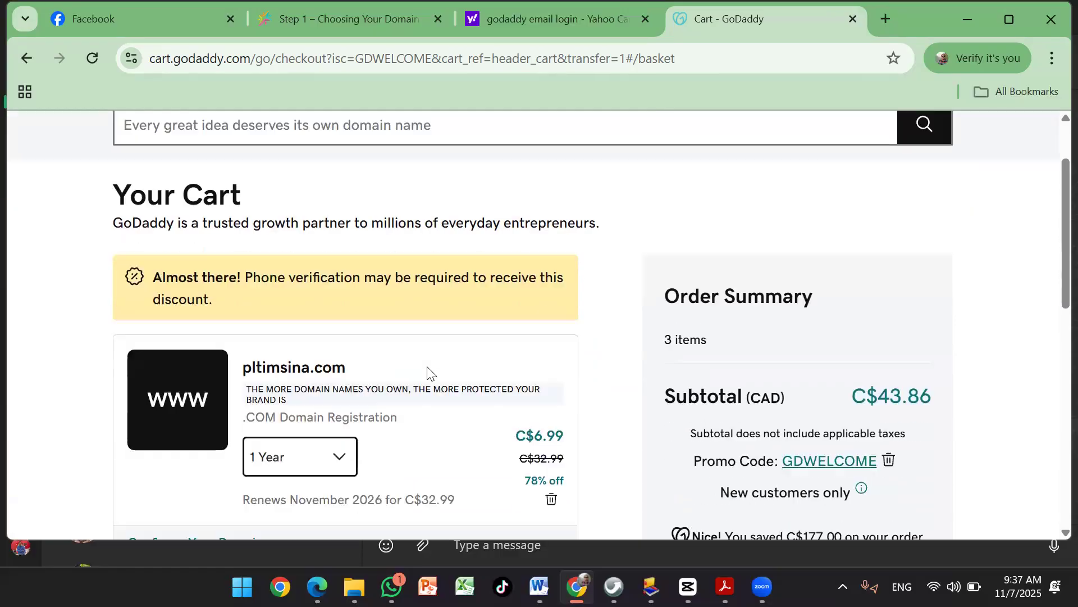
{"action": "scroll", "coordinate": [428, 372], "scroll_direction": "down", "scroll_amount": 2}
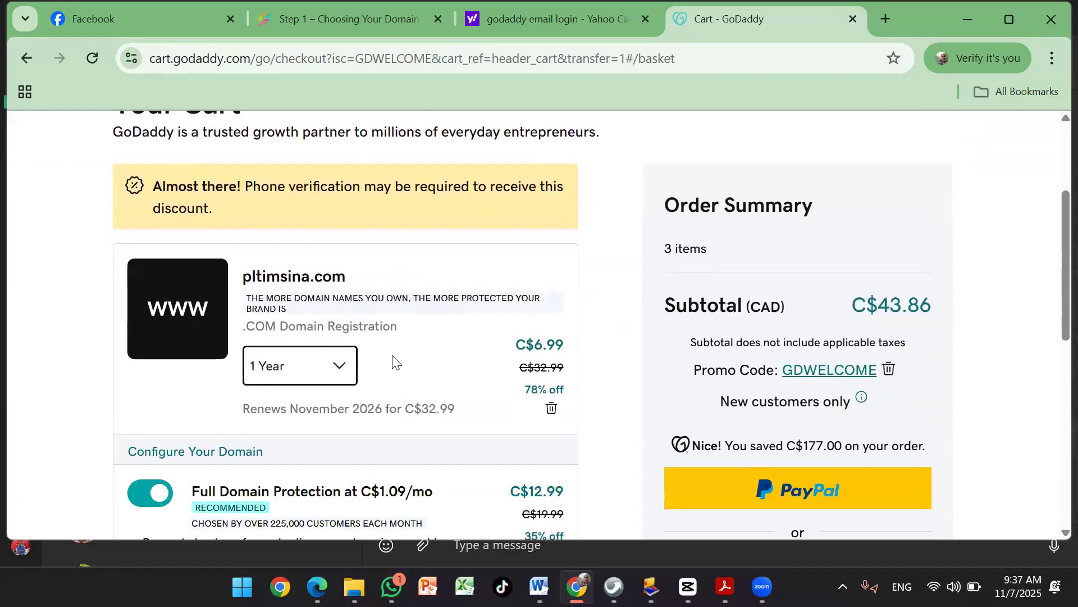
{"action": "left_click", "coordinate": [341, 372]}
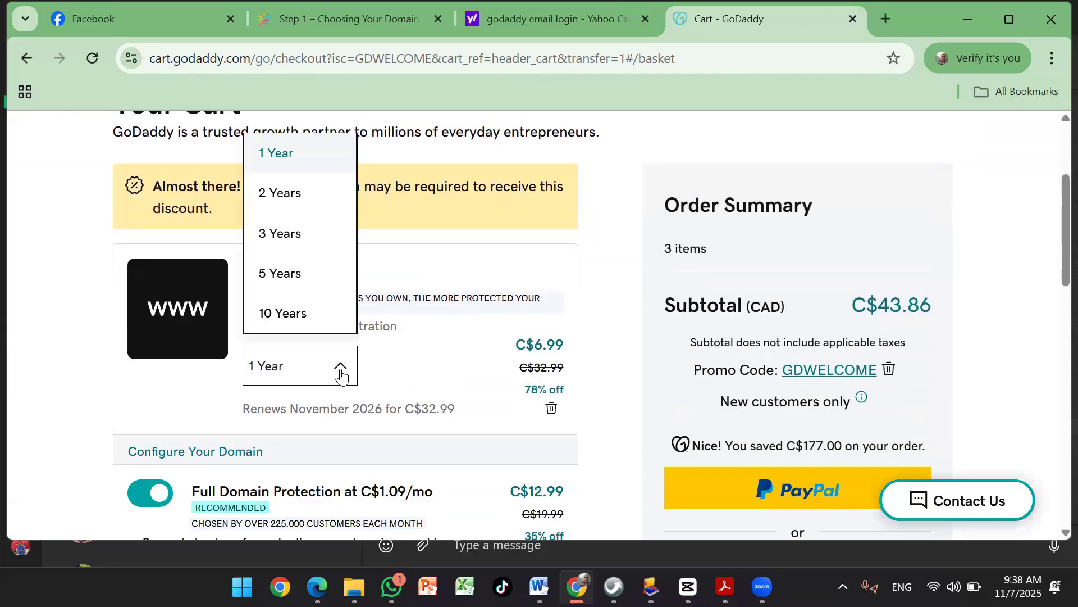
{"action": "left_click", "coordinate": [301, 238]}
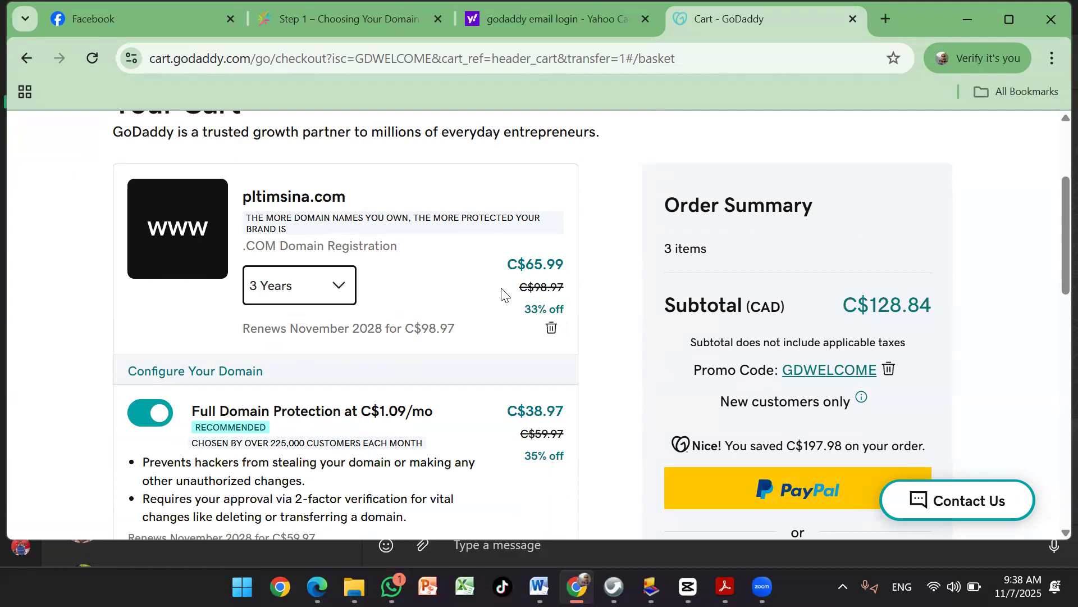
Set the term of the Microsoft 365 Email Essentials plan in the cart to 36 Months.
{"action": "scroll", "coordinate": [501, 291], "scroll_direction": "down", "scroll_amount": 3}
{"action": "scroll", "coordinate": [502, 292], "scroll_direction": "down", "scroll_amount": 2}
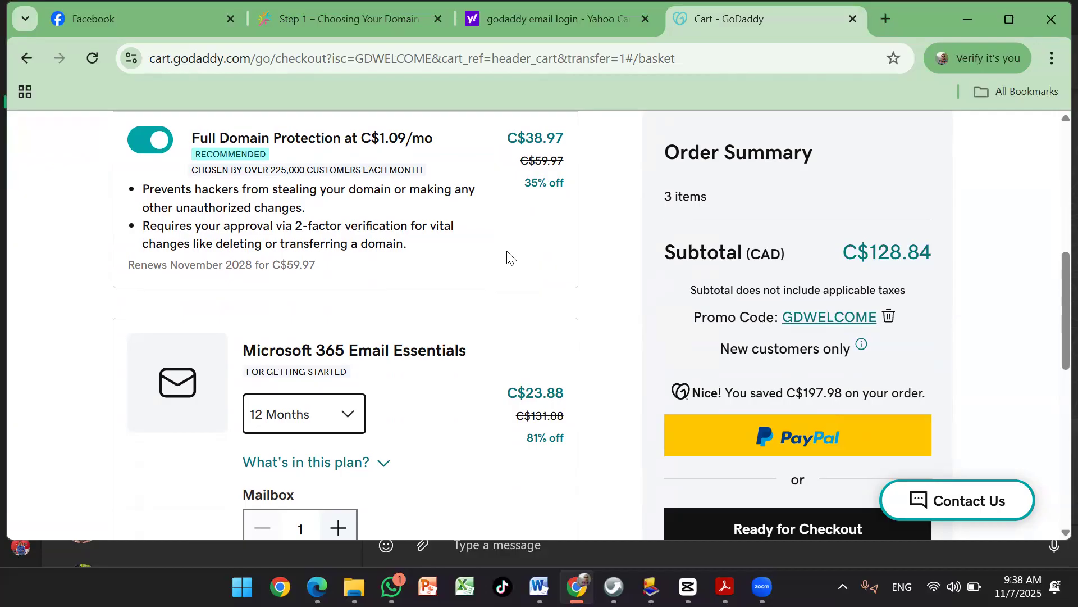
{"action": "scroll", "coordinate": [509, 257], "scroll_direction": "down", "scroll_amount": 2}
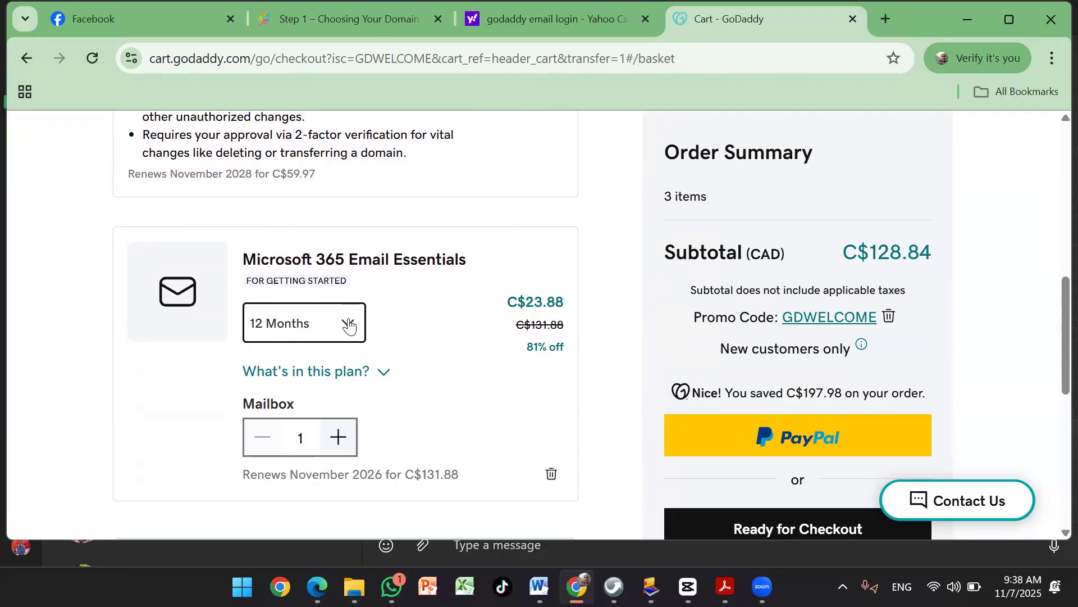
{"action": "left_click", "coordinate": [348, 324]}
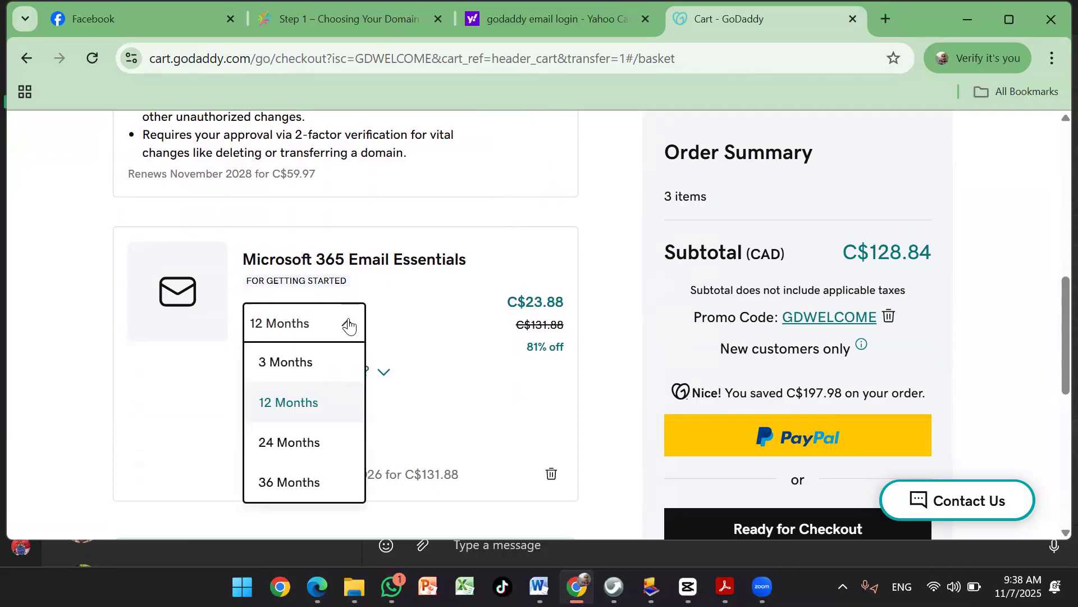
{"action": "left_click", "coordinate": [308, 481]}
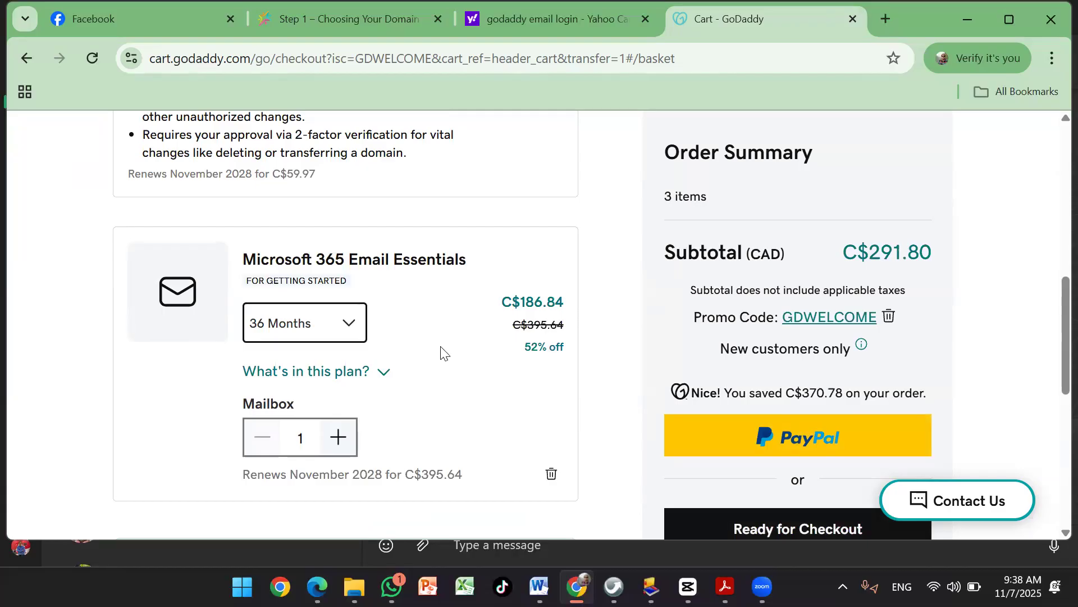
Review the cart from the email plan and website design offer back up to the domain registration.
{"action": "scroll", "coordinate": [442, 353], "scroll_direction": "down", "scroll_amount": 2}
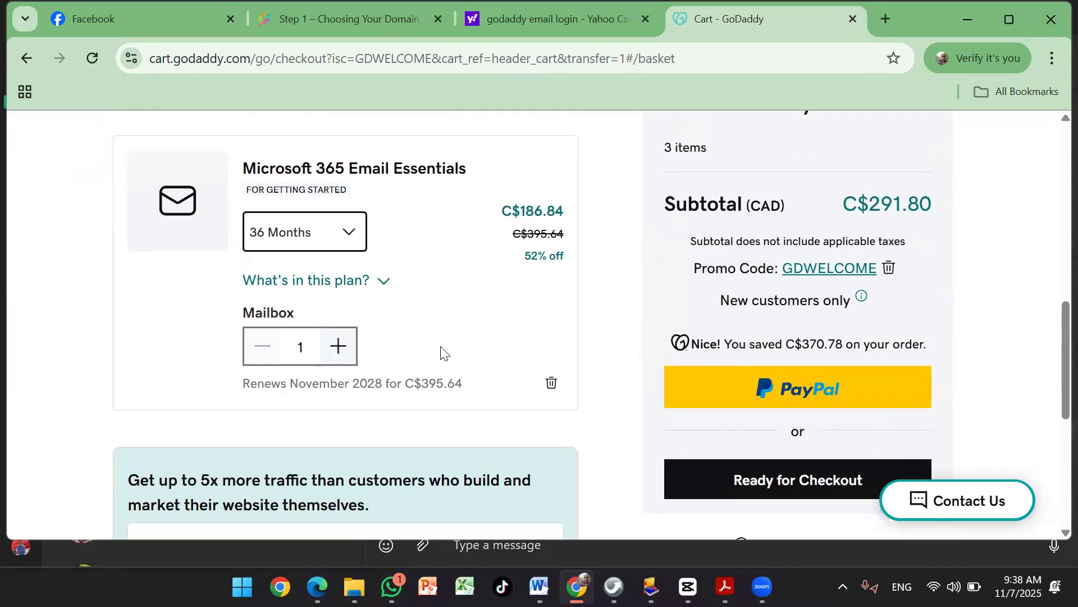
{"action": "scroll", "coordinate": [441, 346], "scroll_direction": "down", "scroll_amount": 2}
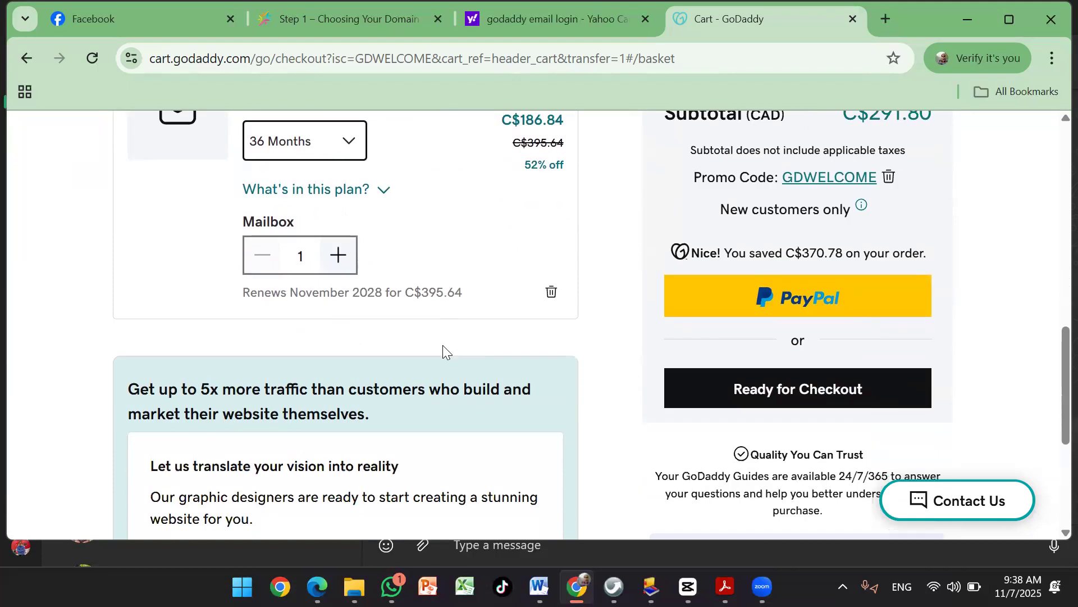
{"action": "scroll", "coordinate": [442, 345], "scroll_direction": "down", "scroll_amount": 2}
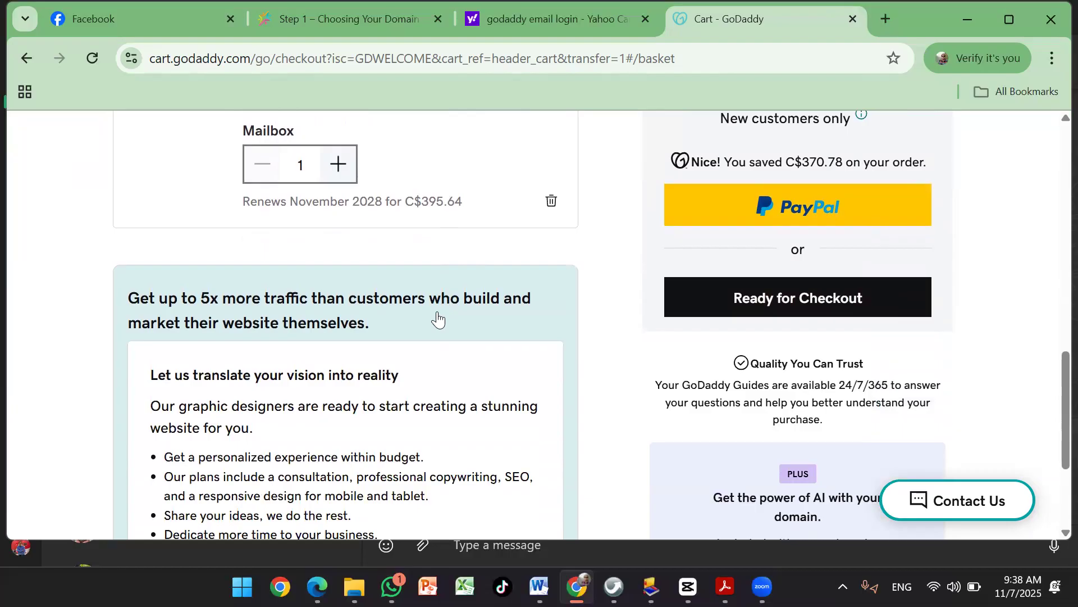
{"action": "scroll", "coordinate": [438, 318], "scroll_direction": "down", "scroll_amount": 4}
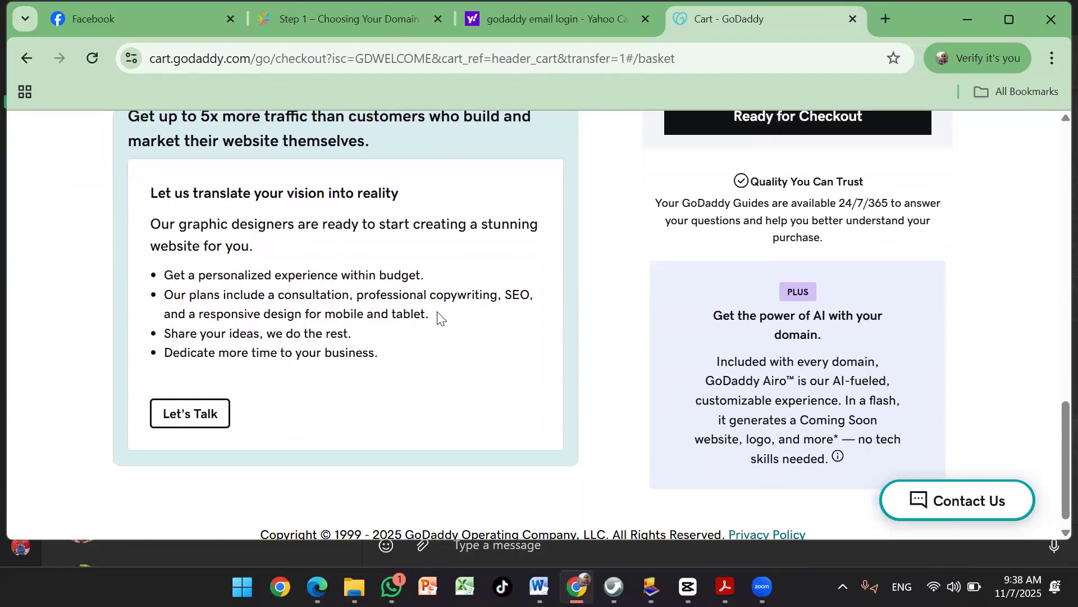
{"action": "scroll", "coordinate": [439, 318], "scroll_direction": "up", "scroll_amount": 3}
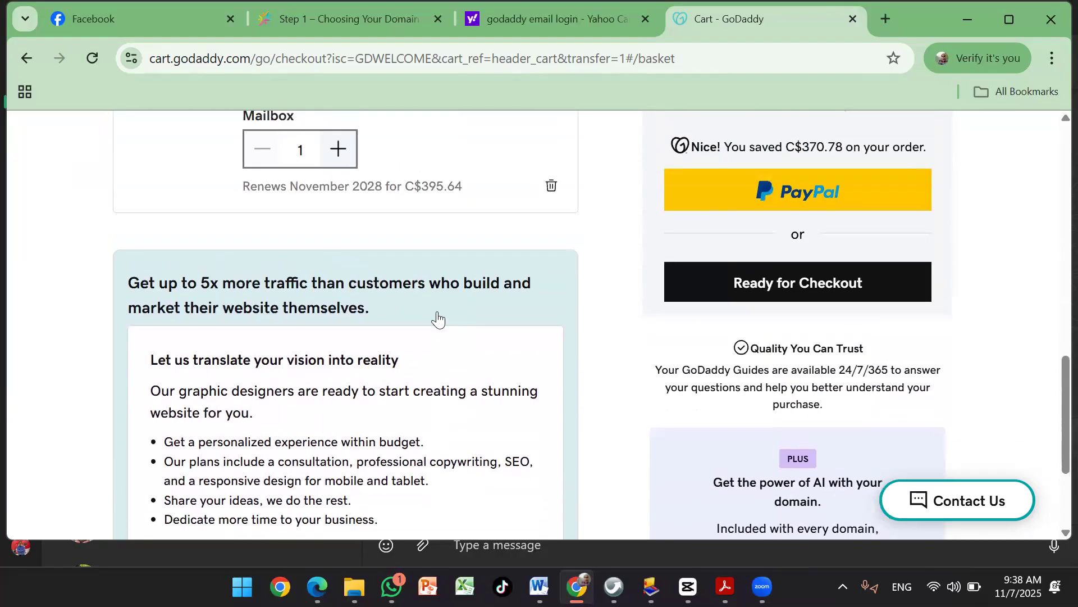
{"action": "scroll", "coordinate": [438, 318], "scroll_direction": "up", "scroll_amount": 10}
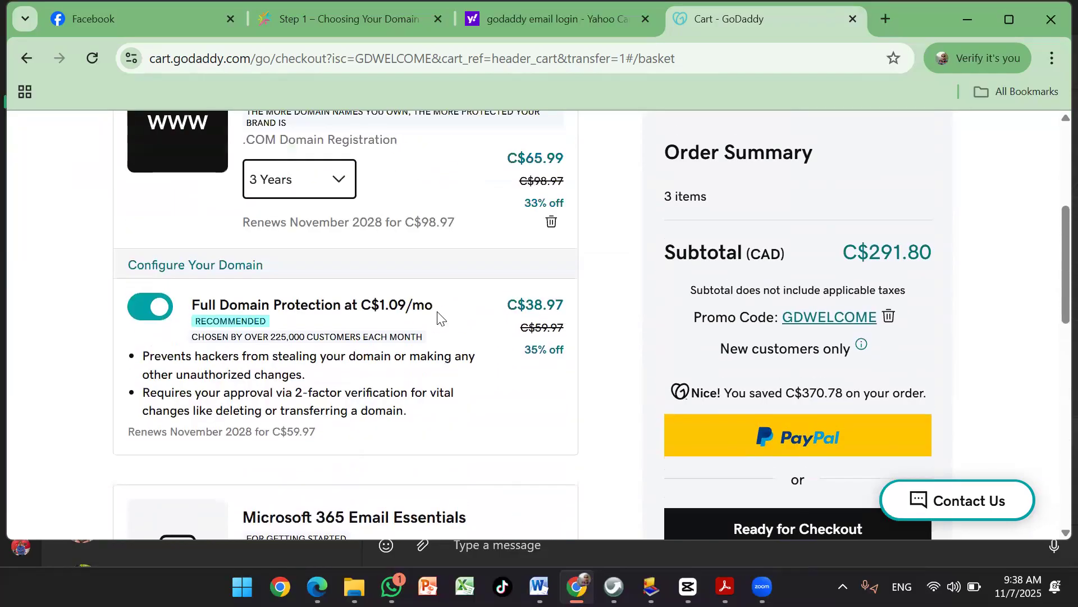
{"action": "scroll", "coordinate": [410, 334], "scroll_direction": "up", "scroll_amount": 3}
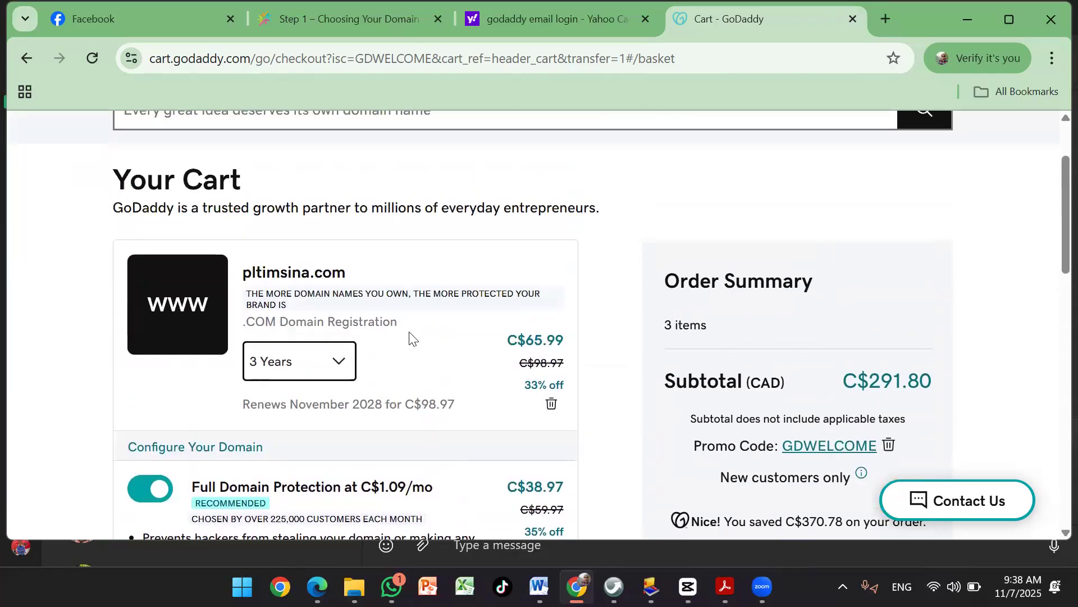
{"action": "scroll", "coordinate": [410, 335], "scroll_direction": "up", "scroll_amount": 2}
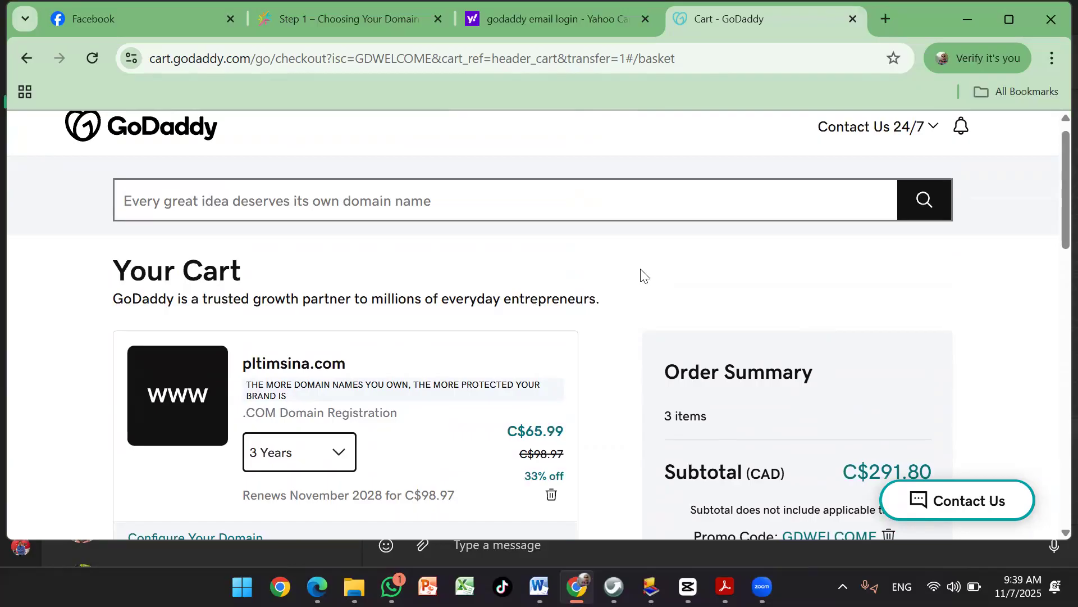
Examine the order summary's subtotal, promo code and savings against the domain, protection and email items.
{"action": "scroll", "coordinate": [919, 340], "scroll_direction": "down", "scroll_amount": 2}
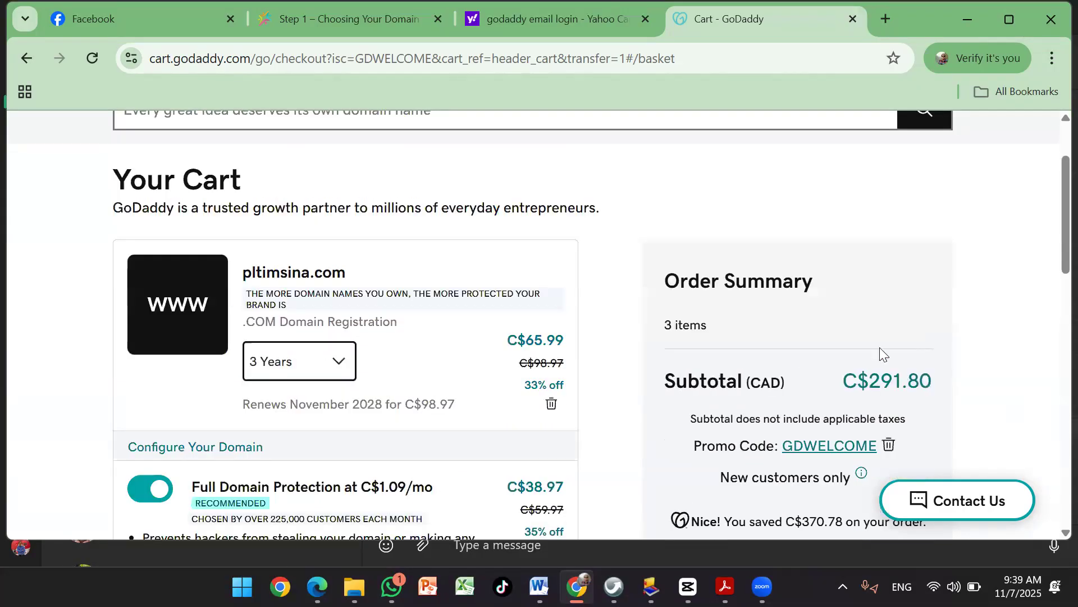
{"action": "scroll", "coordinate": [879, 347], "scroll_direction": "down", "scroll_amount": 2}
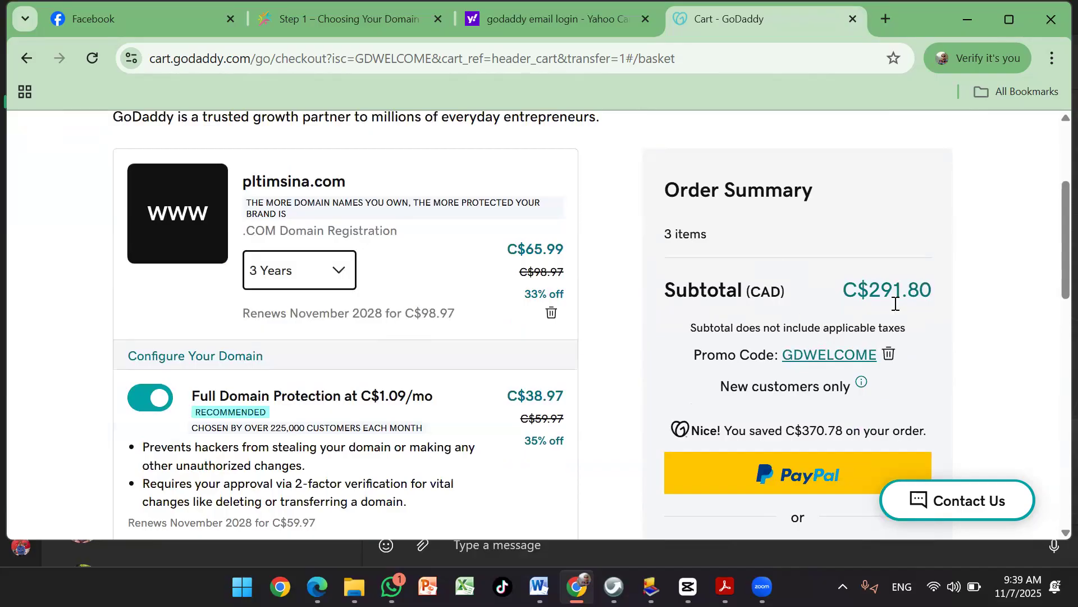
{"action": "scroll", "coordinate": [844, 325], "scroll_direction": "down", "scroll_amount": 2}
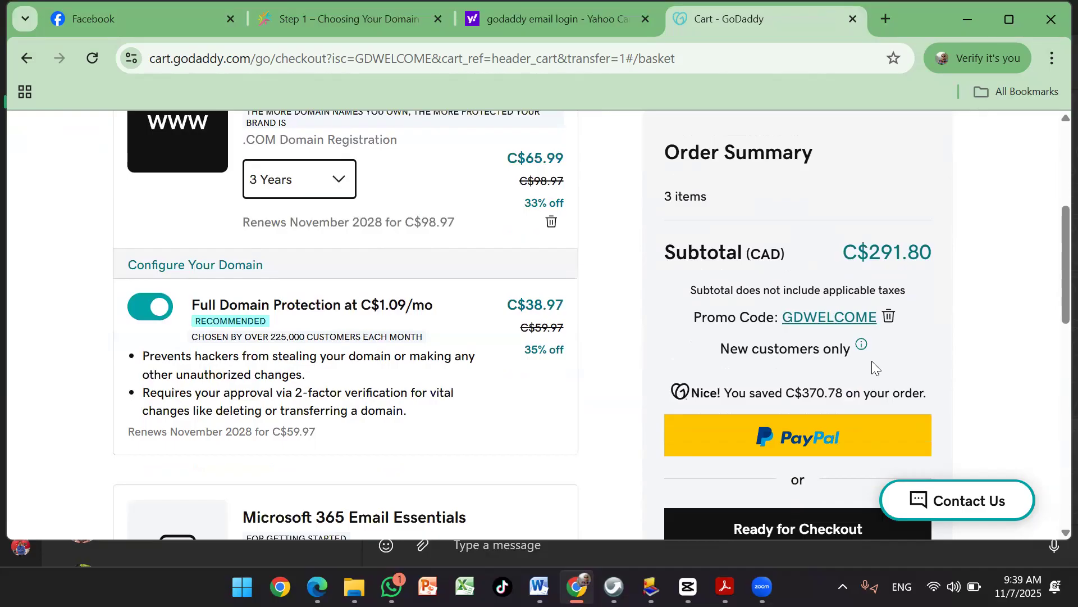
{"action": "scroll", "coordinate": [901, 380], "scroll_direction": "down", "scroll_amount": 2}
{"action": "scroll", "coordinate": [901, 380], "scroll_direction": "up", "scroll_amount": 2}
{"action": "scroll", "coordinate": [959, 337], "scroll_direction": "up", "scroll_amount": 2}
{"action": "scroll", "coordinate": [961, 340], "scroll_direction": "down", "scroll_amount": 3}
{"action": "scroll", "coordinate": [972, 361], "scroll_direction": "down", "scroll_amount": 3}
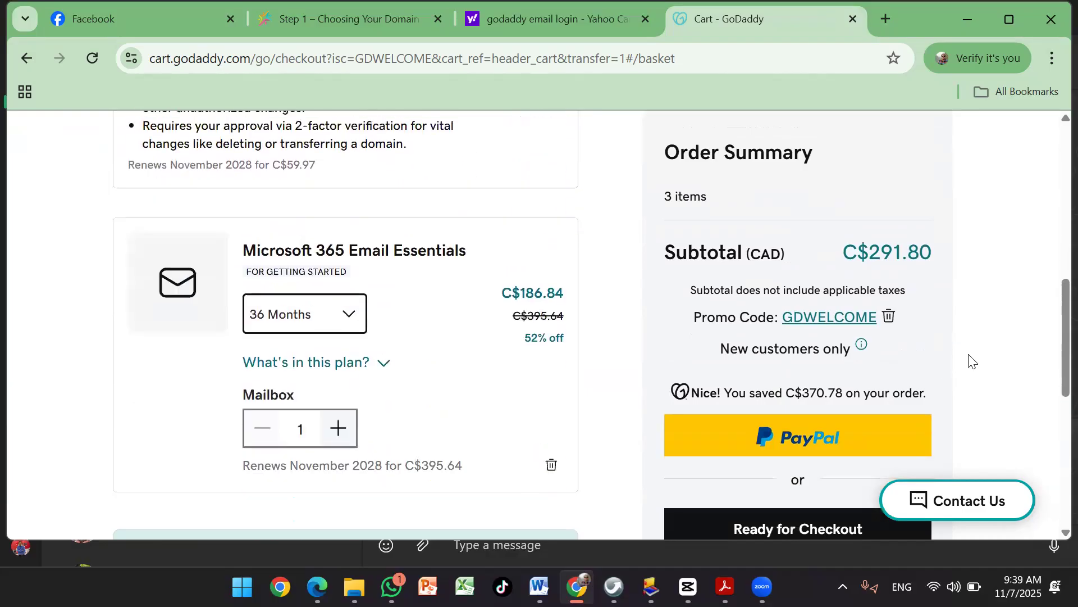
{"action": "scroll", "coordinate": [972, 361], "scroll_direction": "up", "scroll_amount": 3}
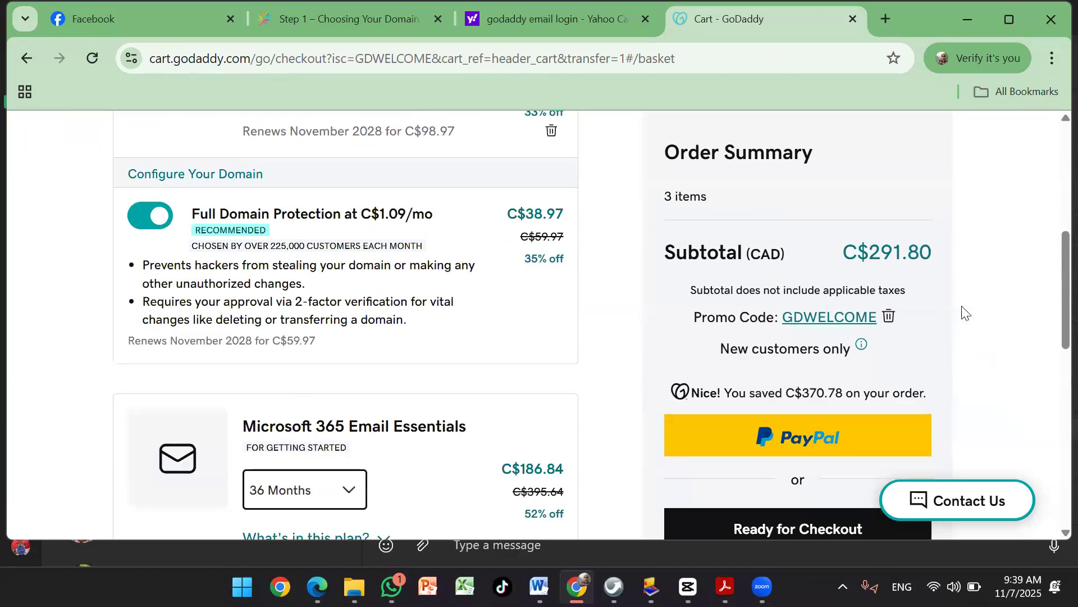
{"action": "scroll", "coordinate": [961, 311], "scroll_direction": "up", "scroll_amount": 2}
{"action": "scroll", "coordinate": [926, 312], "scroll_direction": "up", "scroll_amount": 2}
{"action": "scroll", "coordinate": [924, 310], "scroll_direction": "up", "scroll_amount": 1}
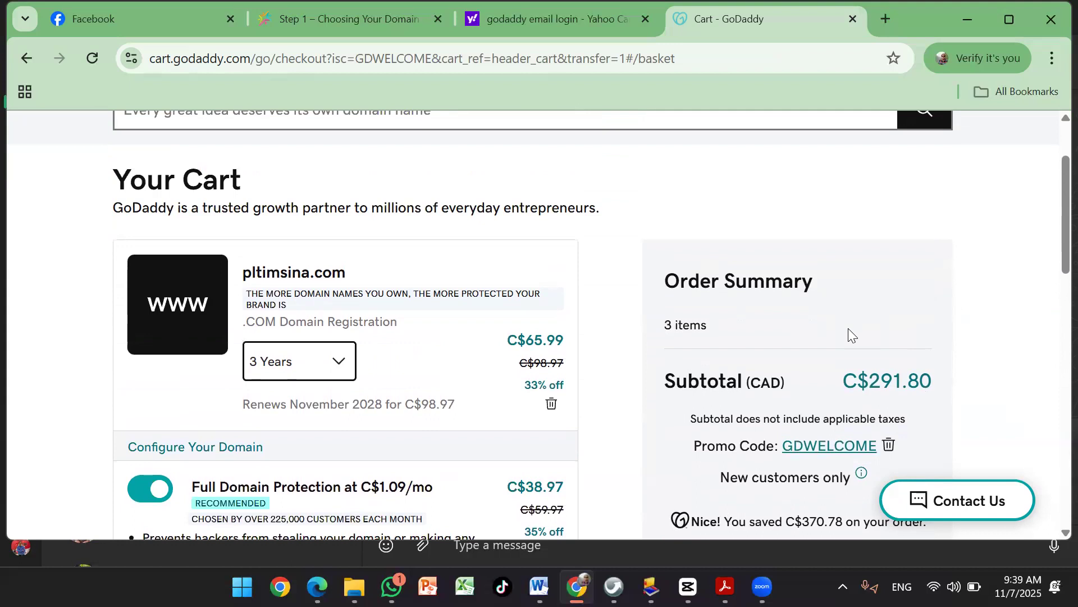
Proceed from the cart to the checkout without using PayPal.
{"action": "scroll", "coordinate": [847, 296], "scroll_direction": "down", "scroll_amount": 3}
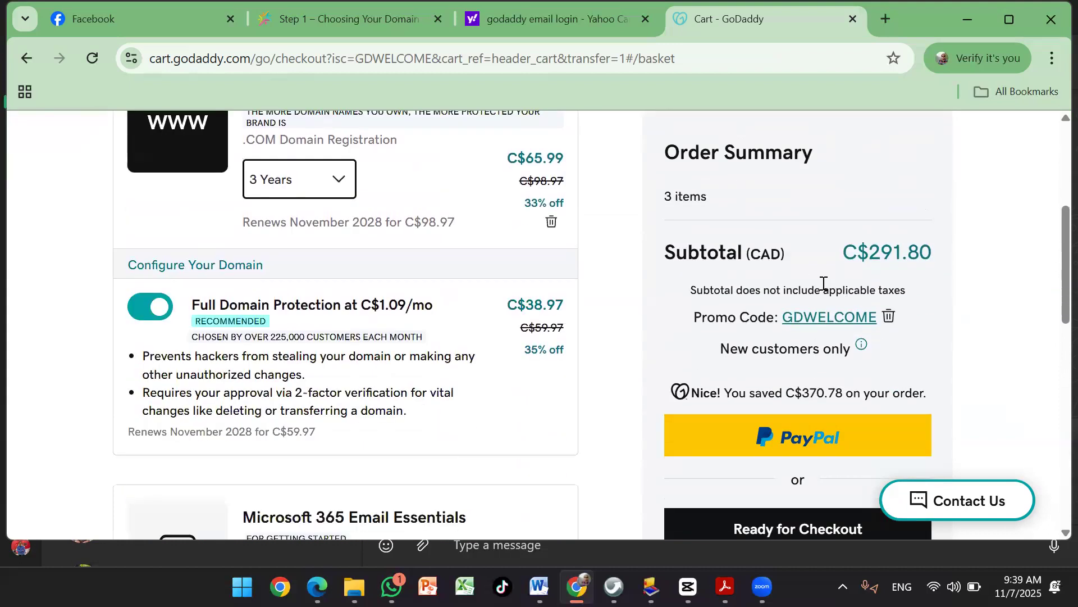
{"action": "scroll", "coordinate": [799, 258], "scroll_direction": "down", "scroll_amount": 6}
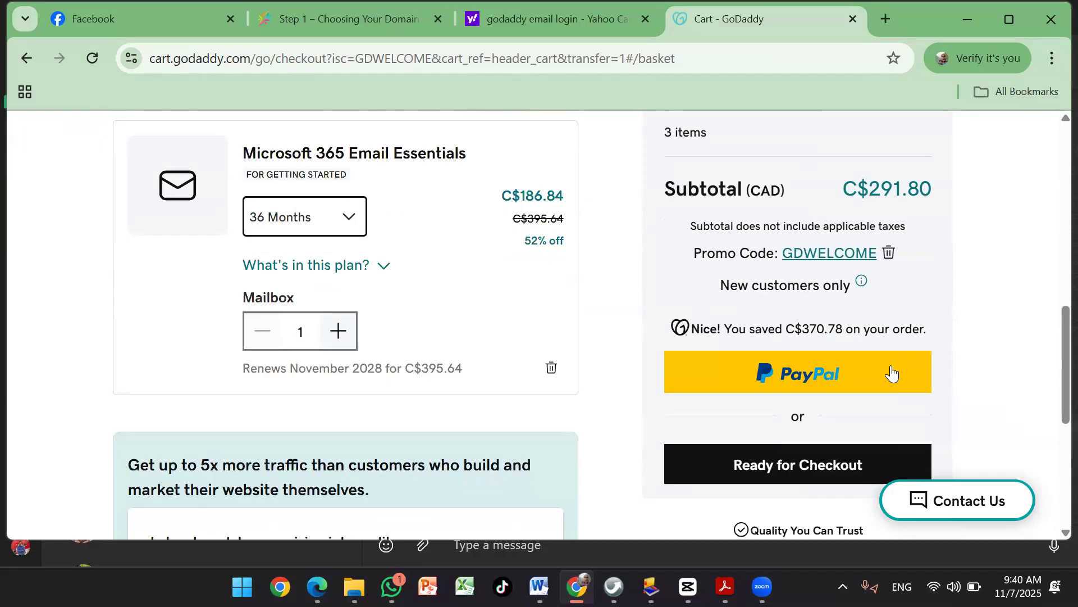
{"action": "scroll", "coordinate": [892, 371], "scroll_direction": "down", "scroll_amount": 3}
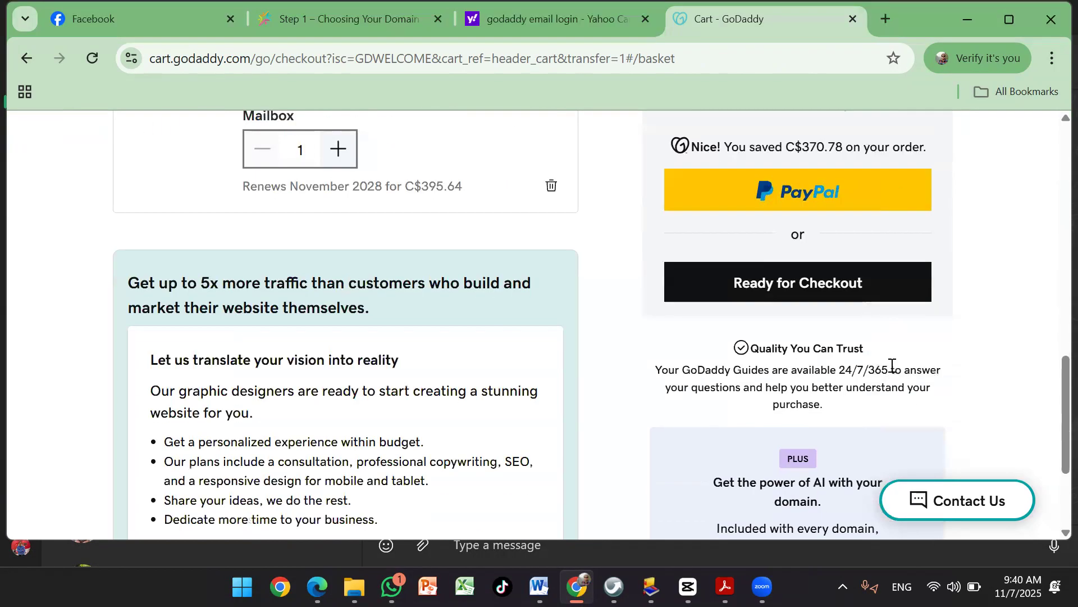
{"action": "left_click", "coordinate": [808, 284]}
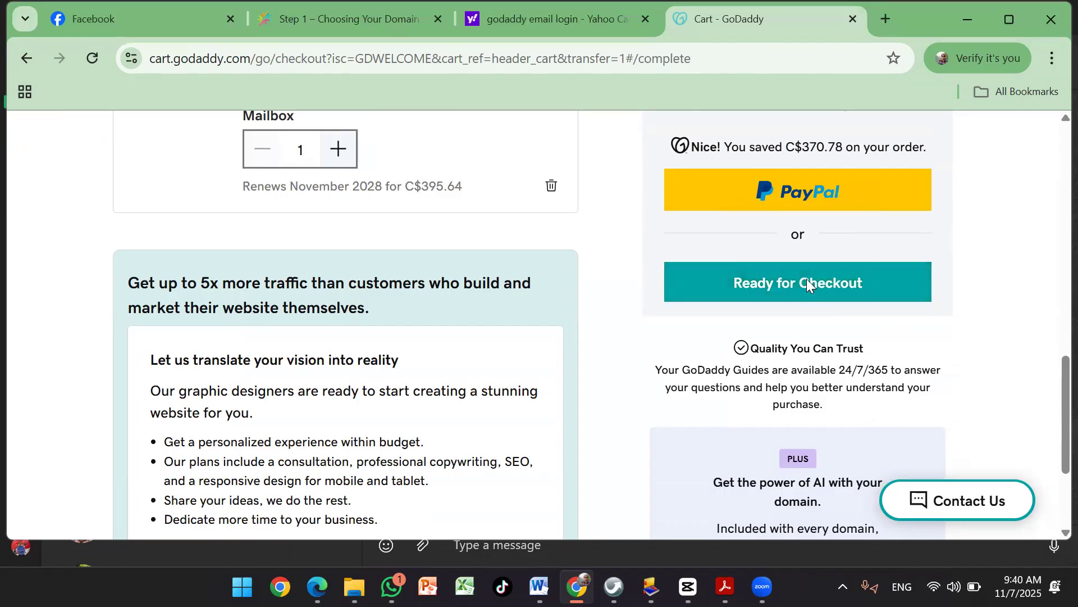
Enter the customer's first name and last name in their separate fields of the billing information.
{"action": "scroll", "coordinate": [792, 347], "scroll_direction": "down", "scroll_amount": 2}
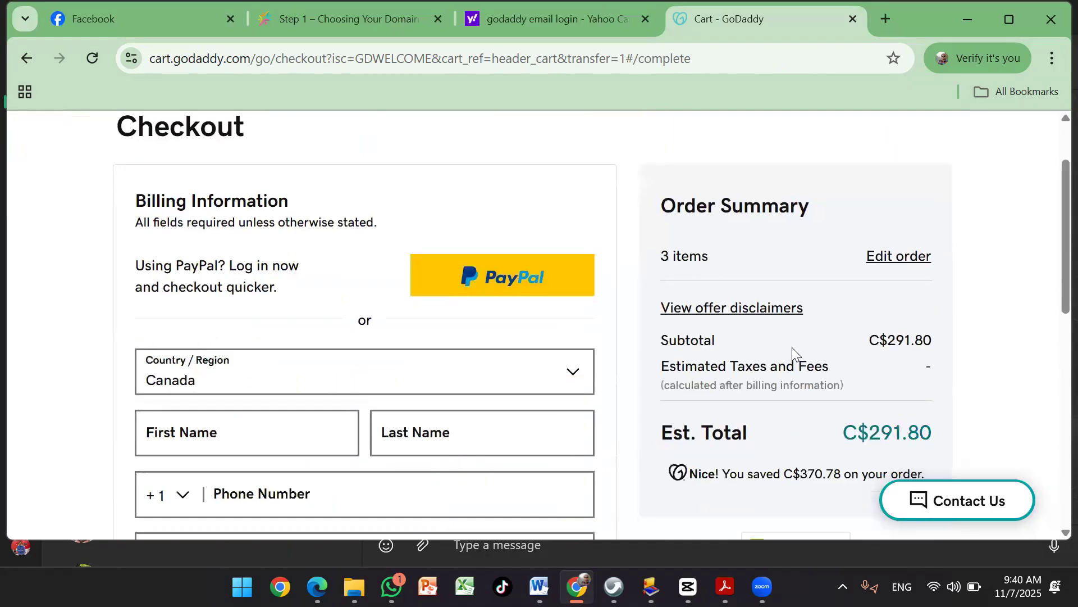
{"action": "scroll", "coordinate": [791, 347], "scroll_direction": "down", "scroll_amount": 3}
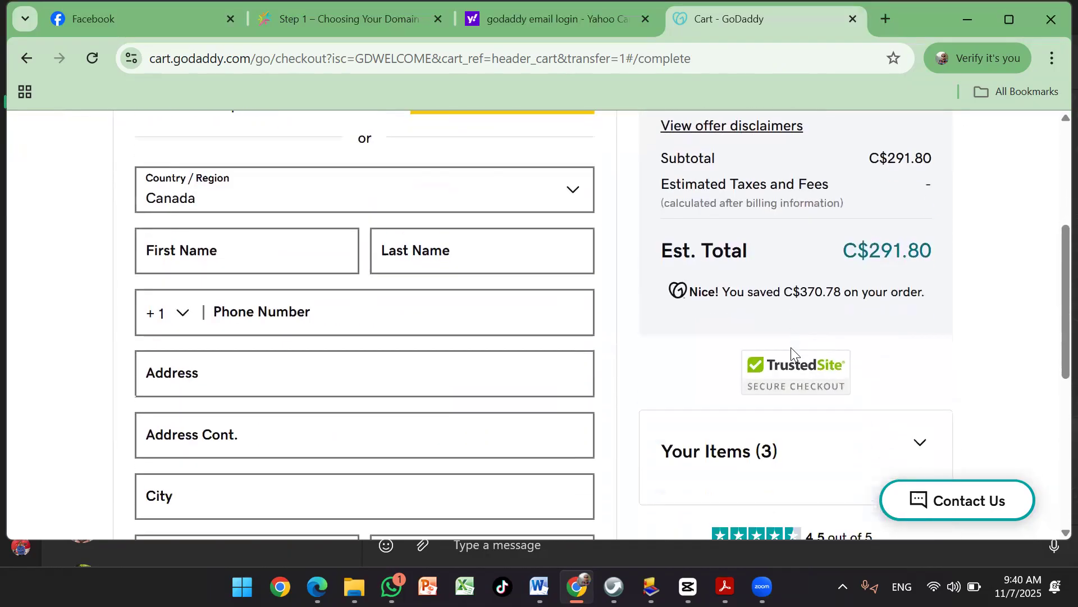
{"action": "scroll", "coordinate": [791, 347], "scroll_direction": "up", "scroll_amount": 2}
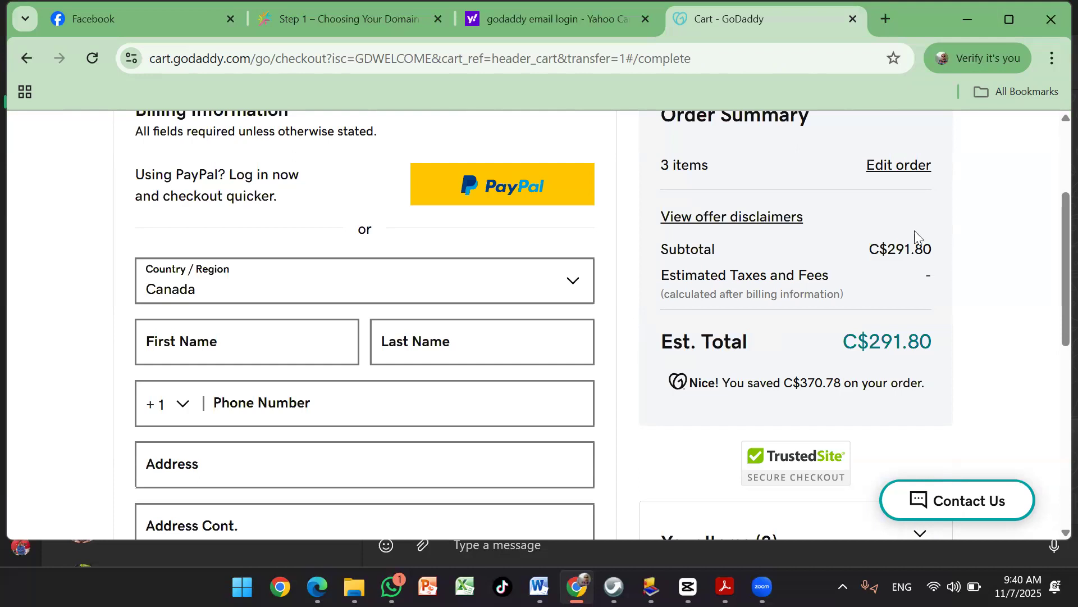
{"action": "left_click", "coordinate": [242, 347]}
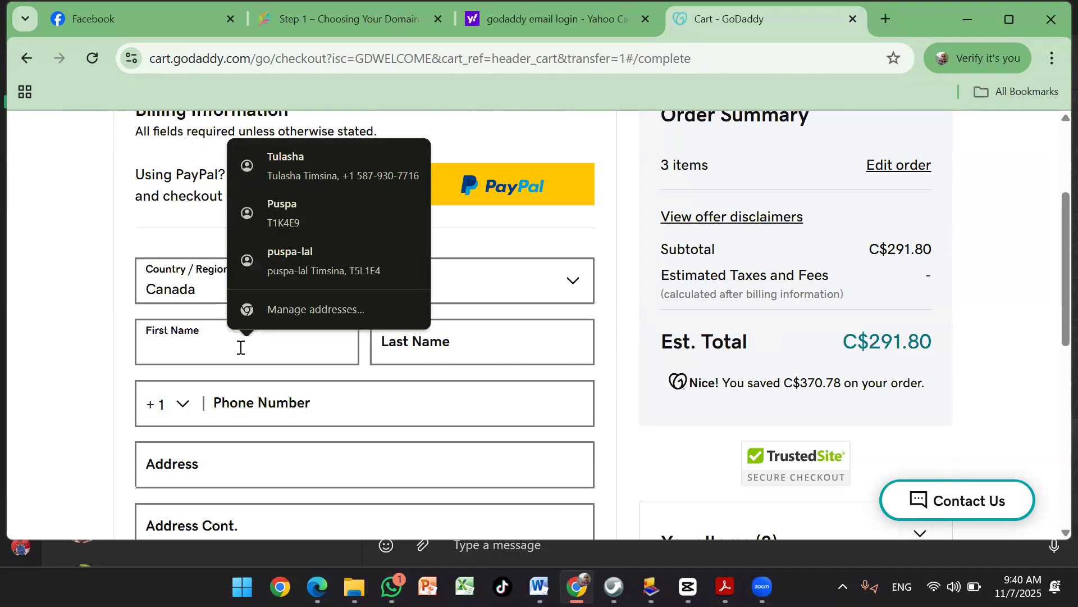
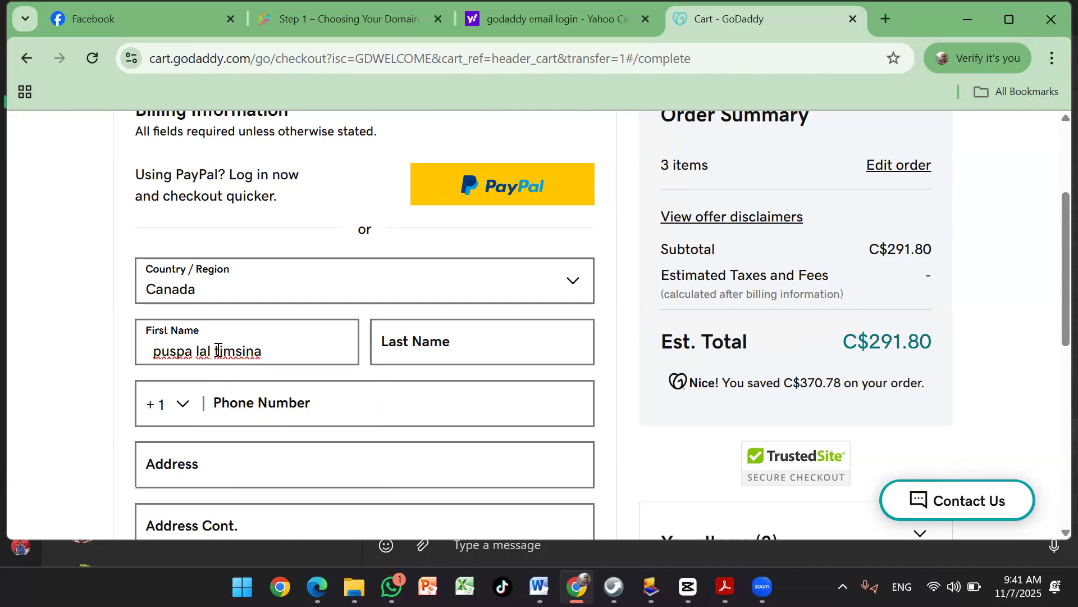
{"action": "left_click_drag", "start_coordinate": [214, 348], "coordinate": [387, 351]}
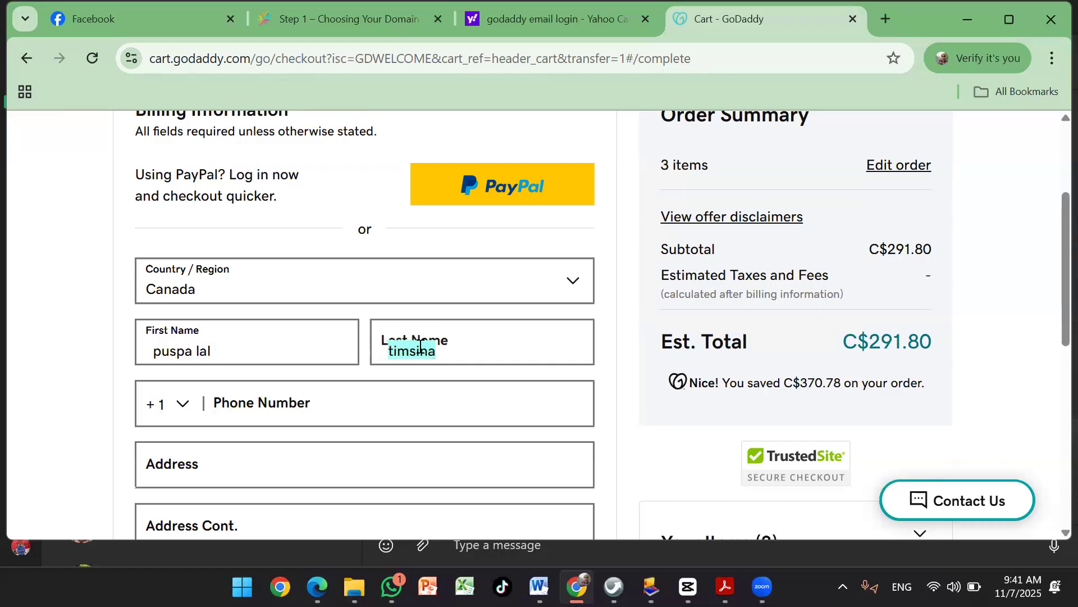
Fill in the billing phone number and city from the browser's saved contact details.
{"action": "left_click", "coordinate": [254, 404]}
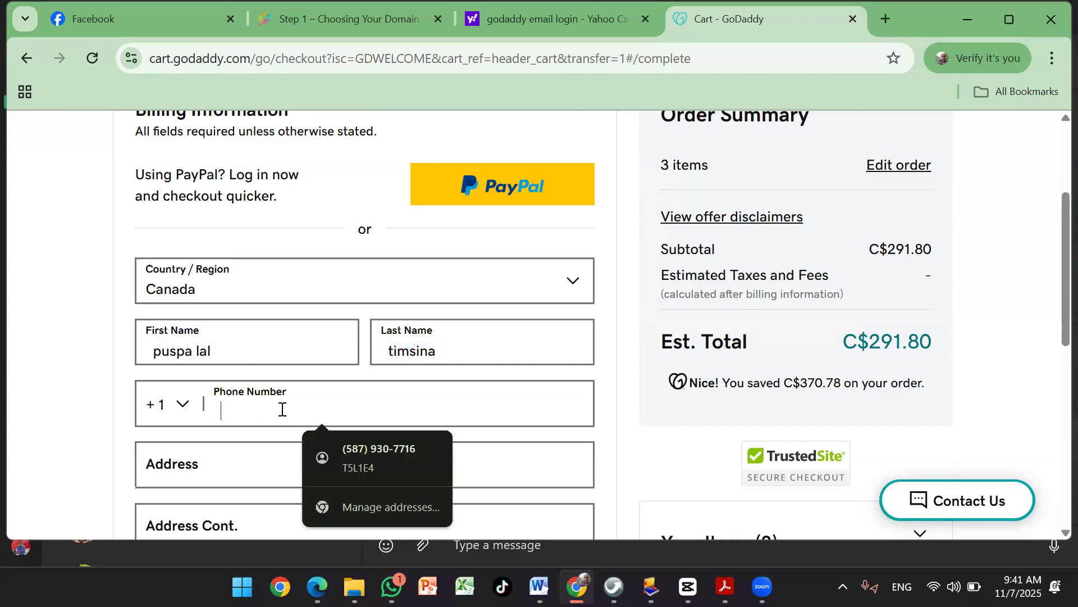
{"action": "left_click", "coordinate": [385, 450]}
{"action": "scroll", "coordinate": [359, 450], "scroll_direction": "down", "scroll_amount": 1}
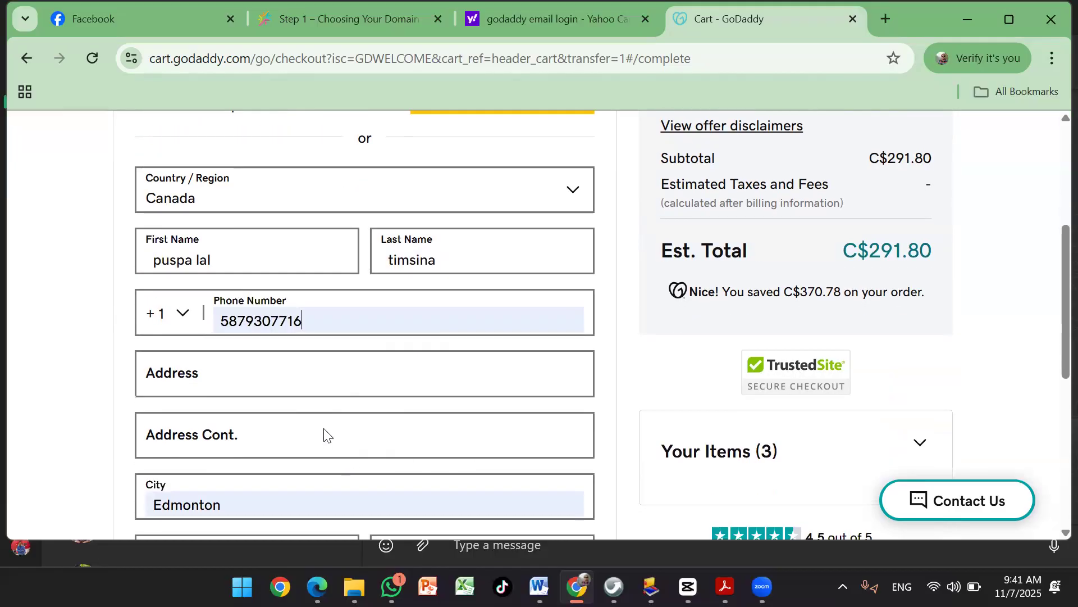
Enter the customer's street address in the billing information and accept the matching Edmonton address suggestion.
{"action": "left_click", "coordinate": [254, 374]}
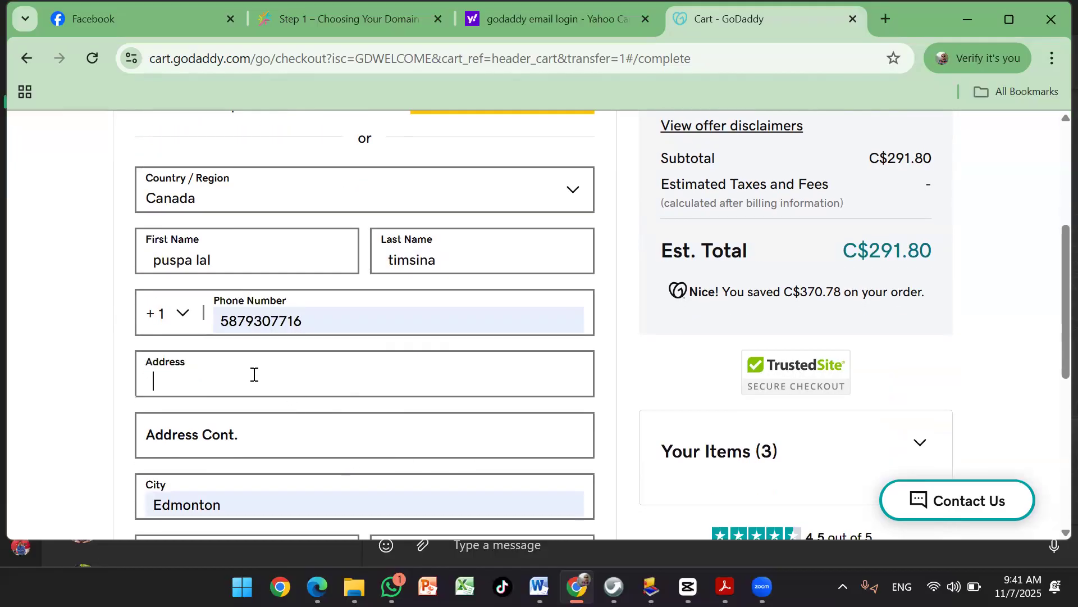
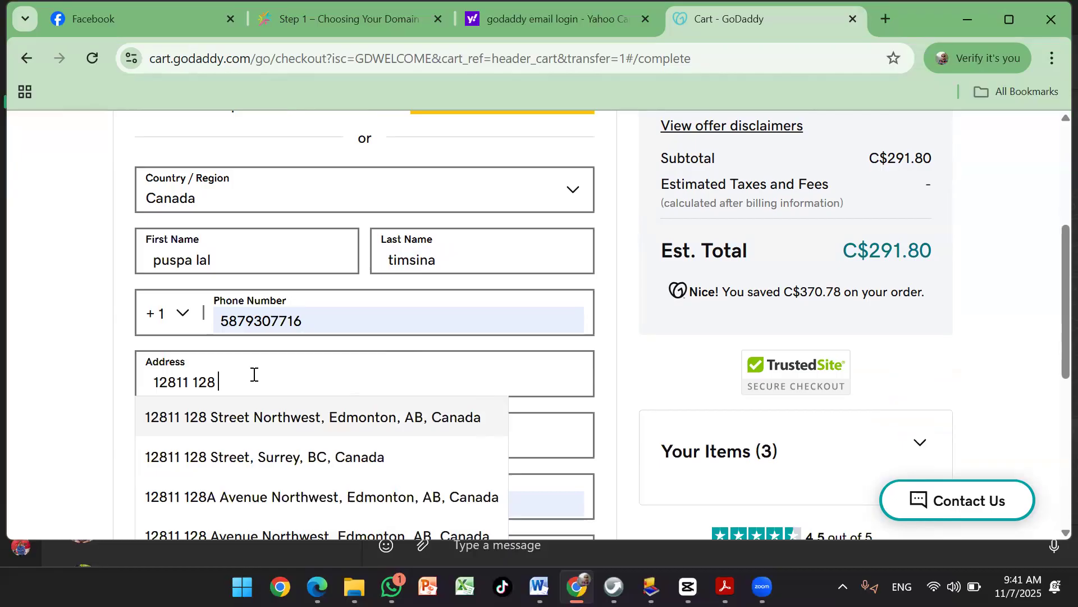
{"action": "left_click", "coordinate": [265, 422]}
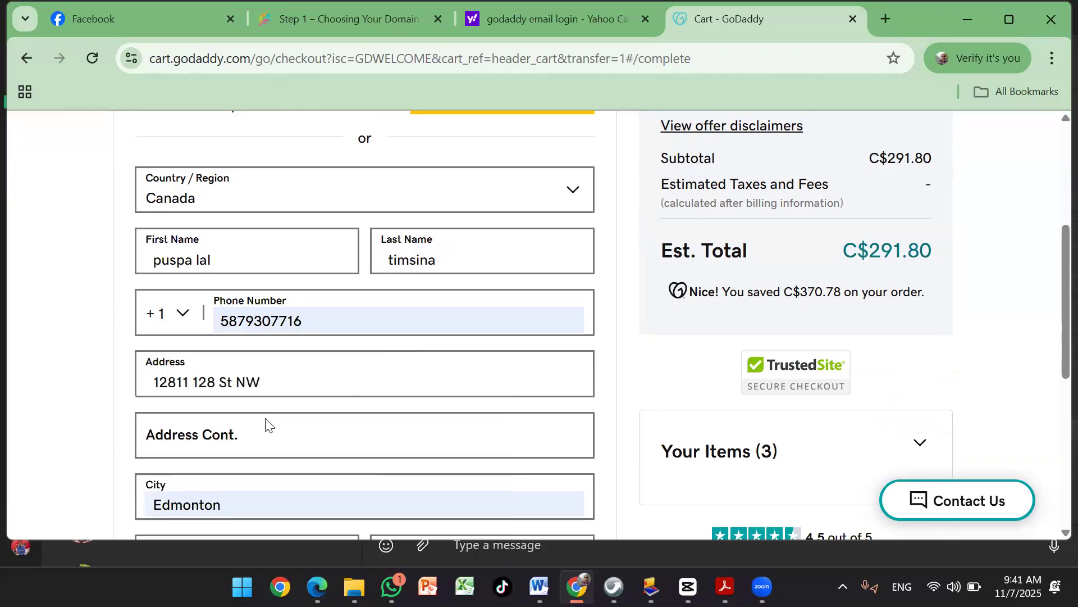
Check the billing details and save them, leaving the second address line, organization and tax ID blank.
{"action": "scroll", "coordinate": [265, 422], "scroll_direction": "down", "scroll_amount": 2}
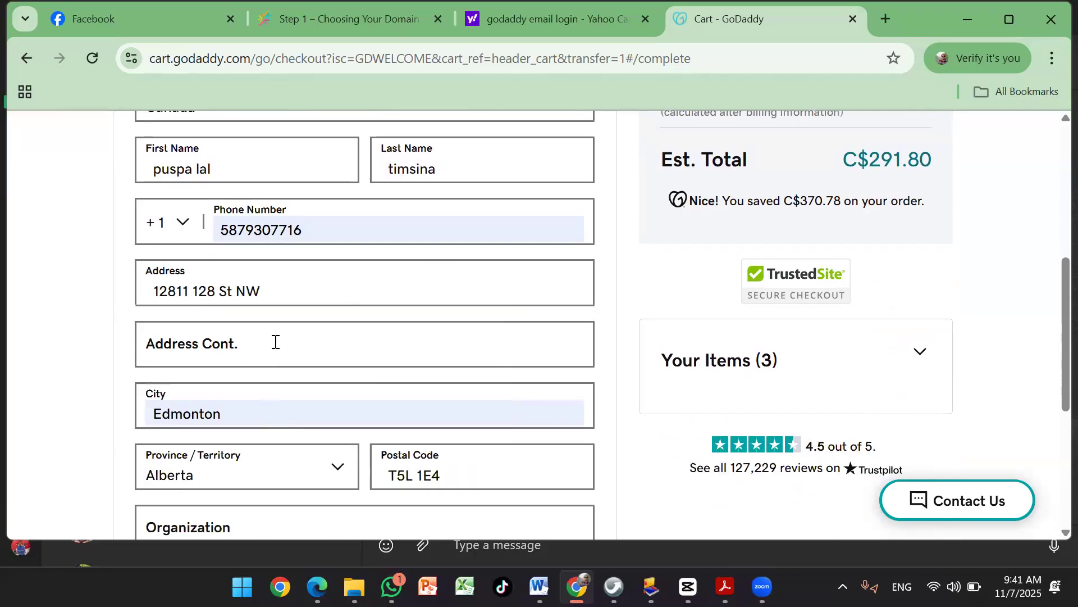
{"action": "scroll", "coordinate": [275, 342], "scroll_direction": "down", "scroll_amount": 2}
{"action": "scroll", "coordinate": [294, 332], "scroll_direction": "down", "scroll_amount": 2}
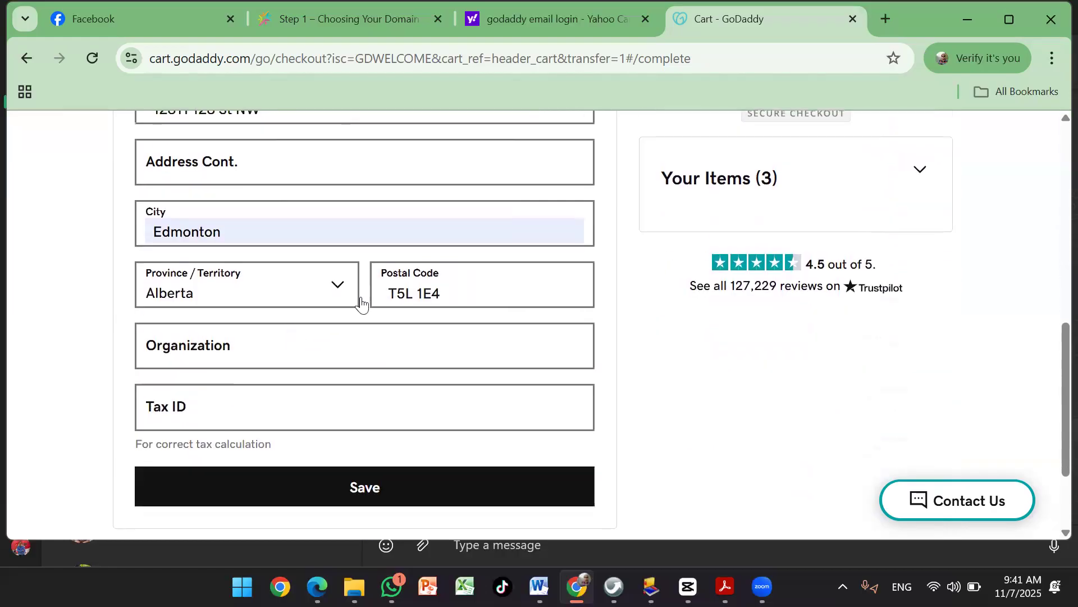
{"action": "scroll", "coordinate": [297, 342], "scroll_direction": "down", "scroll_amount": 2}
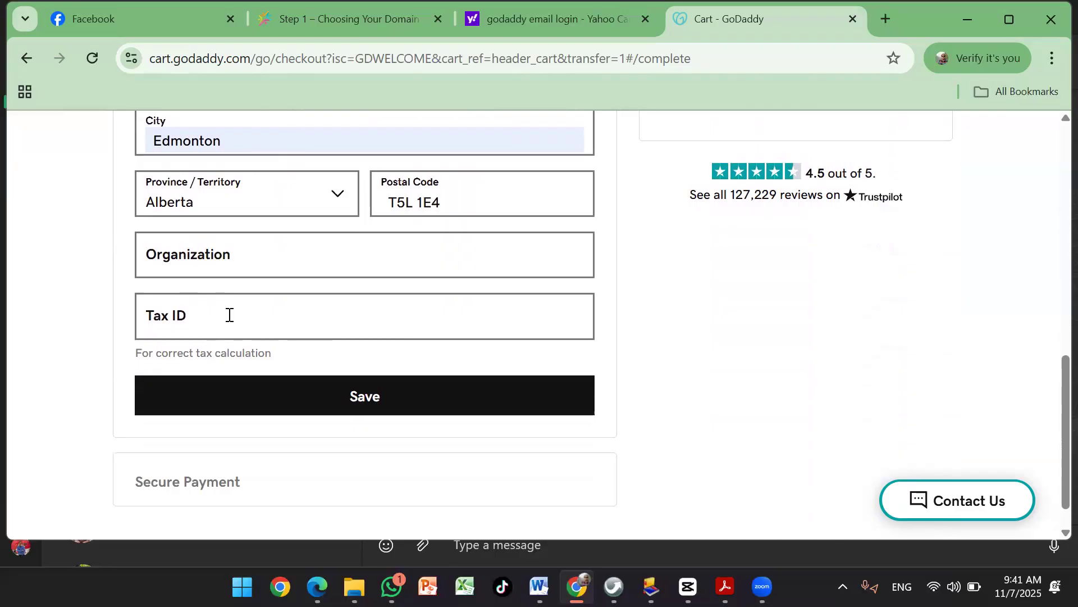
{"action": "scroll", "coordinate": [229, 315], "scroll_direction": "down", "scroll_amount": 1}
{"action": "scroll", "coordinate": [229, 314], "scroll_direction": "up", "scroll_amount": 2}
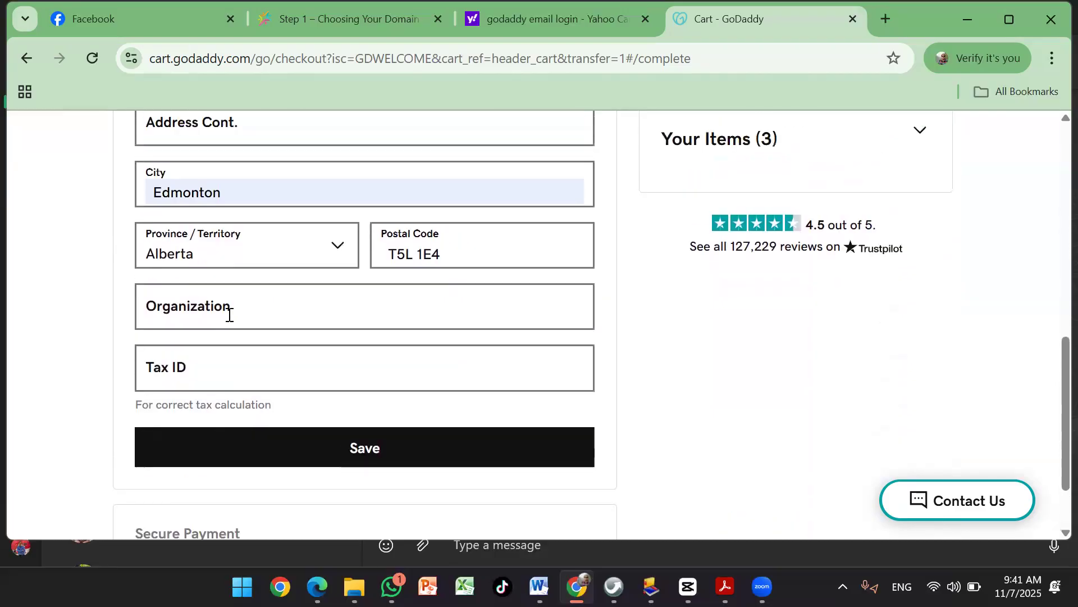
{"action": "scroll", "coordinate": [229, 313], "scroll_direction": "down", "scroll_amount": 2}
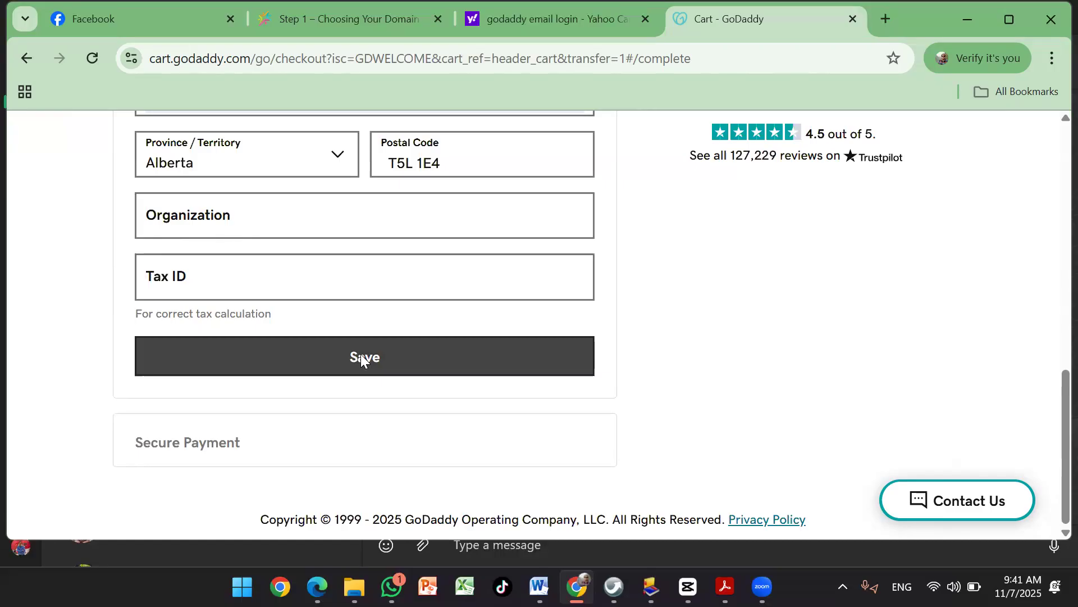
{"action": "scroll", "coordinate": [376, 340], "scroll_direction": "up", "scroll_amount": 1}
{"action": "scroll", "coordinate": [377, 344], "scroll_direction": "up", "scroll_amount": 6}
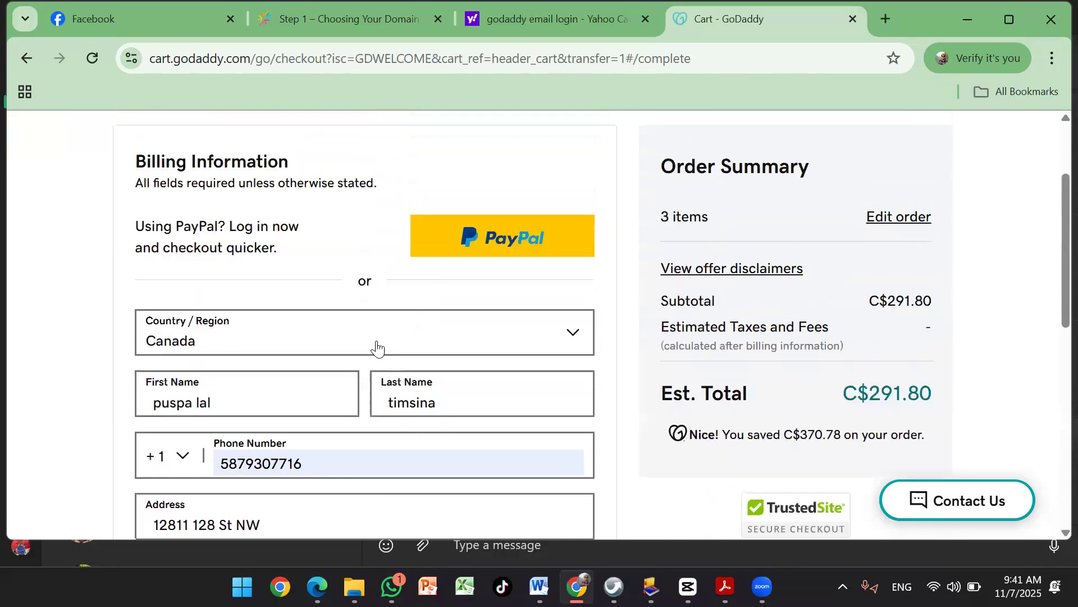
{"action": "scroll", "coordinate": [261, 236], "scroll_direction": "up", "scroll_amount": 1}
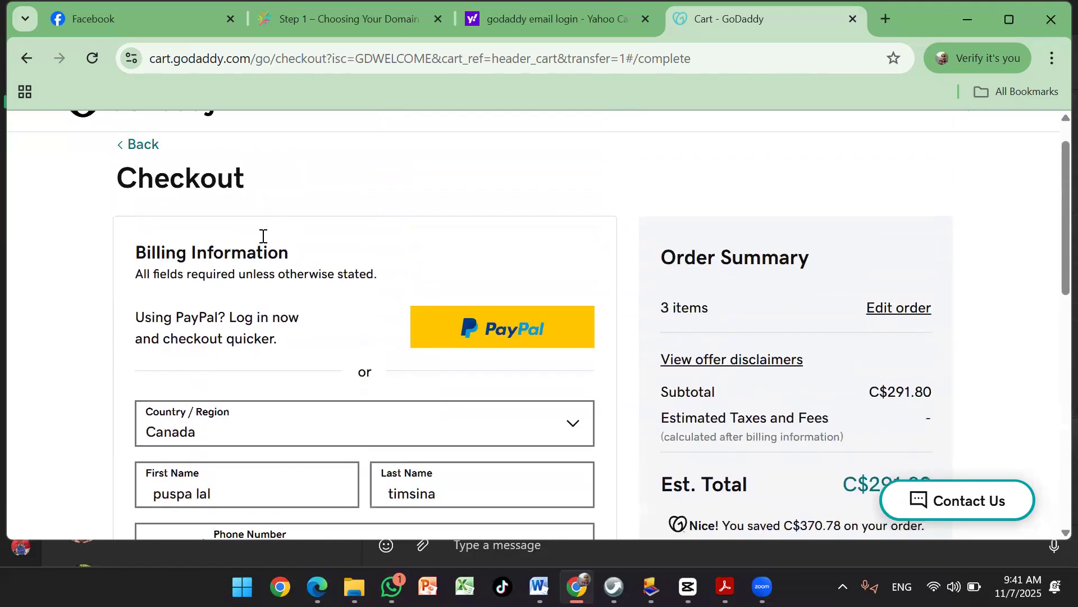
{"action": "scroll", "coordinate": [262, 236], "scroll_direction": "down", "scroll_amount": 8}
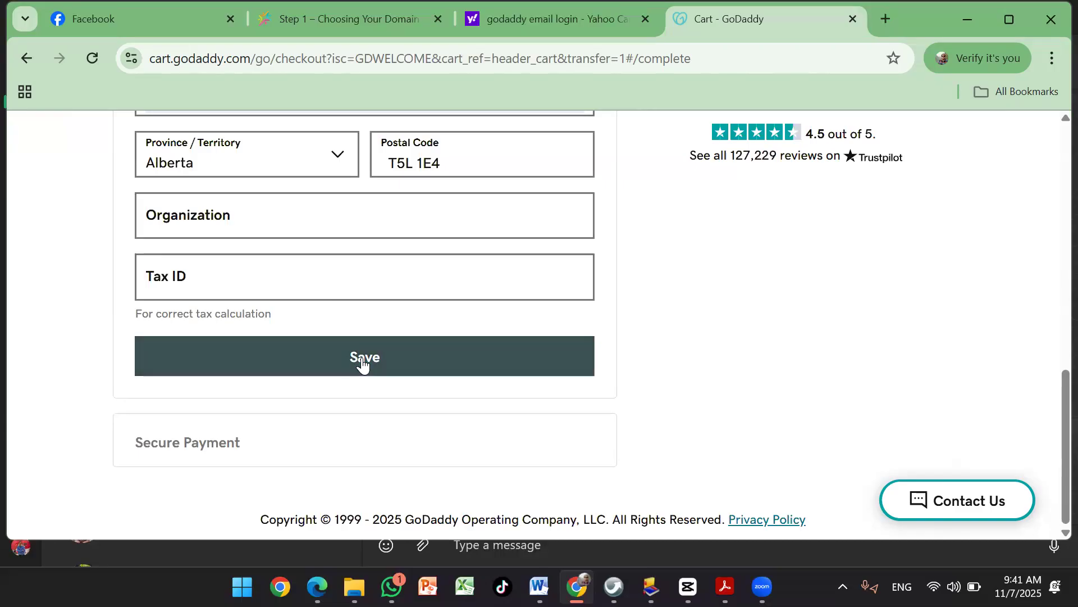
{"action": "left_click", "coordinate": [362, 363]}
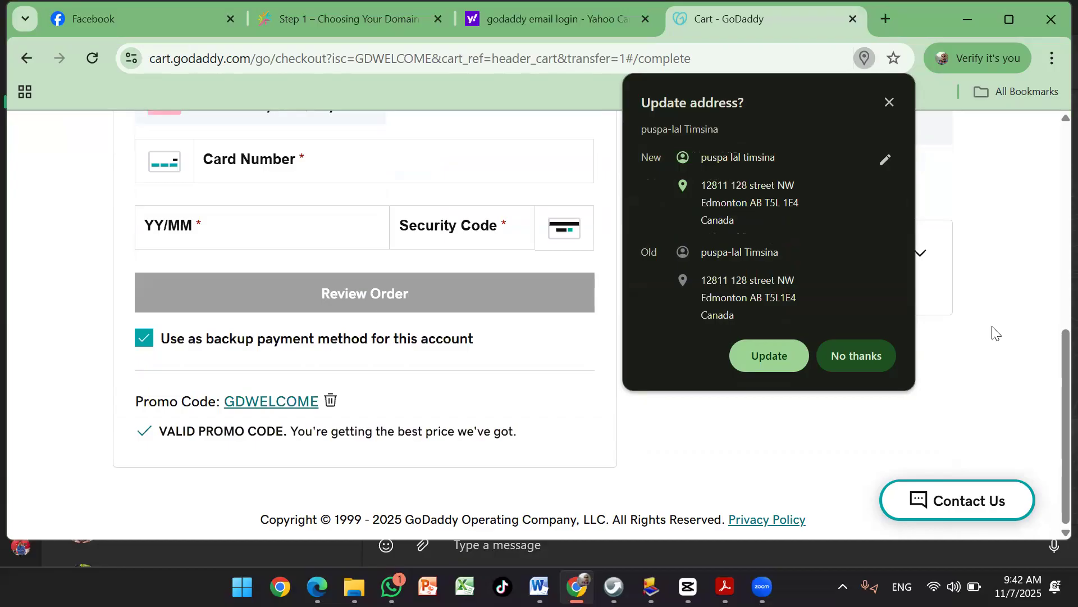
Enter the card number for a new card in the secure payment section.
{"action": "scroll", "coordinate": [309, 261], "scroll_direction": "up", "scroll_amount": 2}
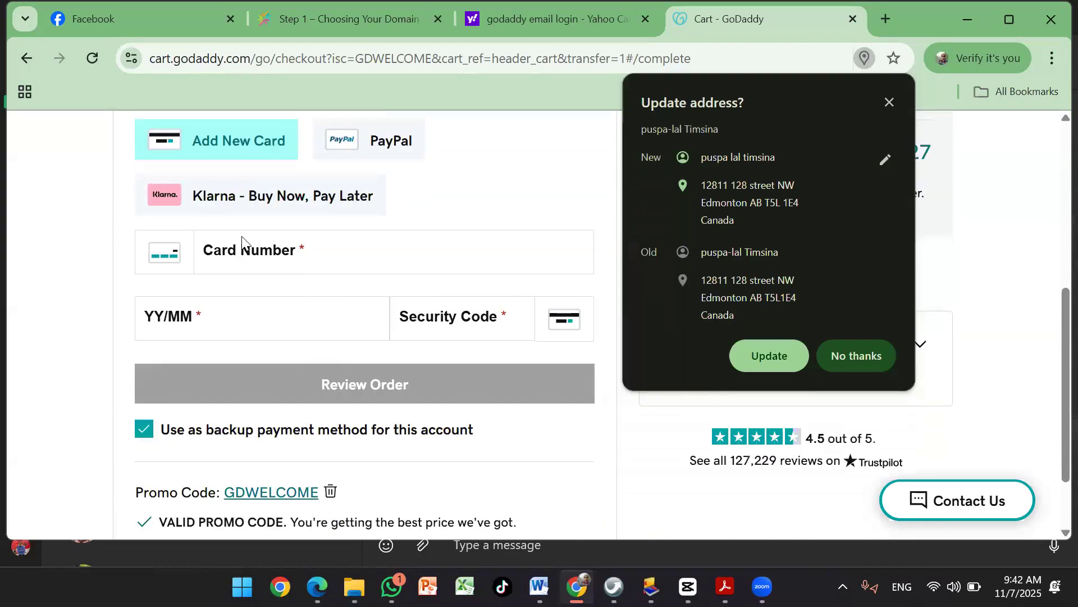
{"action": "scroll", "coordinate": [237, 253], "scroll_direction": "up", "scroll_amount": 2}
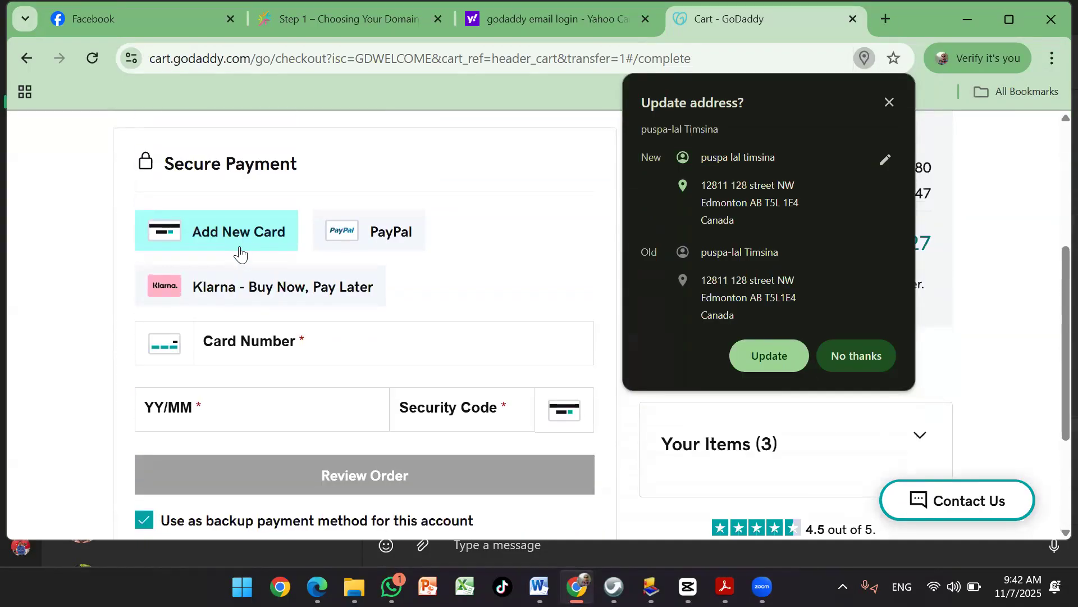
{"action": "scroll", "coordinate": [243, 285], "scroll_direction": "down", "scroll_amount": 2}
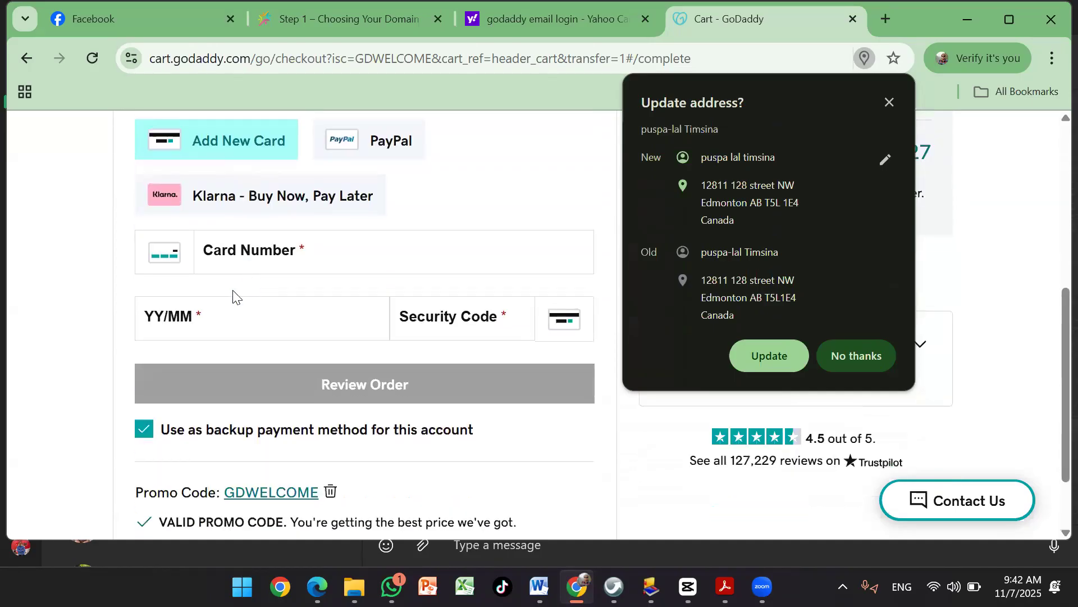
{"action": "left_click", "coordinate": [237, 249]}
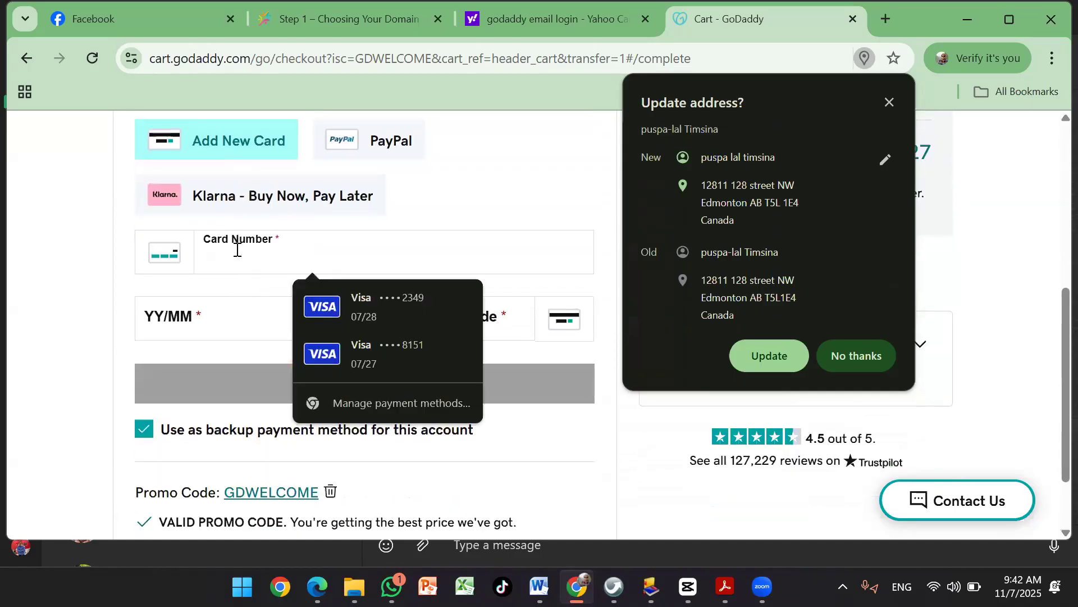
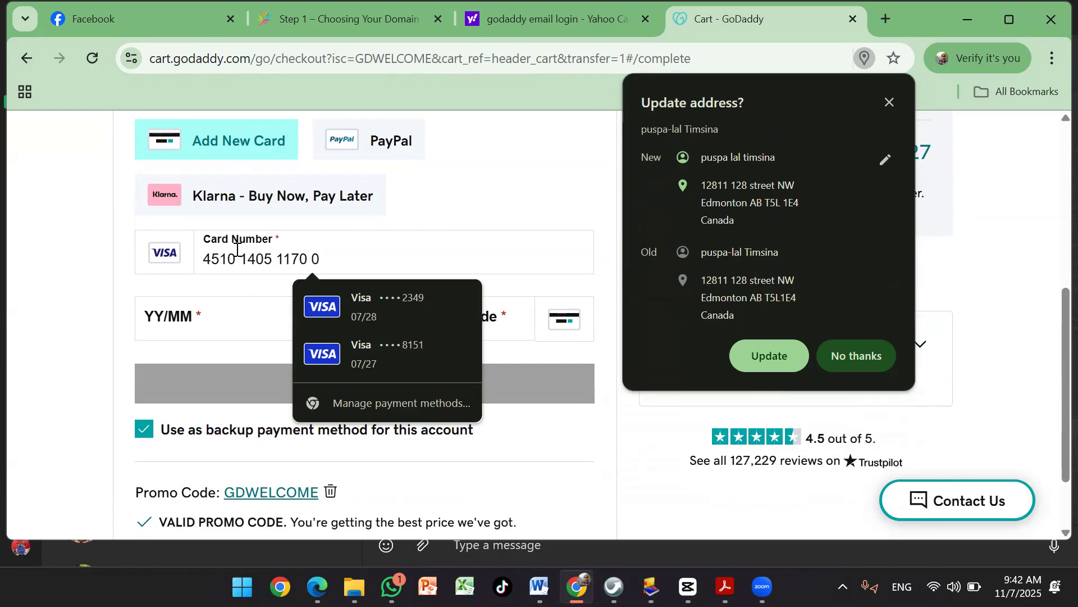
Enter the card's expiration date with the month before the year.
{"action": "scroll", "coordinate": [253, 316], "scroll_direction": "down", "scroll_amount": 2}
{"action": "left_click", "coordinate": [212, 223]}
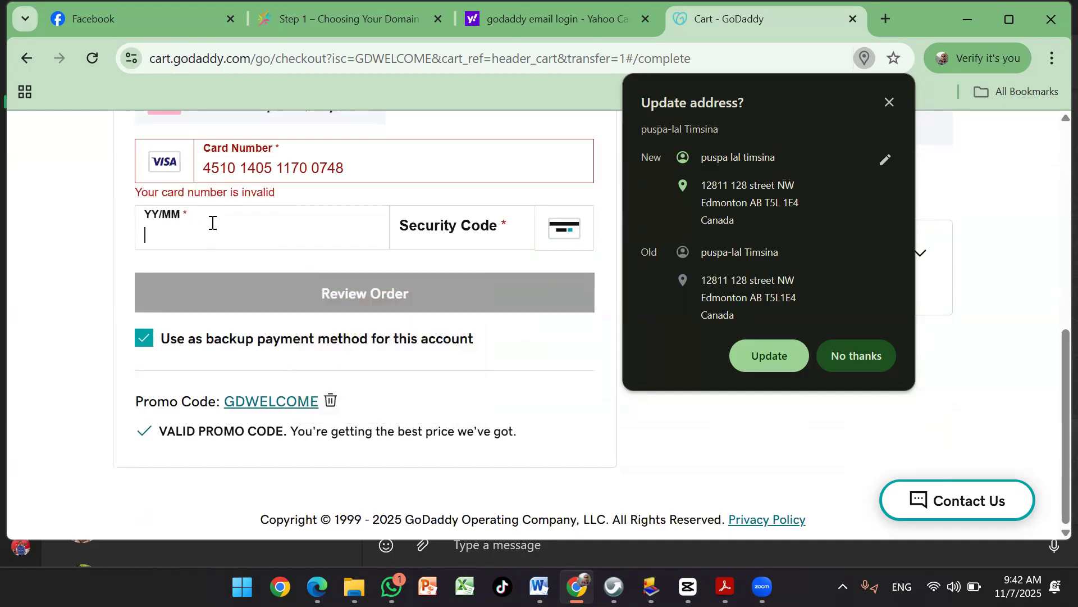
{"action": "type", "text": "02"}
{"action": "type", "text": "/29"}
Correct the mistyped digit in the last group of the card number.
{"action": "left_click", "coordinate": [335, 167]}
{"action": "key", "text": "BackSpace"}
{"action": "type", "text": "5"}
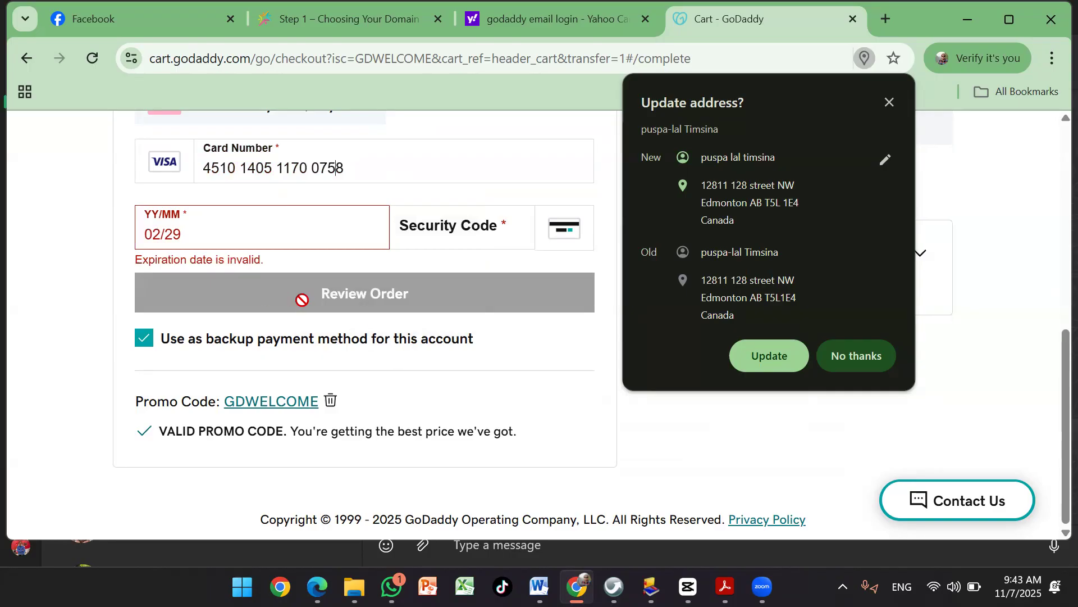
Enter the card's security code and decline the browser's offer to update the saved address.
{"action": "left_click", "coordinate": [456, 225]}
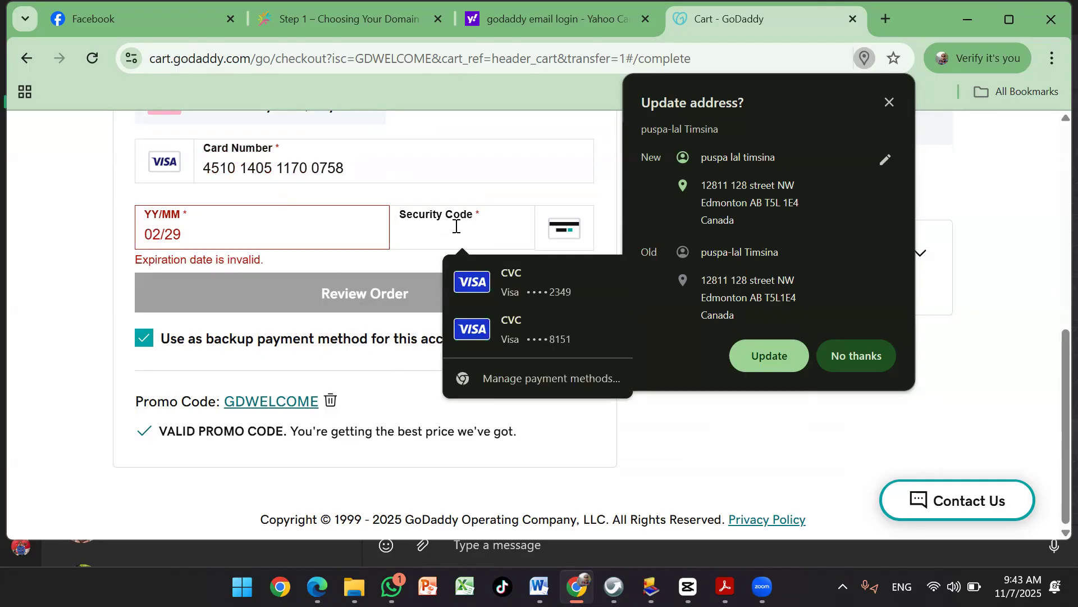
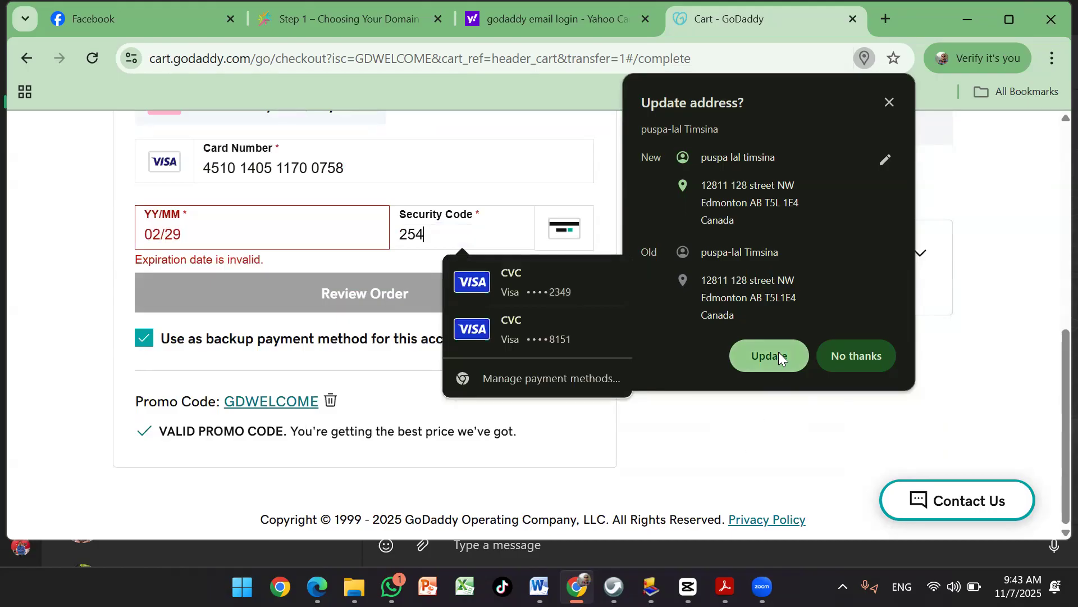
{"action": "left_click", "coordinate": [841, 350]}
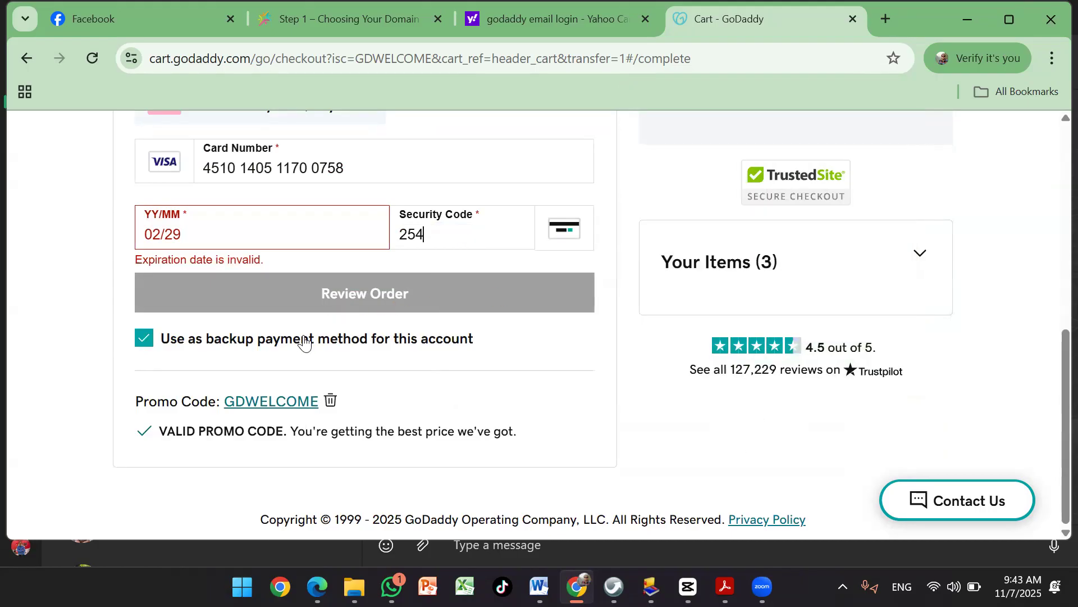
Examine the card's expiration date entry against the required YY/MM format in the payment form.
{"action": "scroll", "coordinate": [470, 331], "scroll_direction": "up", "scroll_amount": 1}
{"action": "scroll", "coordinate": [469, 331], "scroll_direction": "up", "scroll_amount": 2}
{"action": "scroll", "coordinate": [459, 339], "scroll_direction": "down", "scroll_amount": 2}
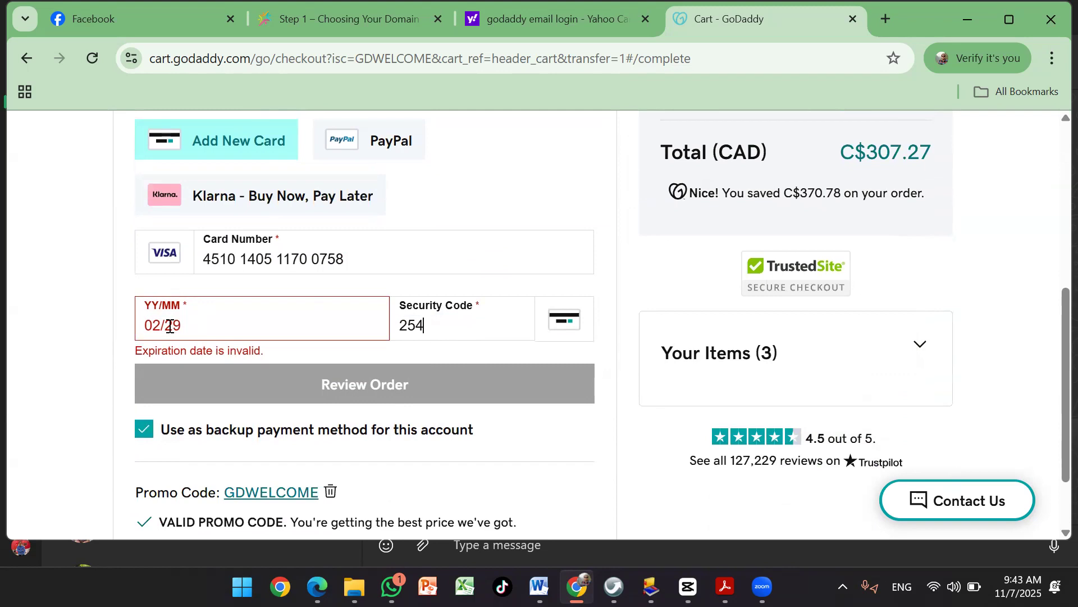
{"action": "left_click_drag", "start_coordinate": [180, 326], "coordinate": [146, 321]}
{"action": "left_click", "coordinate": [145, 321]}
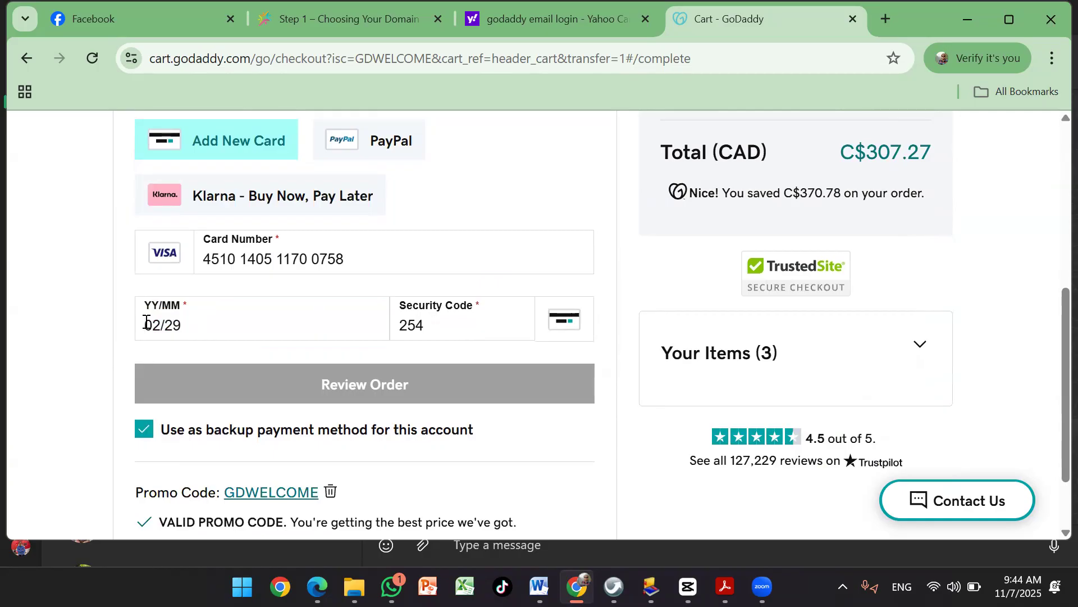
{"action": "left_click", "coordinate": [64, 355]}
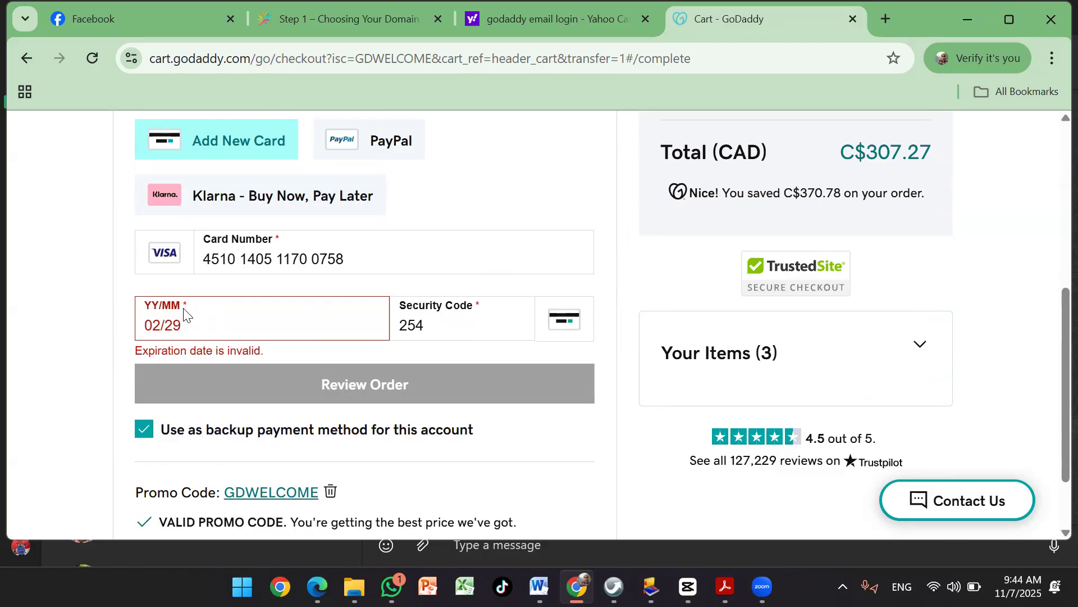
{"action": "scroll", "coordinate": [236, 335], "scroll_direction": "up", "scroll_amount": 2}
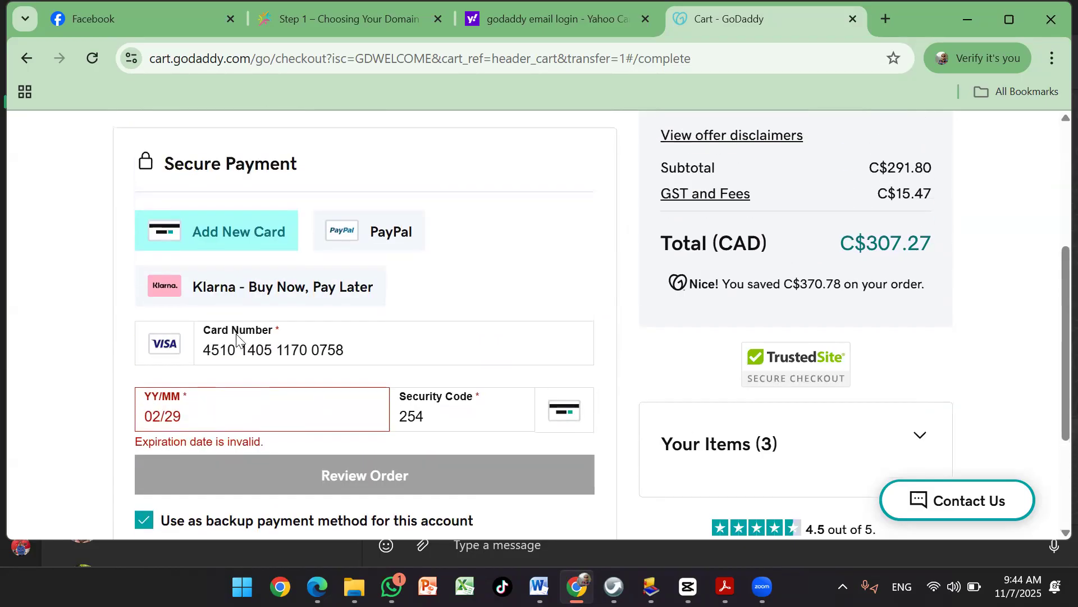
{"action": "scroll", "coordinate": [236, 335], "scroll_direction": "down", "scroll_amount": 2}
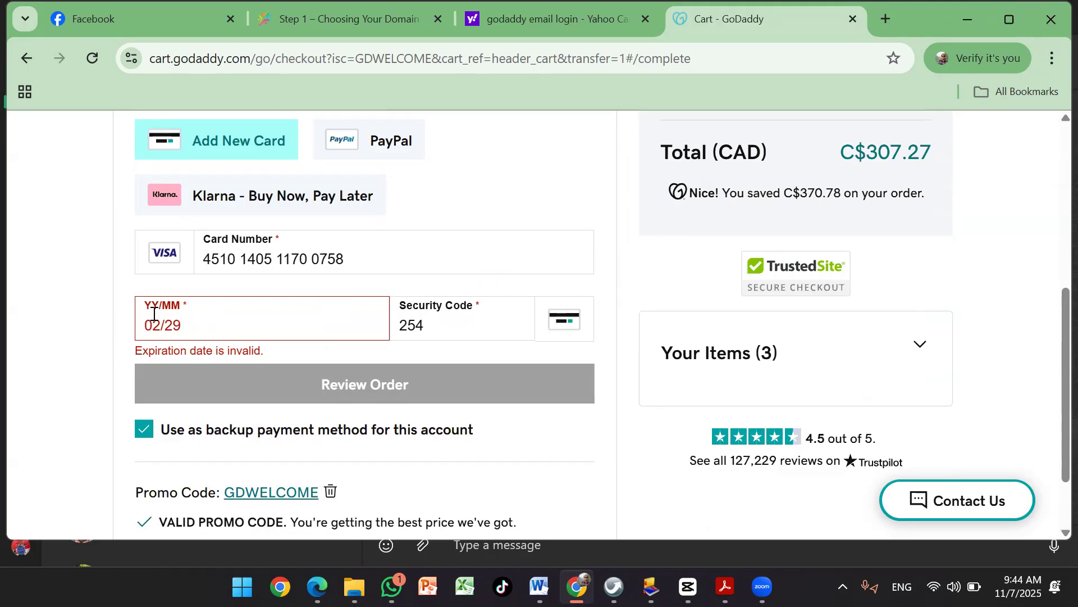
{"action": "left_click_drag", "start_coordinate": [181, 326], "coordinate": [145, 328]}
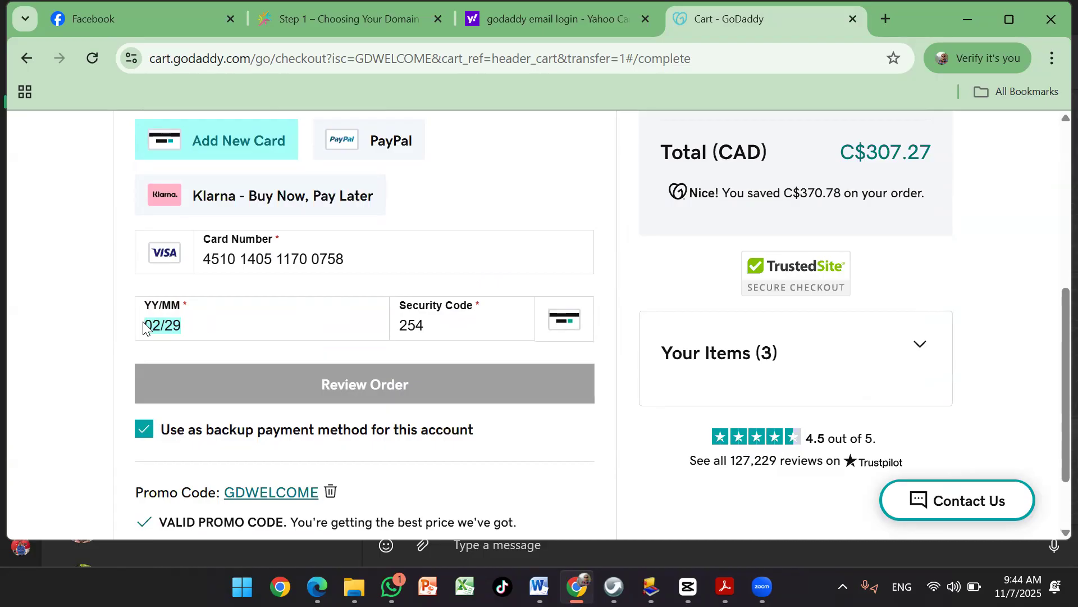
{"action": "left_click", "coordinate": [143, 327]}
{"action": "scroll", "coordinate": [478, 453], "scroll_direction": "down", "scroll_amount": 2}
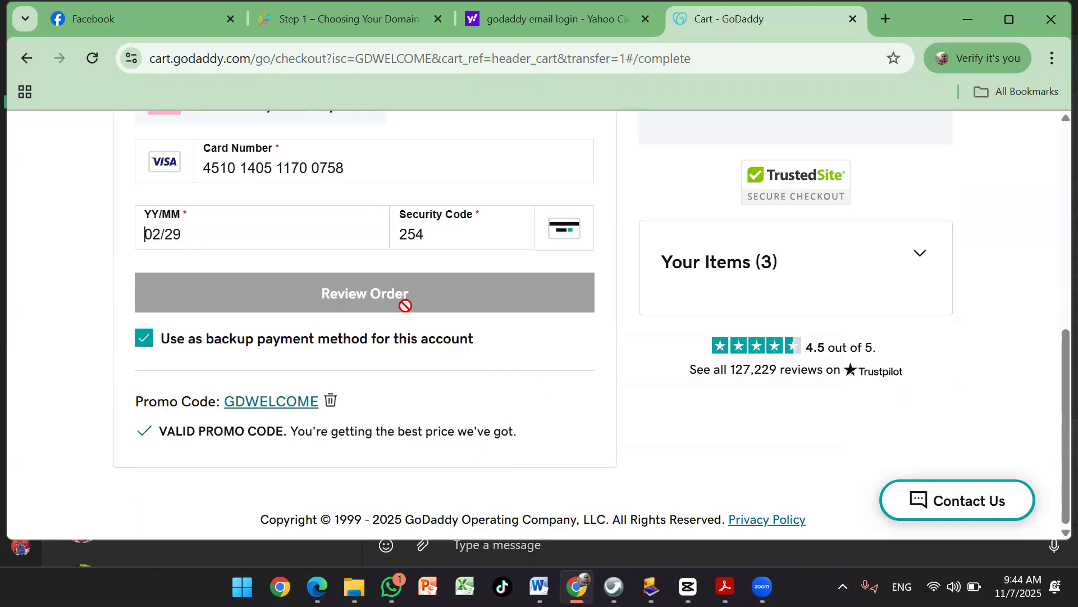
Replace the card's expiration date with the same date in year/month order.
{"action": "scroll", "coordinate": [471, 415], "scroll_direction": "up", "scroll_amount": 2}
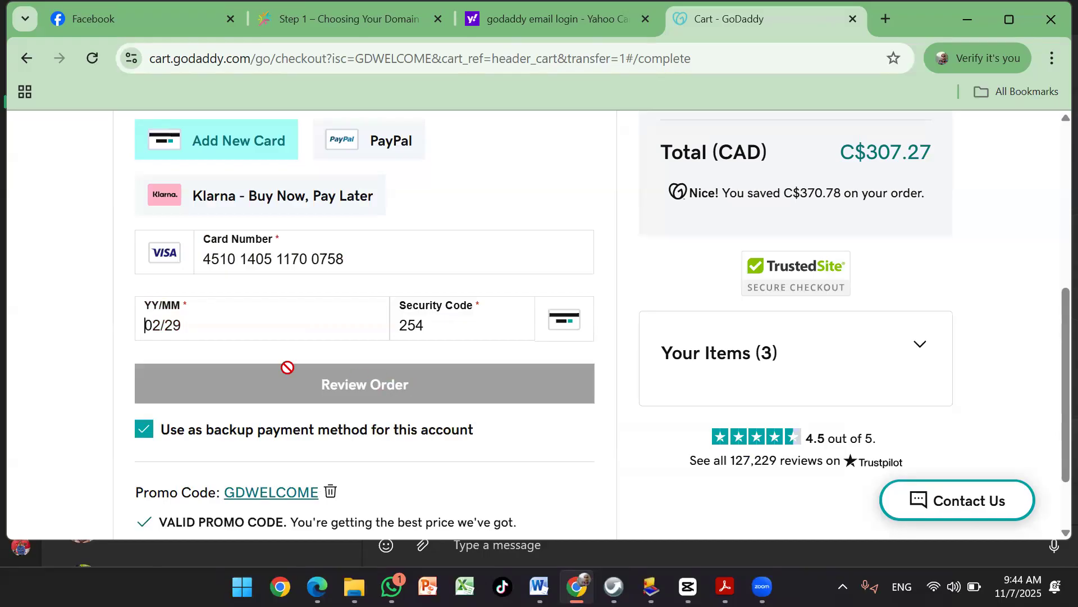
{"action": "left_click_drag", "start_coordinate": [192, 324], "coordinate": [139, 303]}
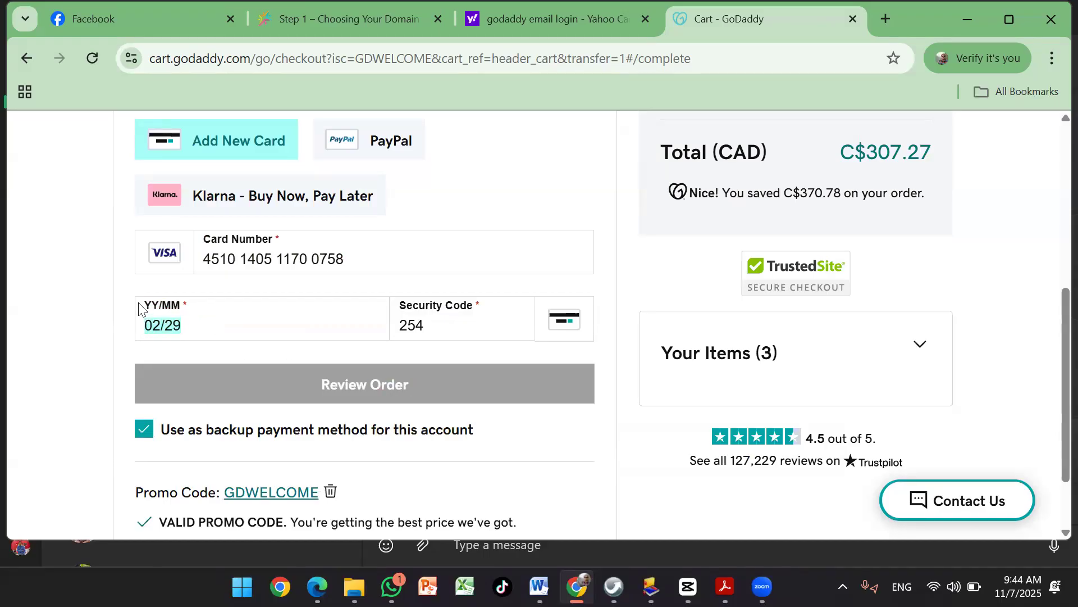
{"action": "left_click", "coordinate": [138, 303]}
{"action": "key", "text": "Delete"}
{"action": "key", "text": "Delete"}
{"action": "key", "text": "Delete"}
{"action": "key", "text": "Delete"}
{"action": "key", "text": "Delete"}
{"action": "type", "text": "29/02"}
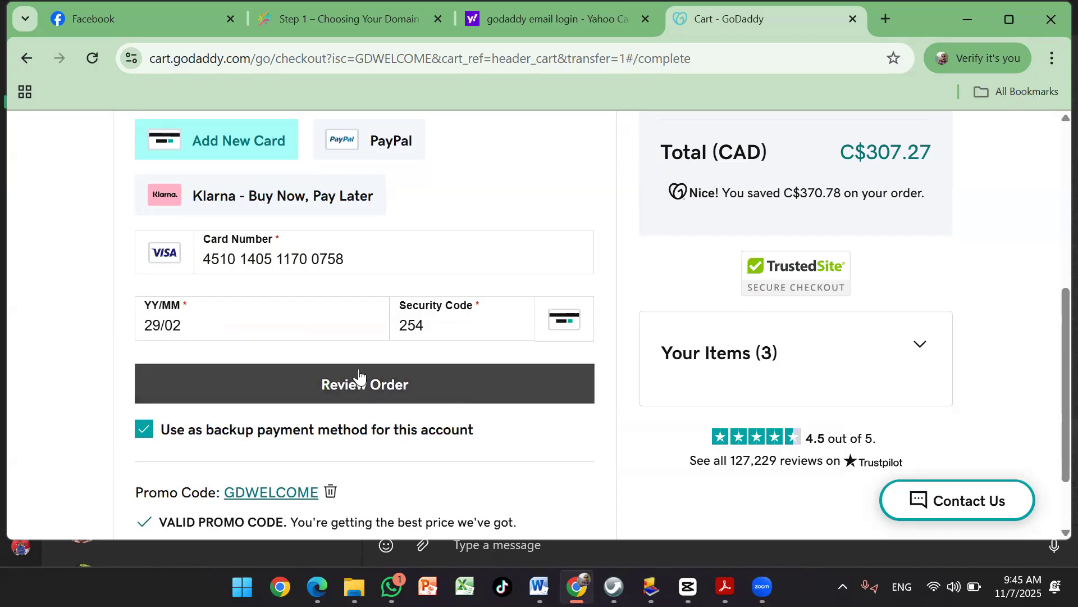
Submit the card details for review and complete the domain and email purchase, continuing to the domain setup.
{"action": "left_click", "coordinate": [357, 393]}
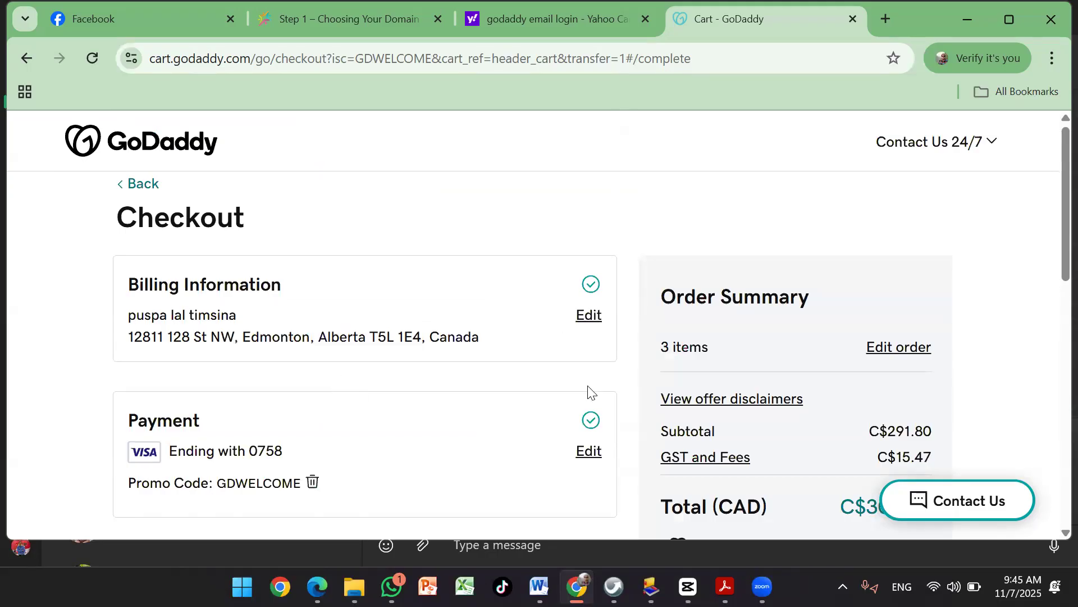
{"action": "scroll", "coordinate": [495, 358], "scroll_direction": "down", "scroll_amount": 5}
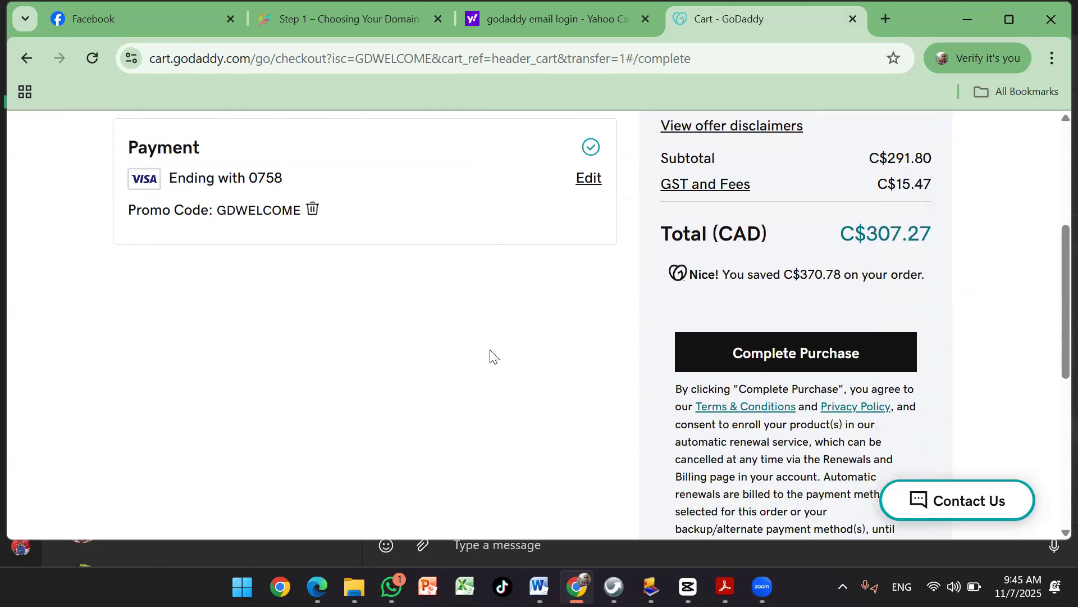
{"action": "scroll", "coordinate": [619, 351], "scroll_direction": "up", "scroll_amount": 2}
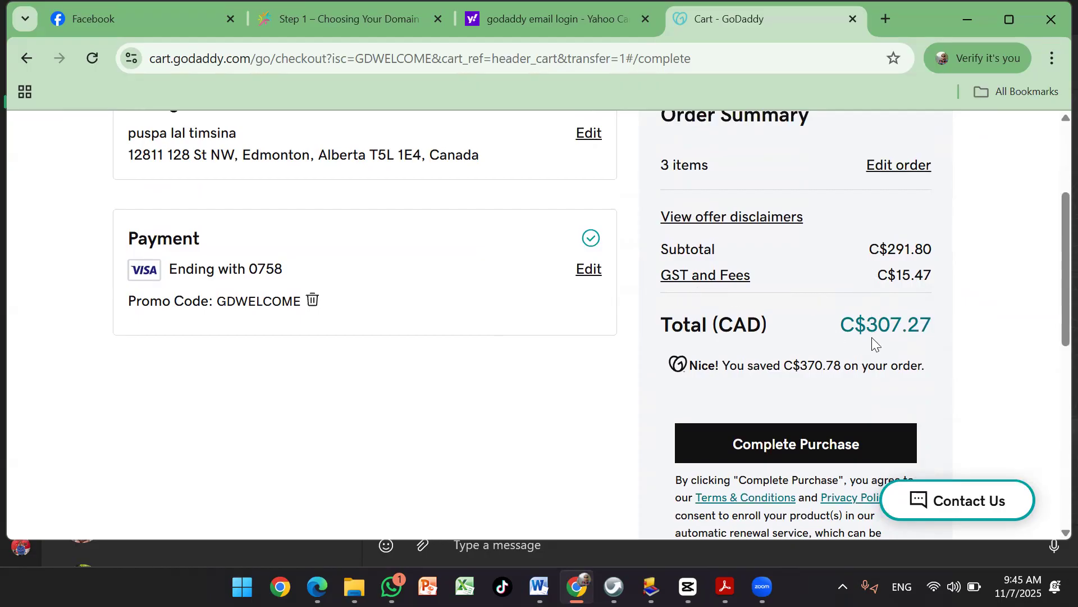
{"action": "scroll", "coordinate": [869, 336], "scroll_direction": "down", "scroll_amount": 2}
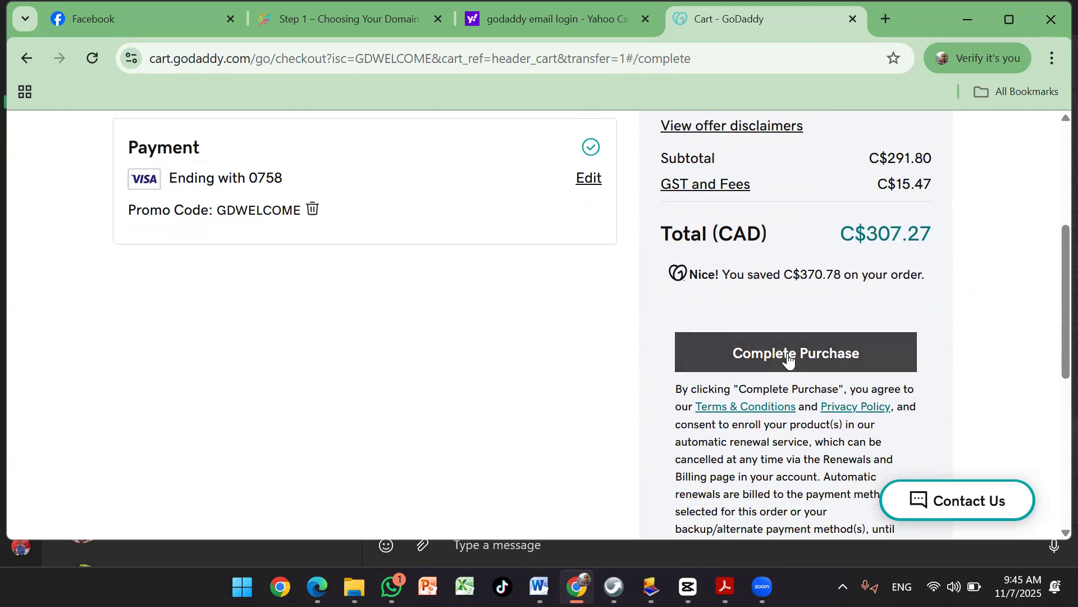
{"action": "left_click", "coordinate": [789, 356]}
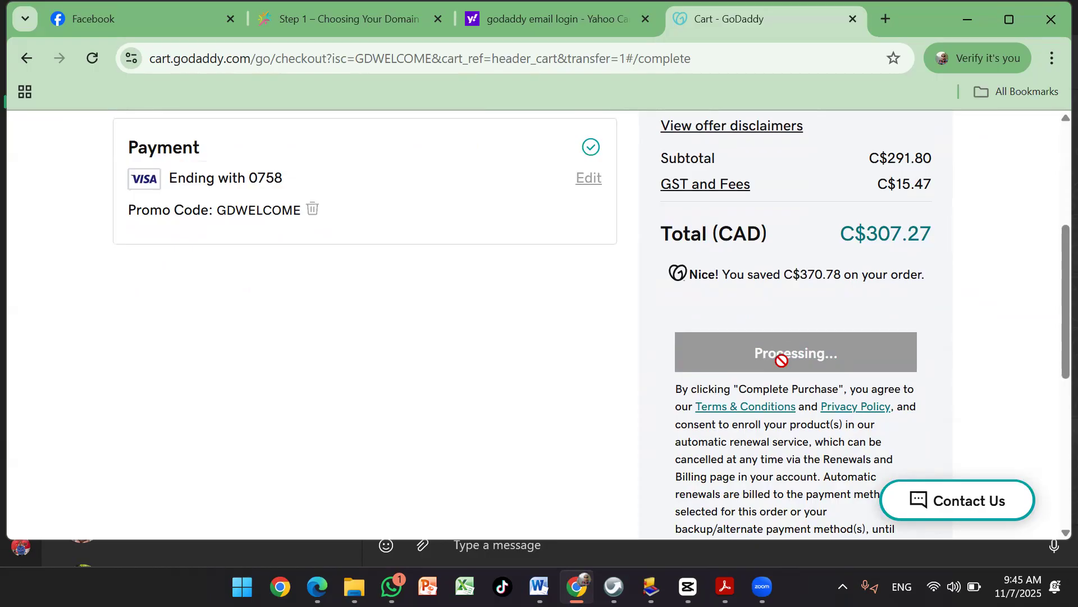
{"action": "scroll", "coordinate": [784, 364], "scroll_direction": "up", "scroll_amount": 2}
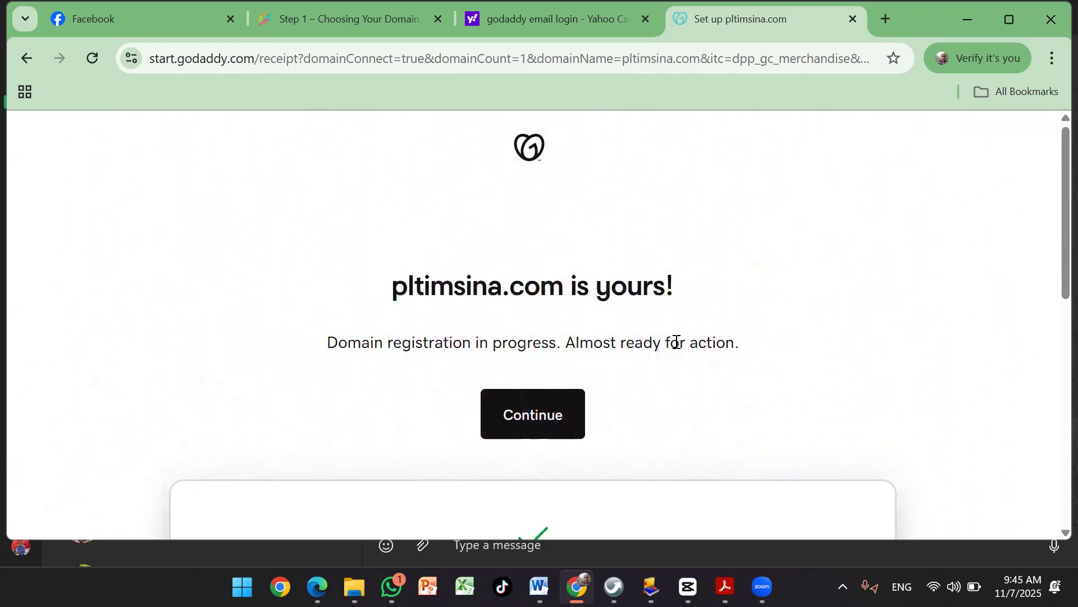
{"action": "left_click", "coordinate": [550, 417]}
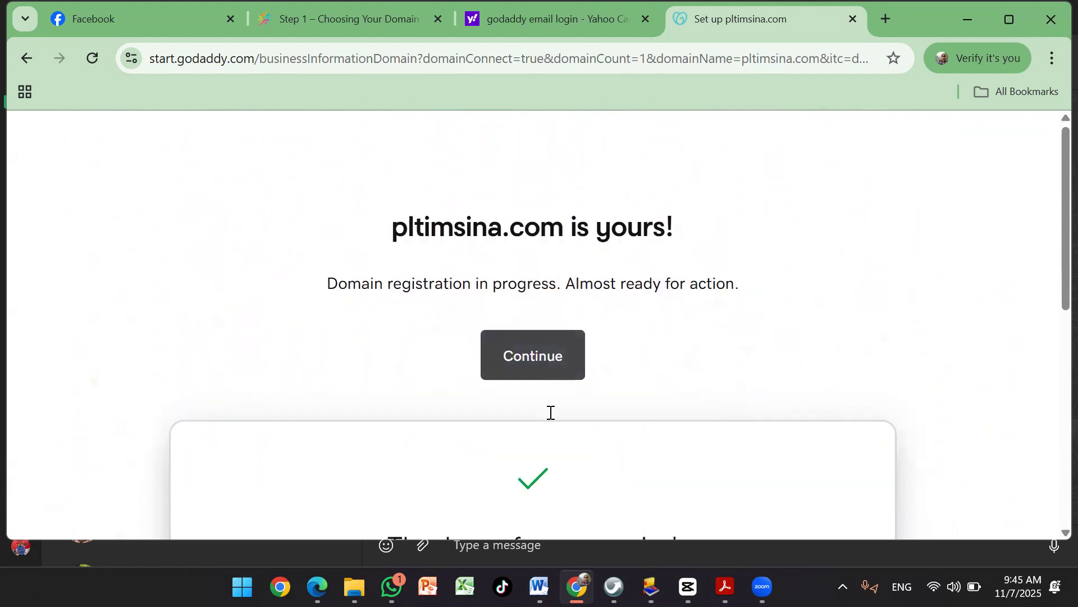
Examine the business info form for the new domain, including the business name, business type and suggested categories.
{"action": "scroll", "coordinate": [550, 411], "scroll_direction": "down", "scroll_amount": 2}
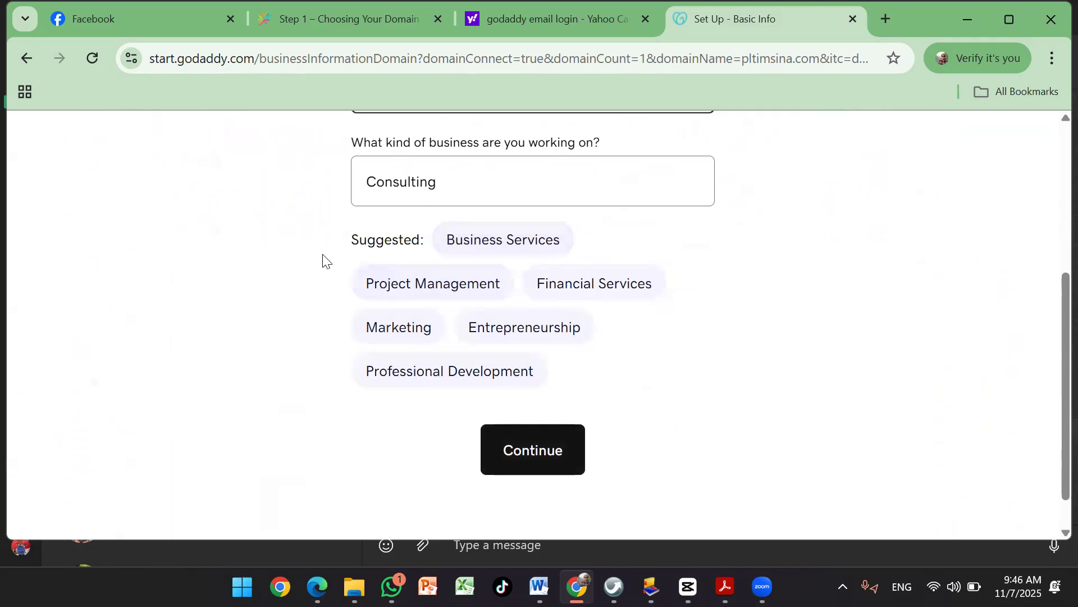
{"action": "scroll", "coordinate": [323, 260], "scroll_direction": "up", "scroll_amount": 2}
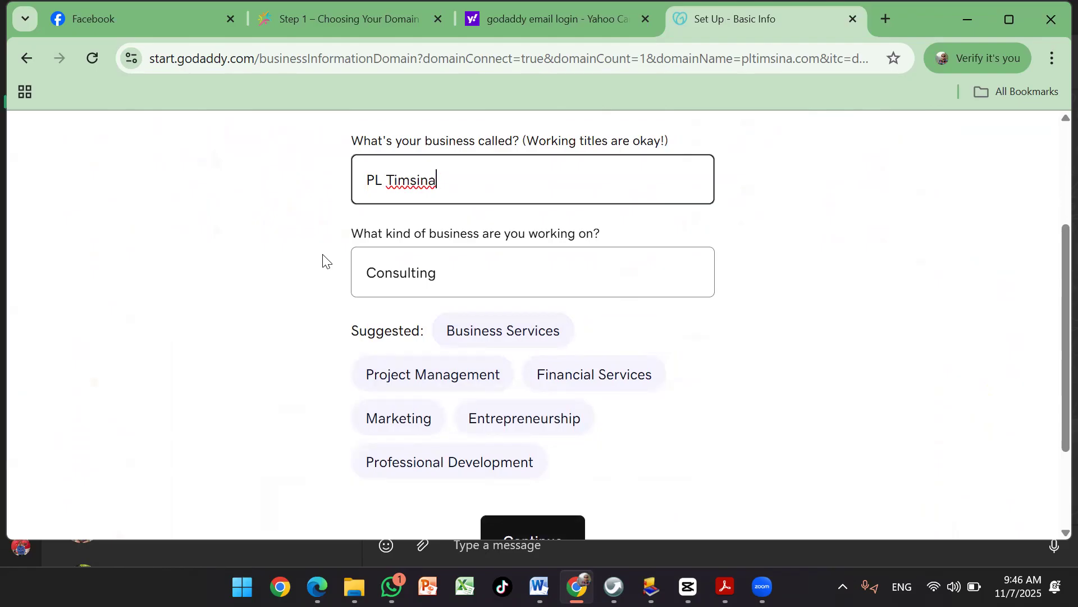
{"action": "scroll", "coordinate": [323, 260], "scroll_direction": "up", "scroll_amount": 2}
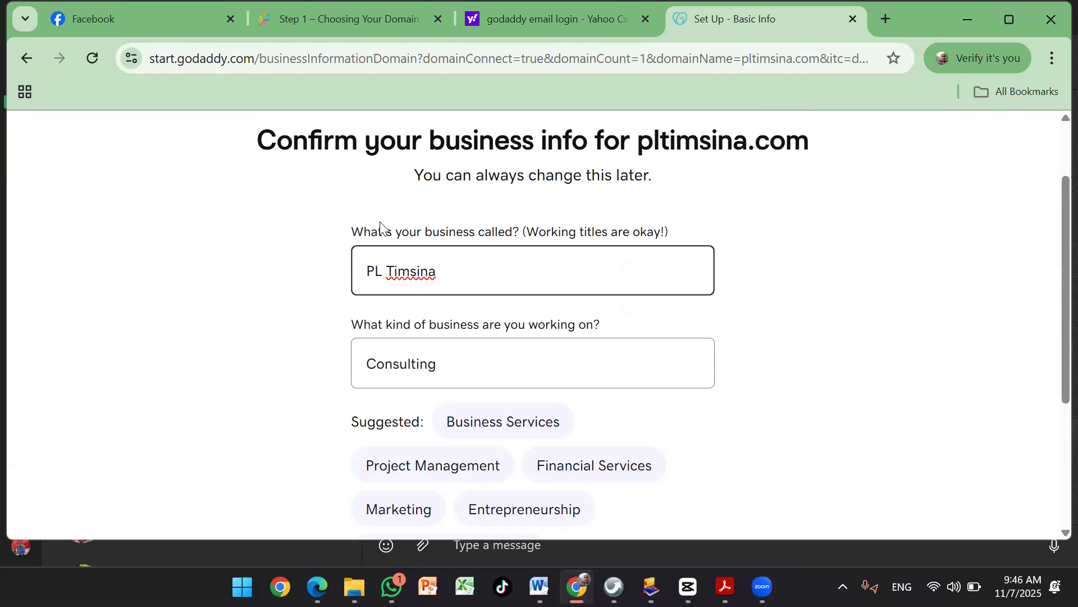
{"action": "scroll", "coordinate": [381, 230], "scroll_direction": "down", "scroll_amount": 2}
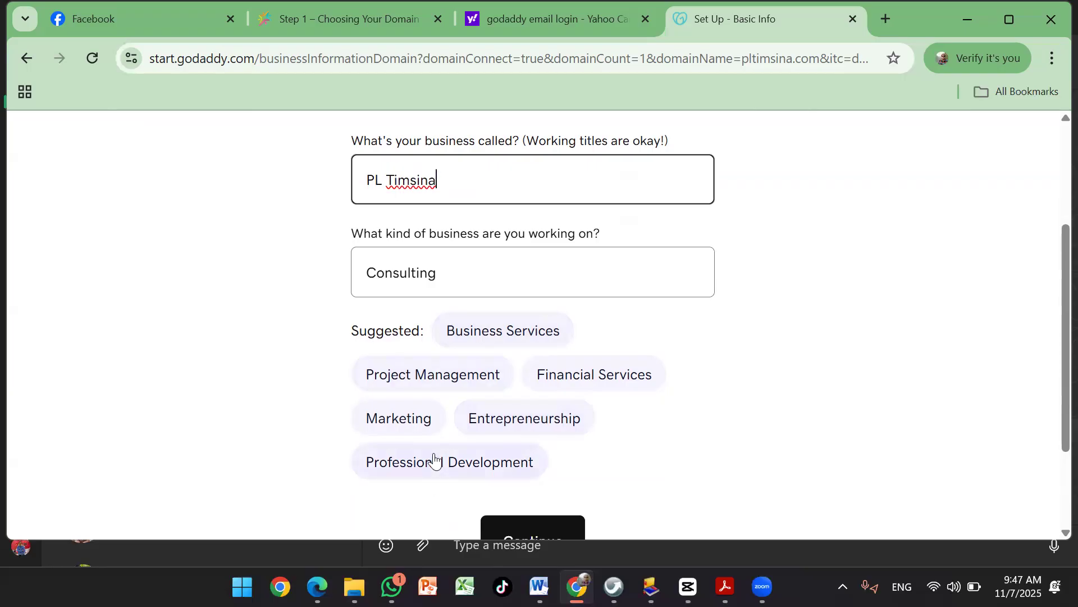
{"action": "scroll", "coordinate": [434, 460], "scroll_direction": "up", "scroll_amount": 2}
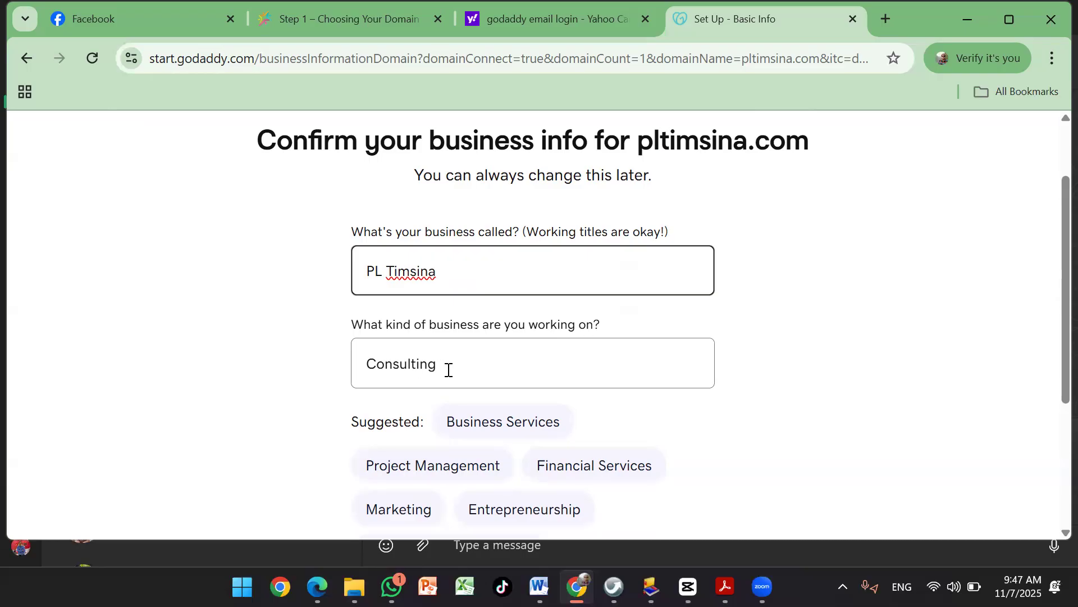
{"action": "scroll", "coordinate": [448, 370], "scroll_direction": "down", "scroll_amount": 1}
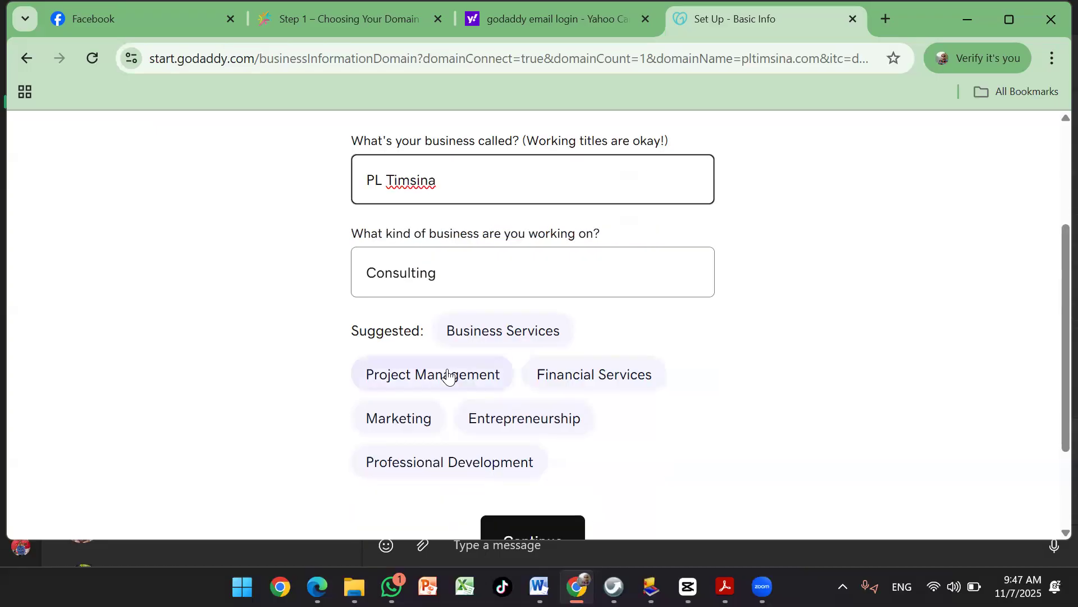
{"action": "scroll", "coordinate": [474, 332], "scroll_direction": "up", "scroll_amount": 1}
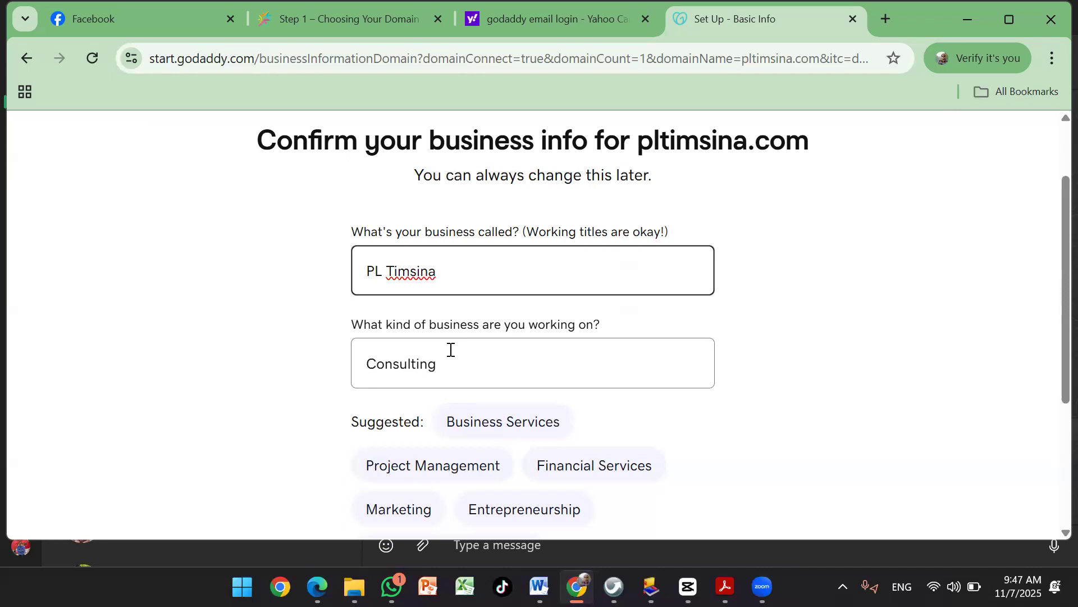
{"action": "scroll", "coordinate": [460, 371], "scroll_direction": "down", "scroll_amount": 1}
{"action": "scroll", "coordinate": [460, 374], "scroll_direction": "down", "scroll_amount": 1}
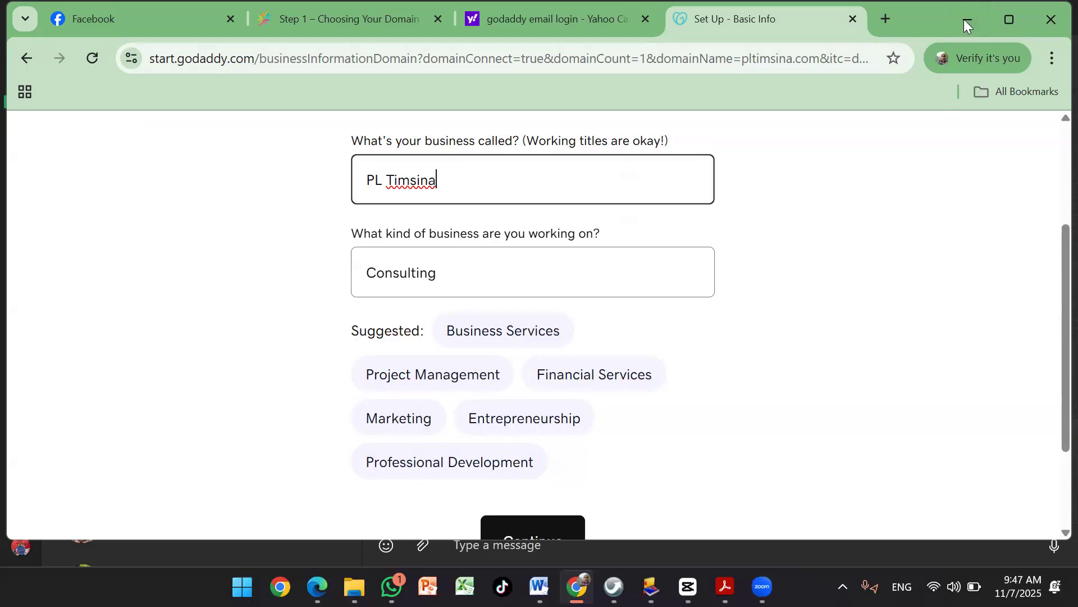
{"action": "scroll", "coordinate": [595, 232], "scroll_direction": "up", "scroll_amount": 3}
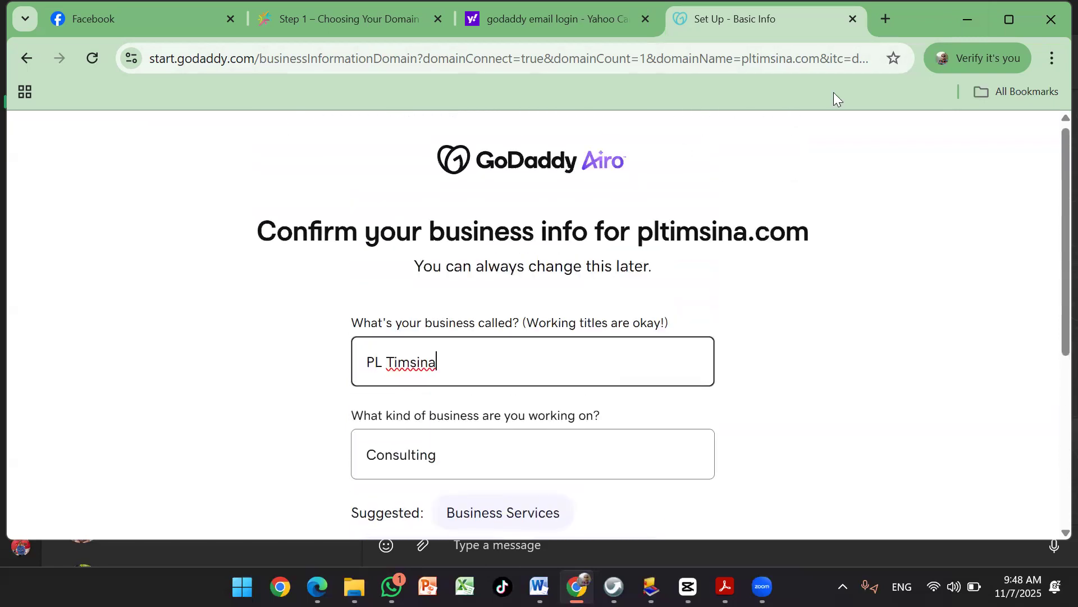
Minimize the Chrome, WhatsApp and Edge windows to clear the desktop.
{"action": "left_click", "coordinate": [971, 22]}
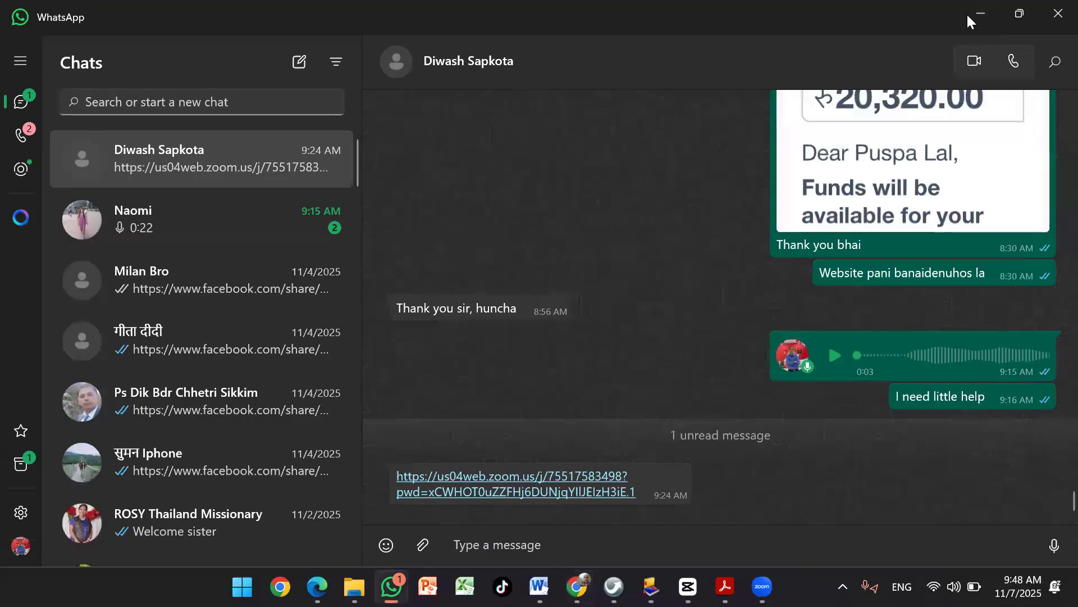
{"action": "left_click", "coordinate": [982, 16]}
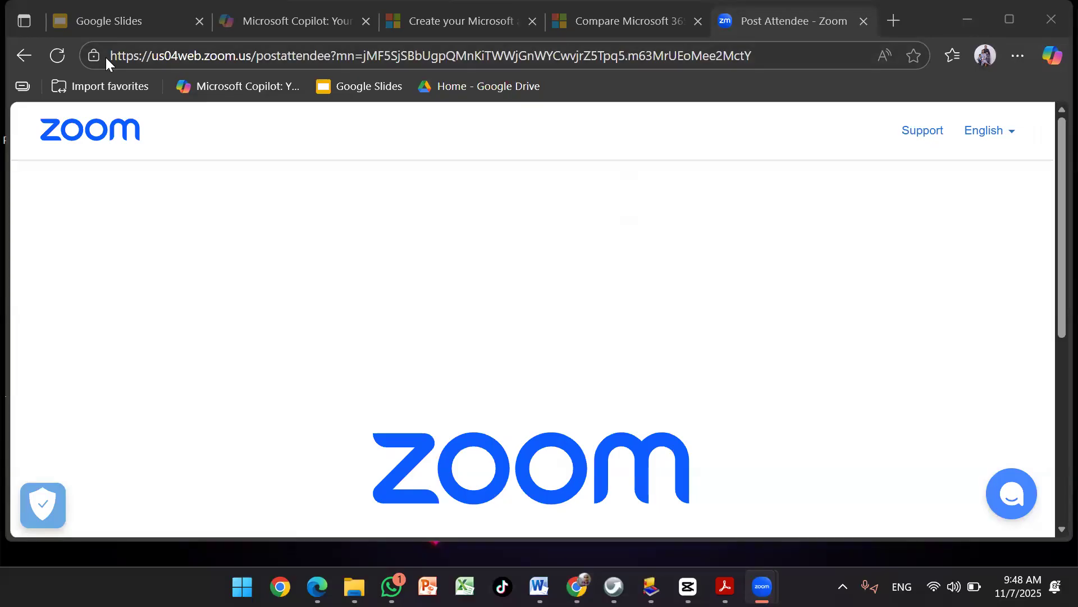
{"action": "left_click", "coordinate": [975, 19]}
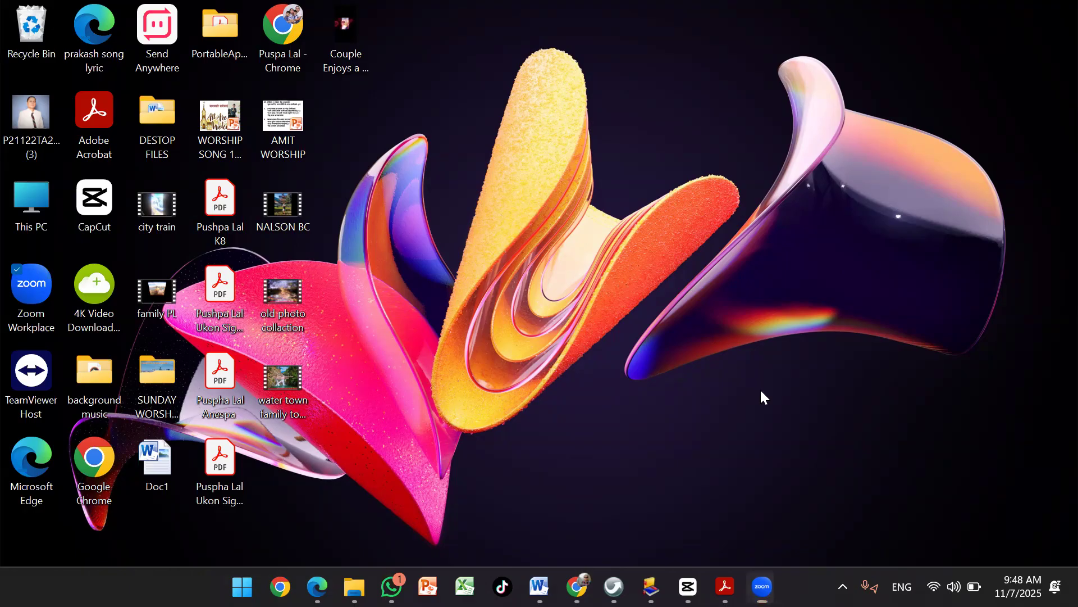
Switch back to Chrome and set the kind of business to the suggested Marketing category.
{"action": "left_click", "coordinate": [577, 587]}
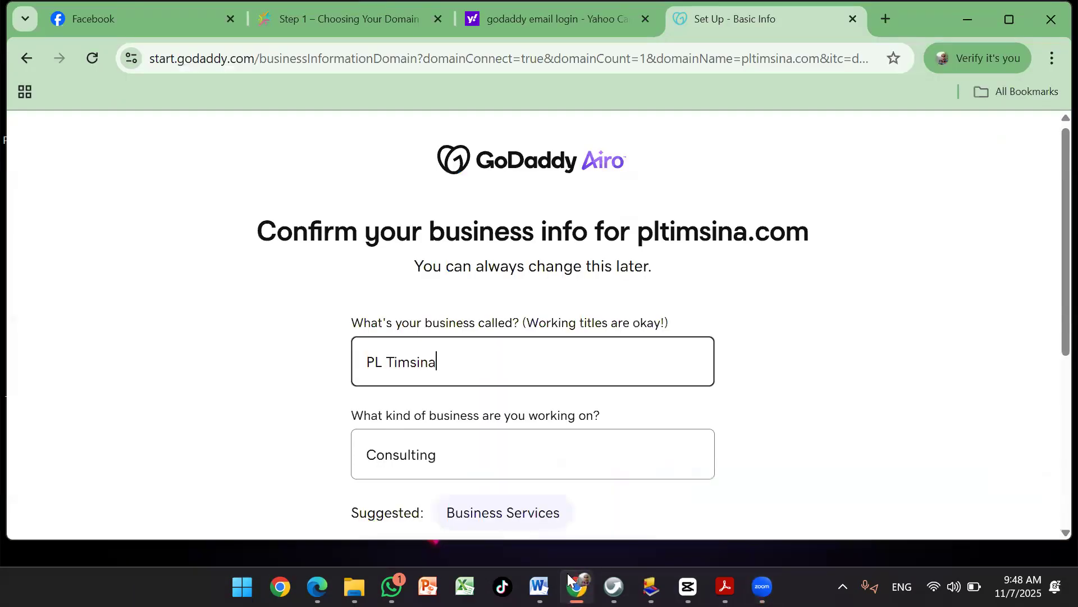
{"action": "scroll", "coordinate": [439, 463], "scroll_direction": "down", "scroll_amount": 3}
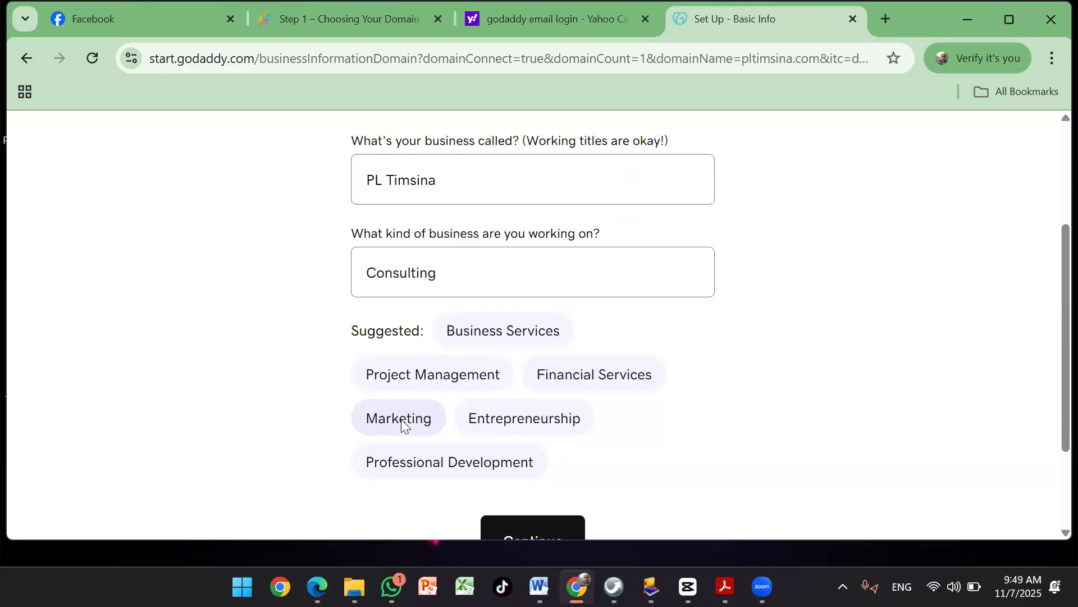
{"action": "left_click", "coordinate": [401, 422]}
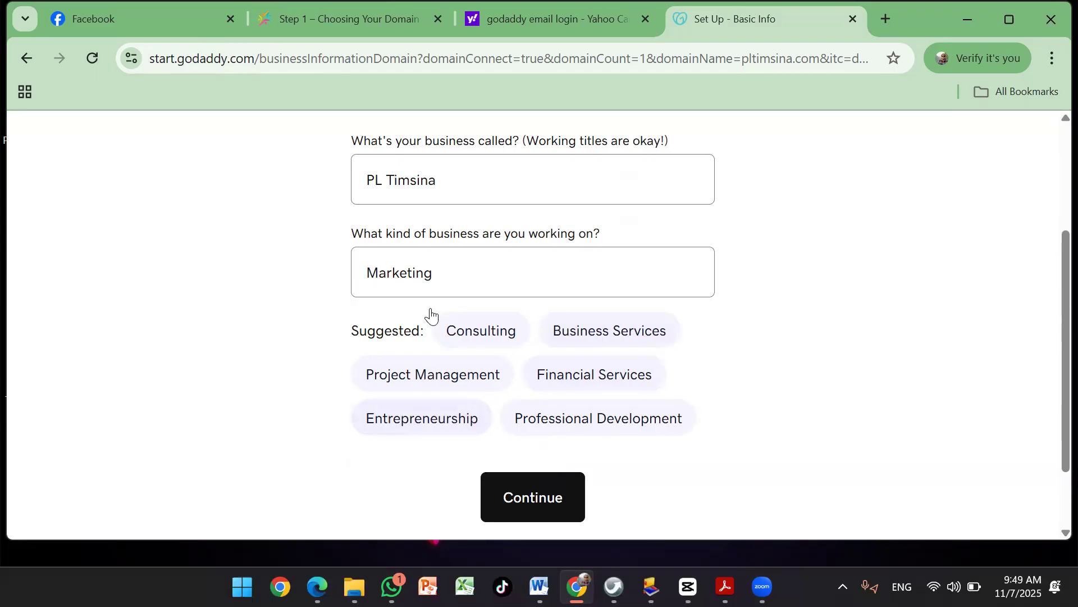
Open the "Step 1 – Choosing Your Domain Name" lesson and play its video on business names, skipping ahead.
{"action": "left_click", "coordinate": [342, 23]}
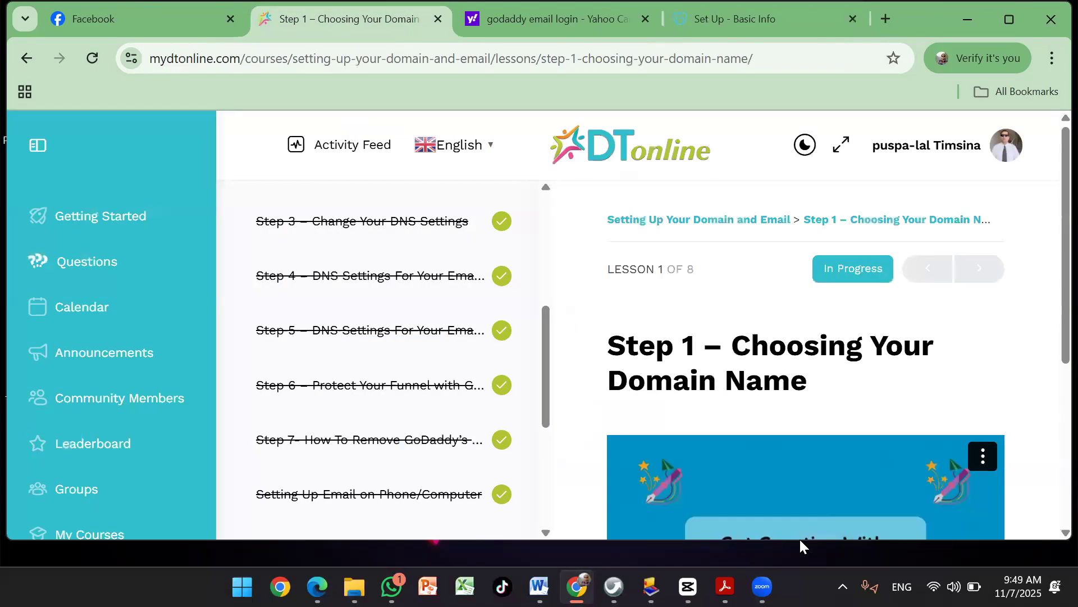
{"action": "scroll", "coordinate": [691, 394], "scroll_direction": "down", "scroll_amount": 3}
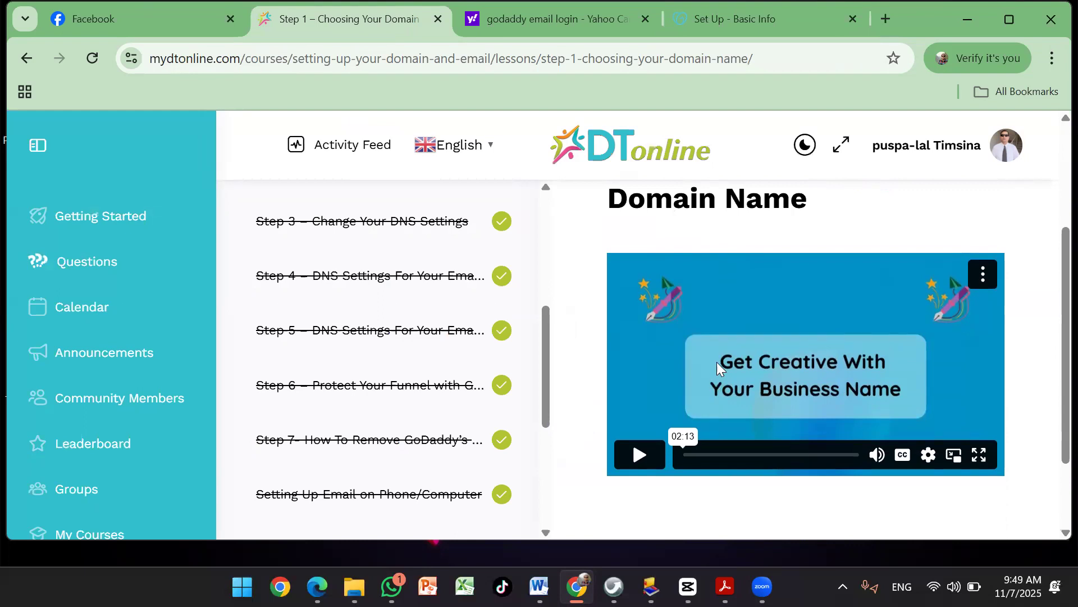
{"action": "scroll", "coordinate": [717, 362], "scroll_direction": "down", "scroll_amount": 2}
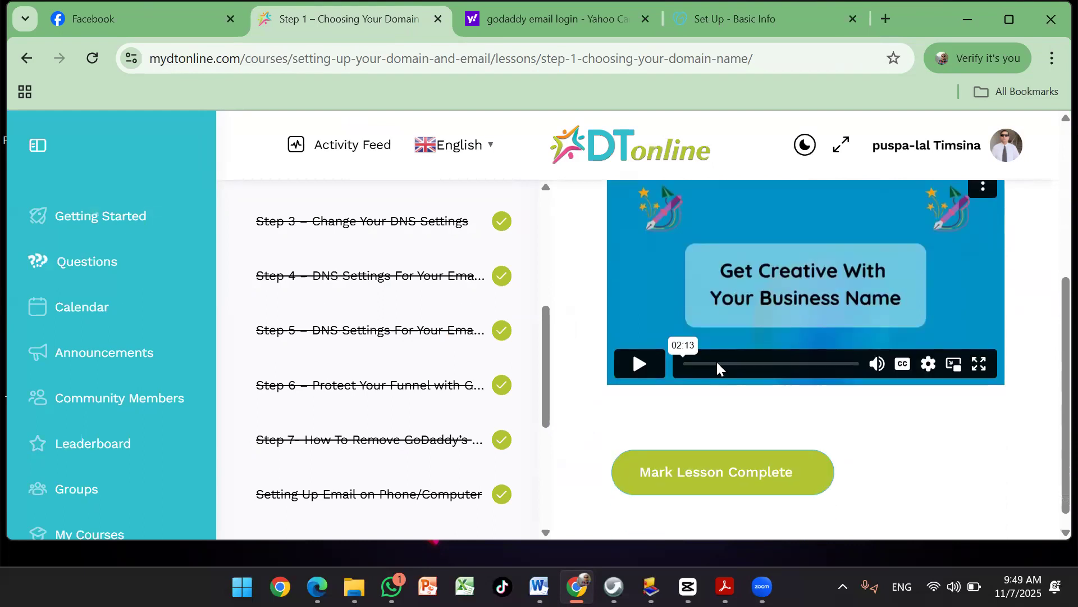
{"action": "left_click", "coordinate": [636, 367]}
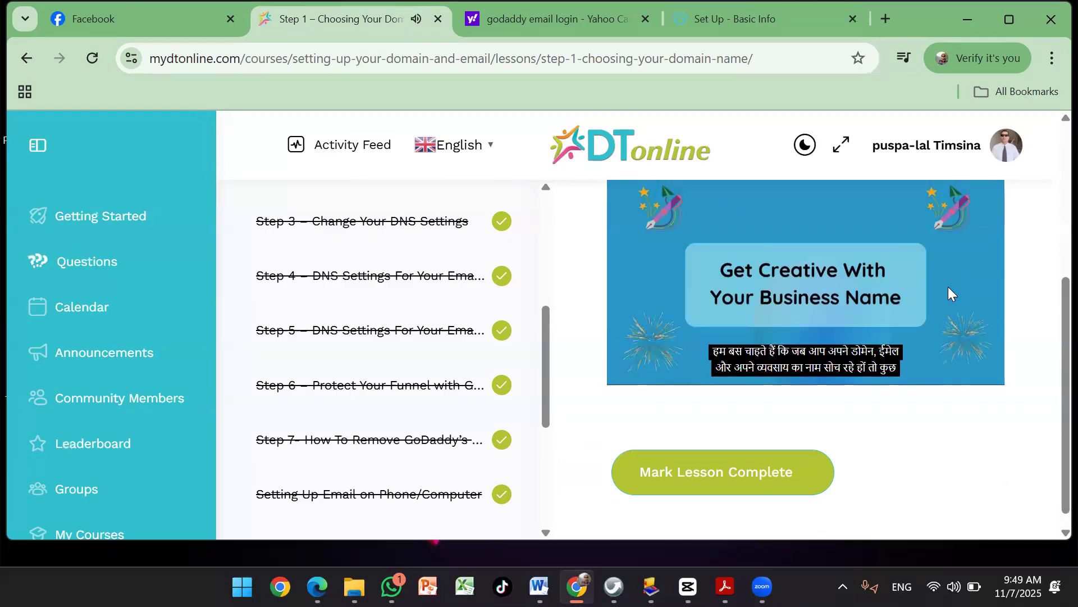
{"action": "mouse_move", "coordinate": [956, 330]}
{"action": "key", "text": "Right"}
{"action": "key", "text": "Right"}
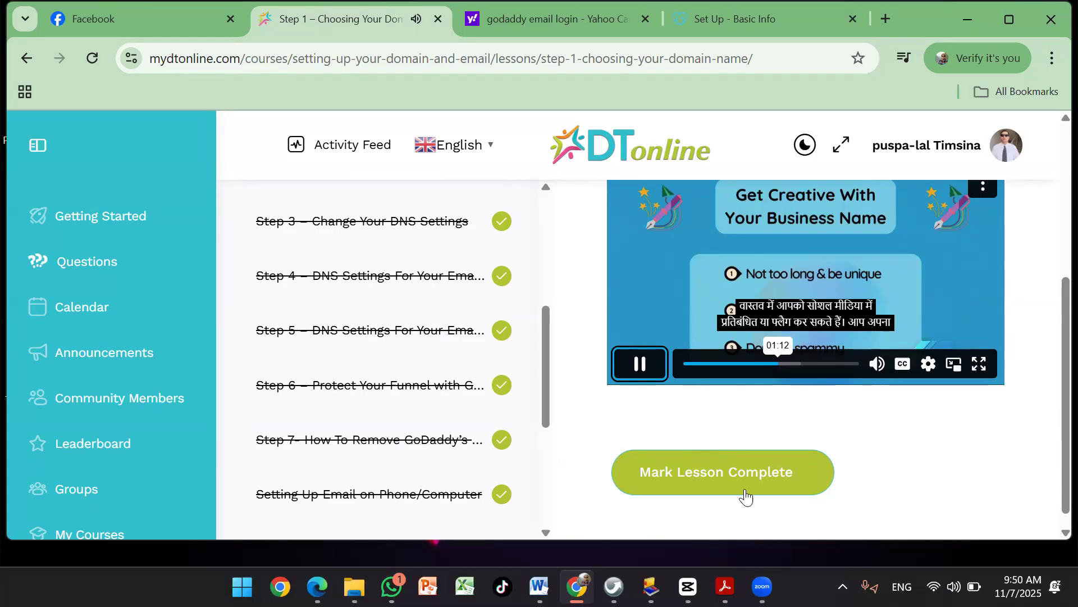
Go through the lesson video's business naming tips with pauses, stopping playback at 01:54.
{"action": "left_click", "coordinate": [641, 365]}
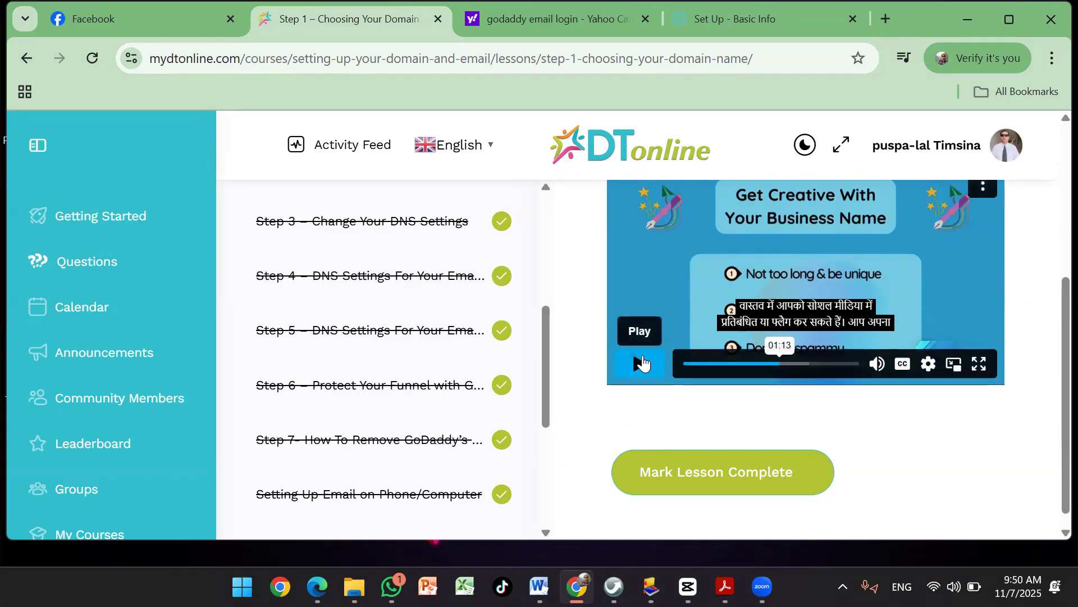
{"action": "left_click", "coordinate": [640, 362]}
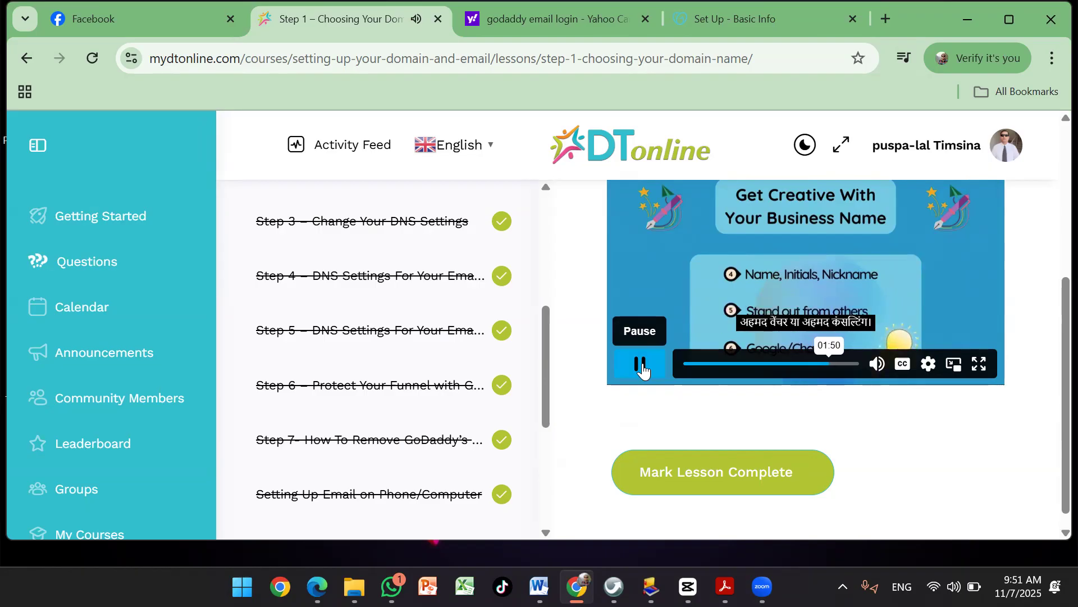
{"action": "left_click", "coordinate": [641, 367]}
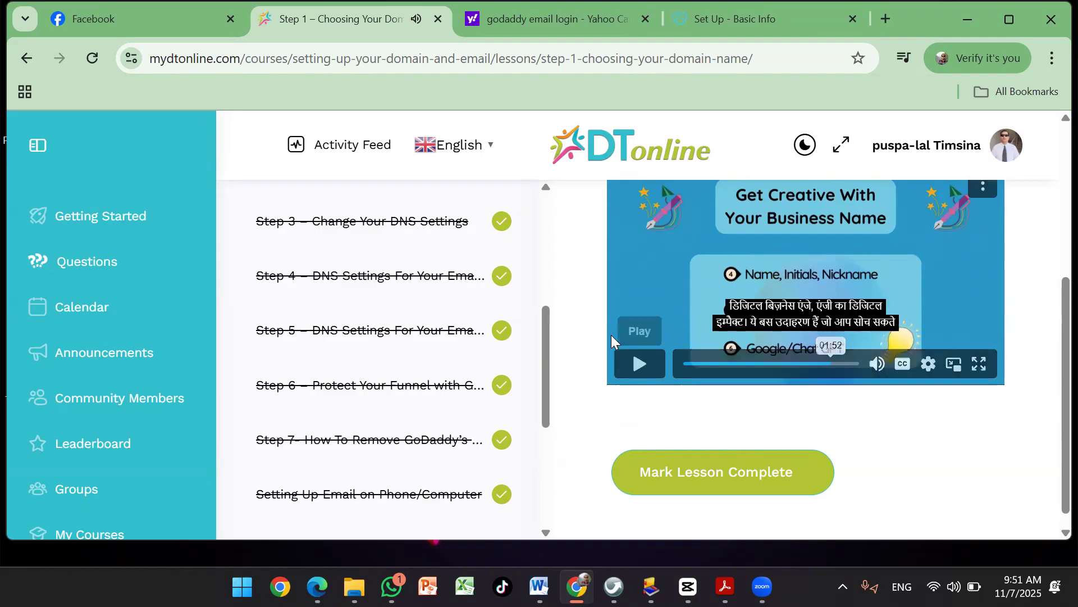
{"action": "left_click", "coordinate": [637, 365]}
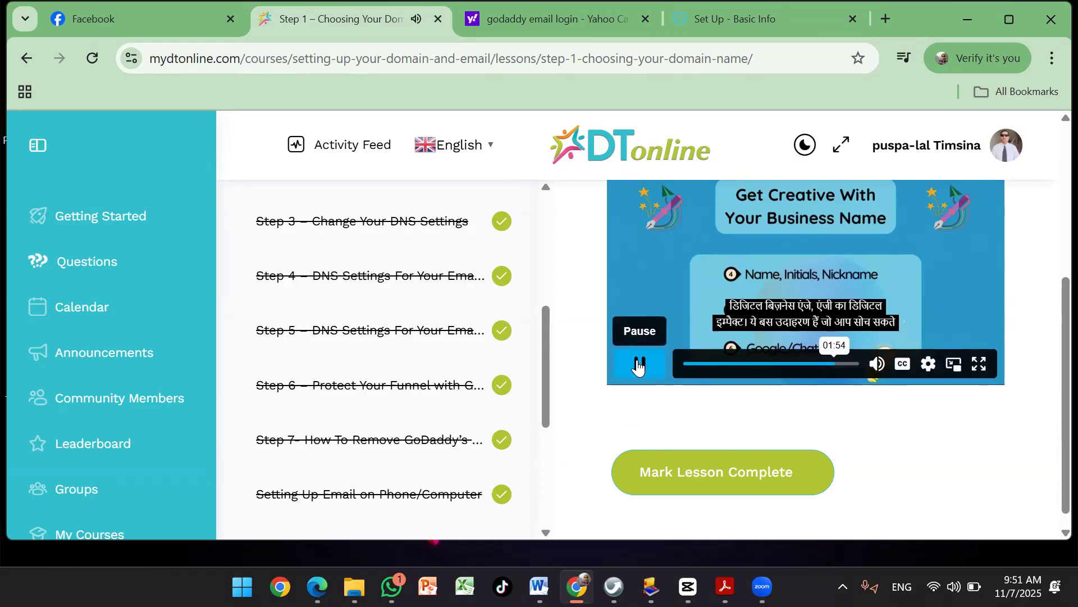
{"action": "left_click", "coordinate": [638, 365]}
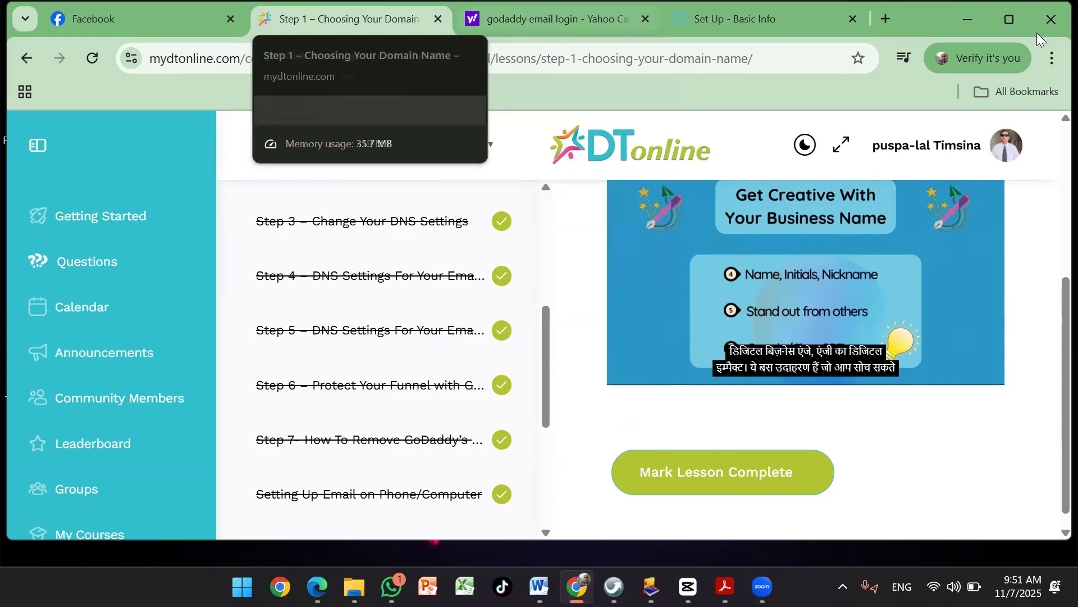
Check the "godaddy email login" search results and return to the domain's business info form.
{"action": "left_click", "coordinate": [548, 24]}
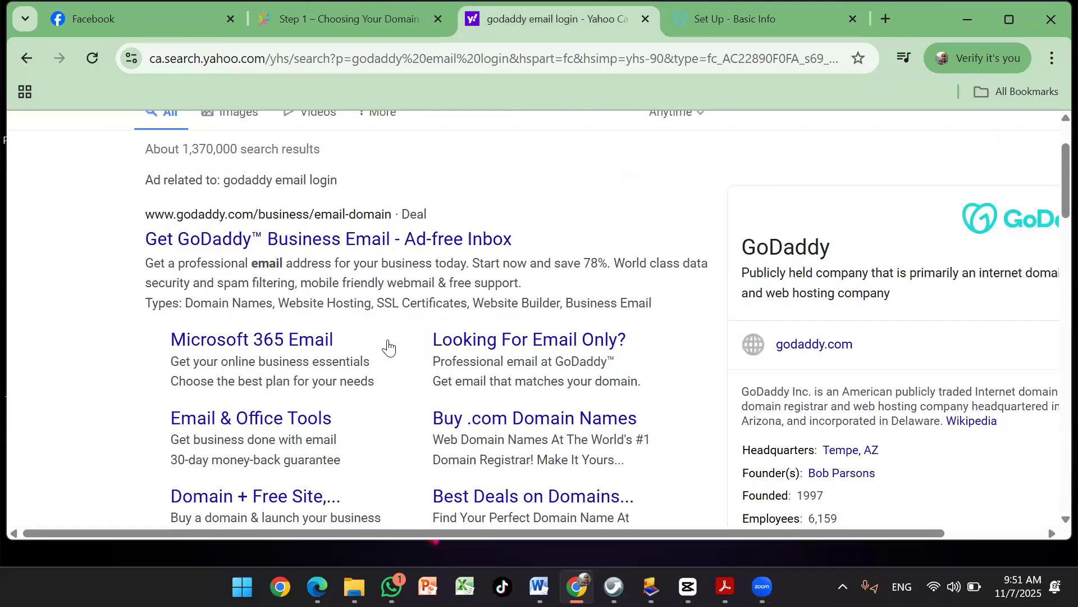
{"action": "scroll", "coordinate": [387, 345], "scroll_direction": "up", "scroll_amount": 2}
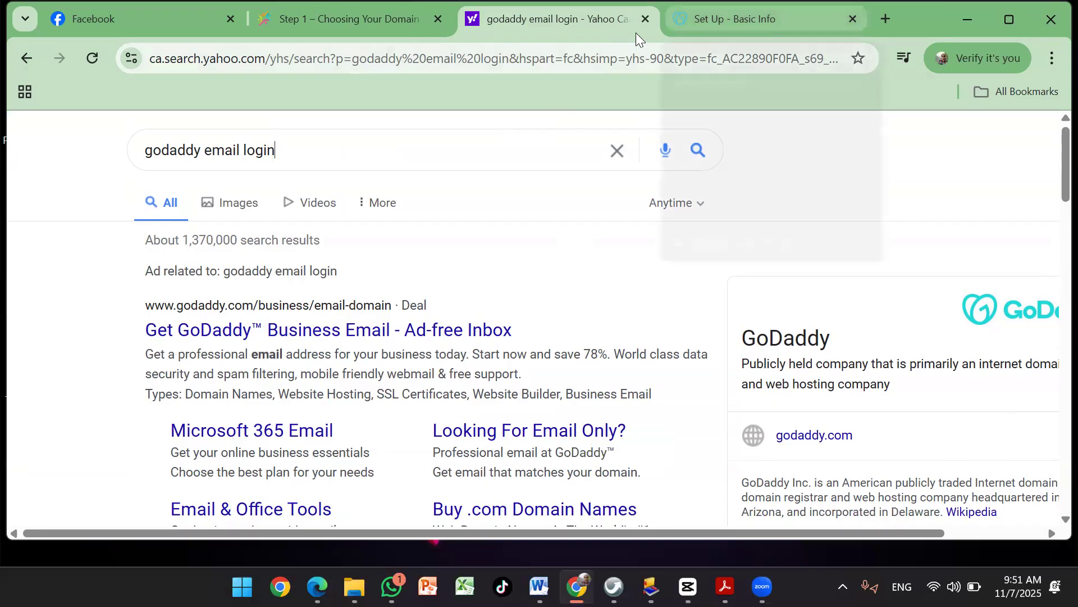
{"action": "left_click", "coordinate": [724, 20]}
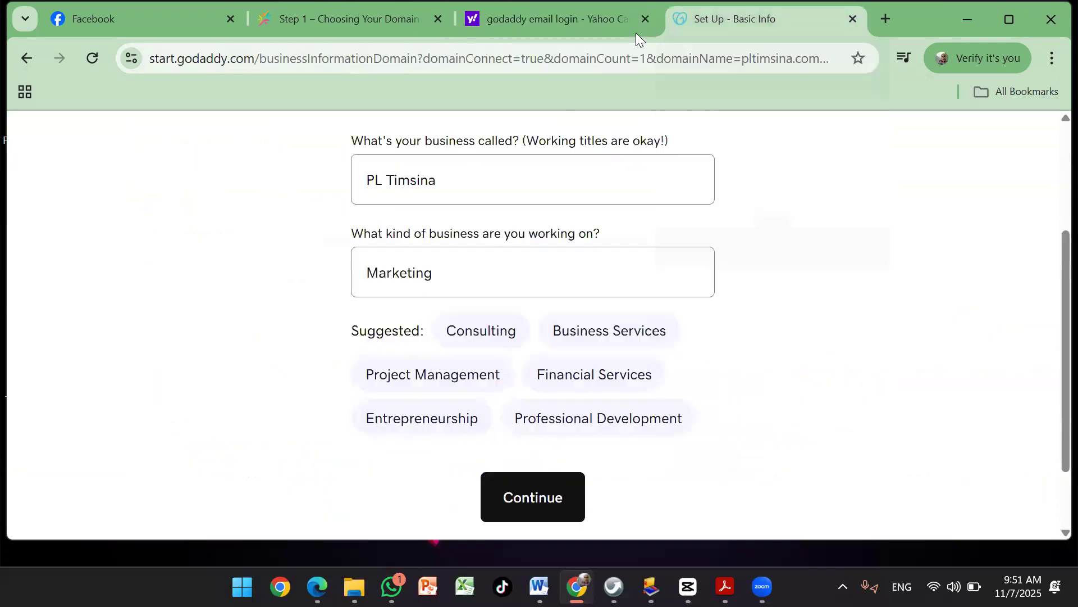
Change the kind of business to the suggested Consulting category and continue the setup.
{"action": "left_click", "coordinate": [480, 336]}
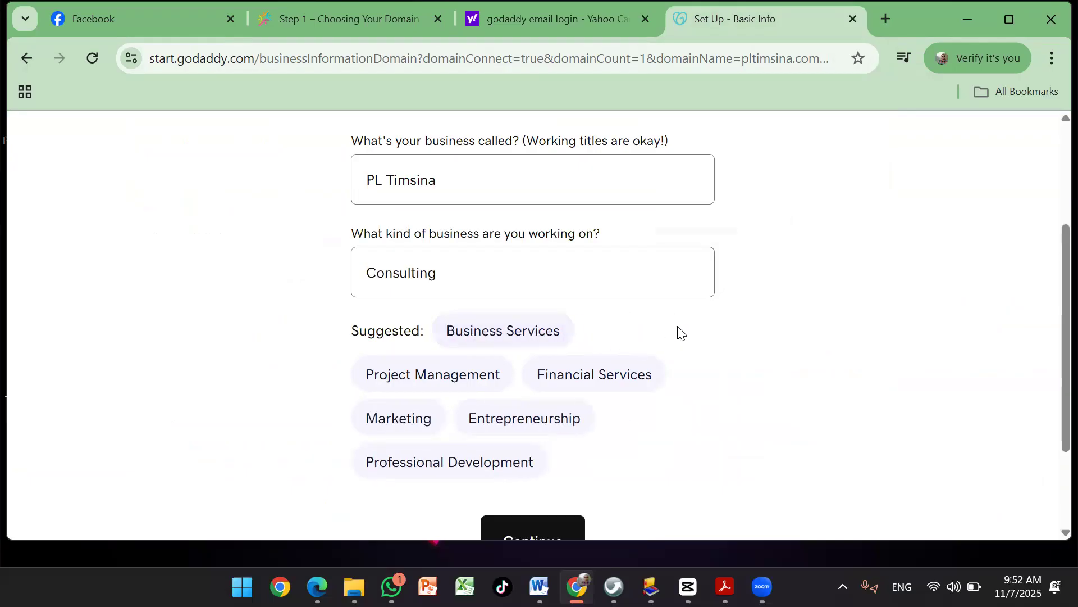
{"action": "scroll", "coordinate": [678, 332], "scroll_direction": "down", "scroll_amount": 3}
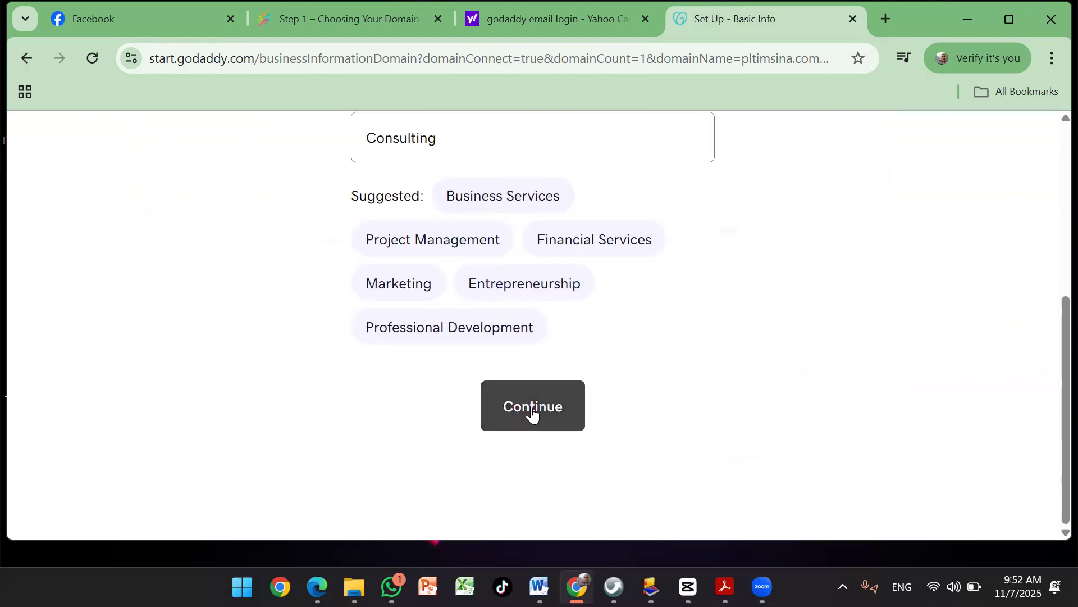
{"action": "left_click", "coordinate": [532, 413]}
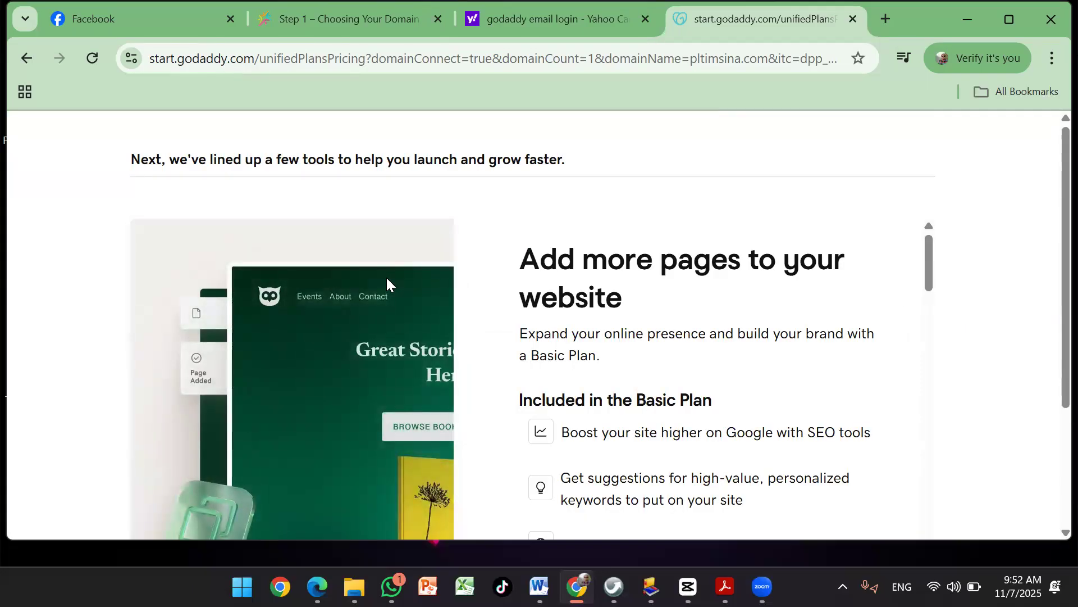
Review the Basic Plan website offer with its yearly and monthly billing, and decline it for now.
{"action": "scroll", "coordinate": [749, 264], "scroll_direction": "down", "scroll_amount": 5}
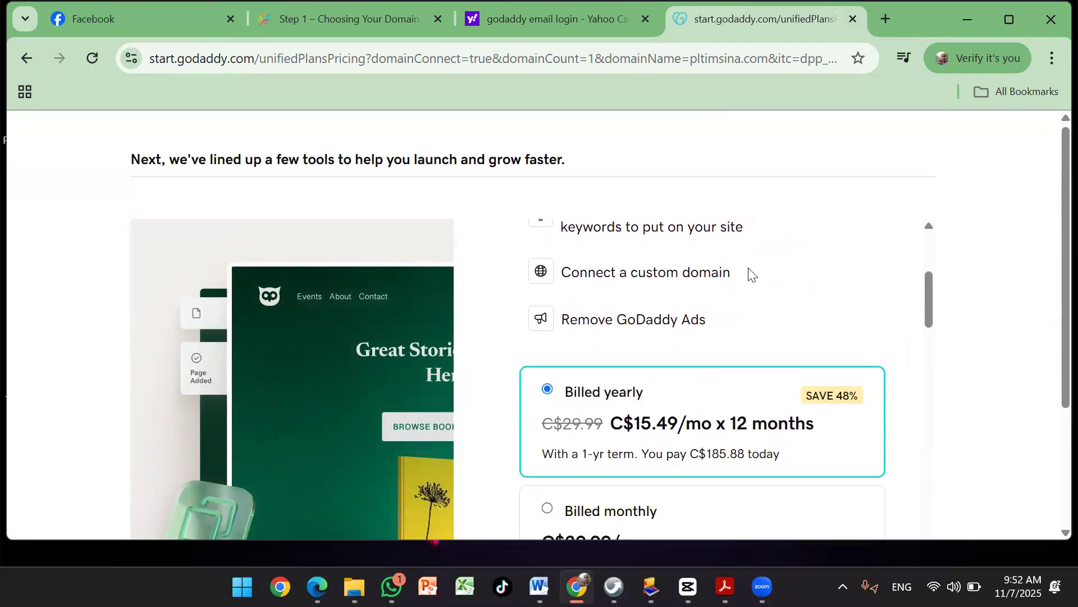
{"action": "scroll", "coordinate": [750, 275], "scroll_direction": "down", "scroll_amount": 2}
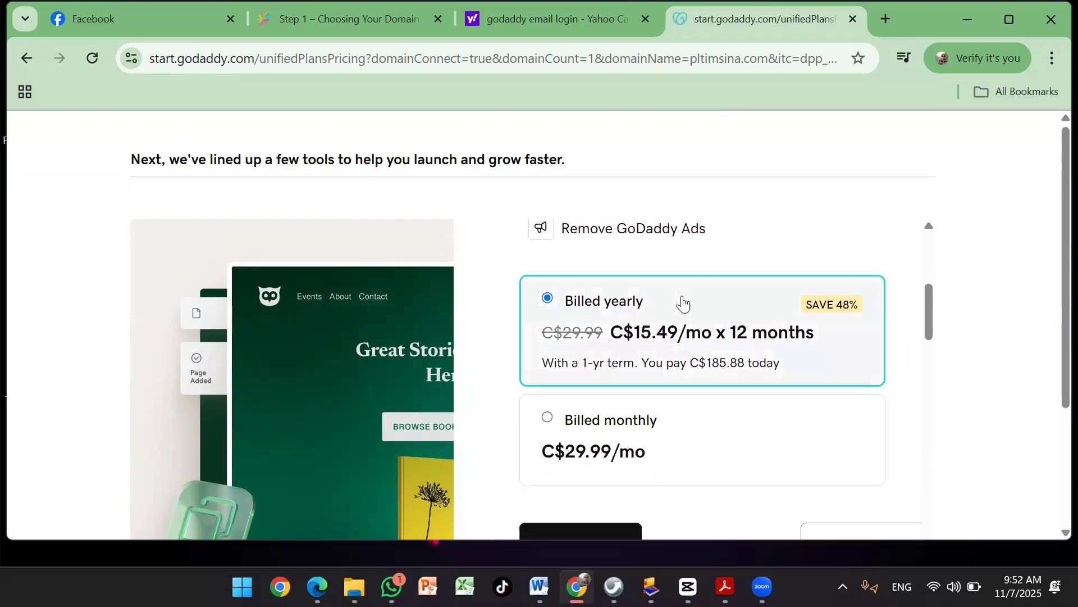
{"action": "scroll", "coordinate": [697, 303], "scroll_direction": "down", "scroll_amount": 3}
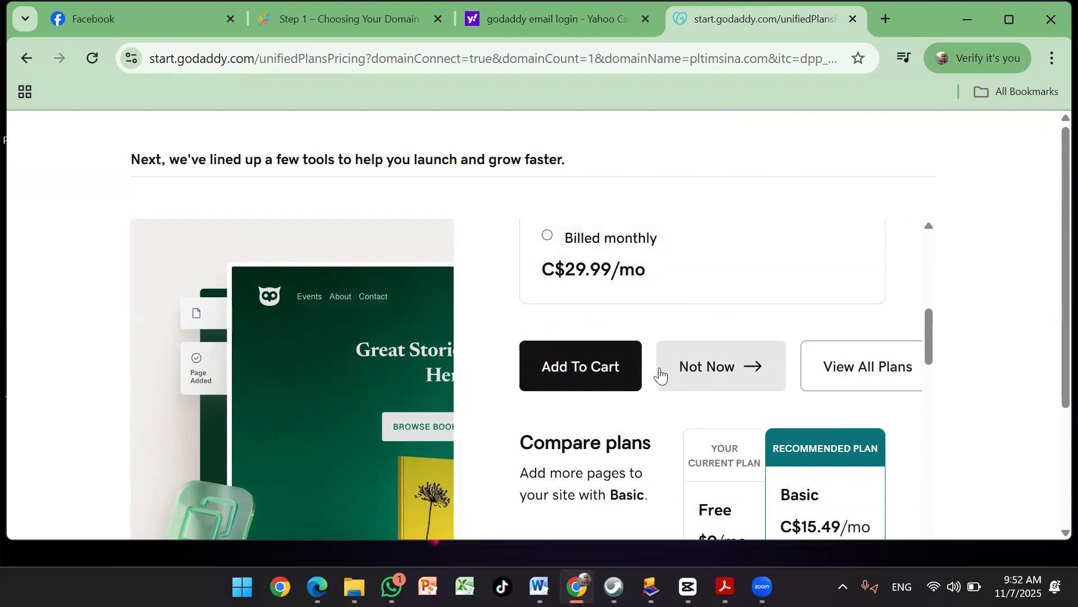
{"action": "left_click", "coordinate": [705, 364]}
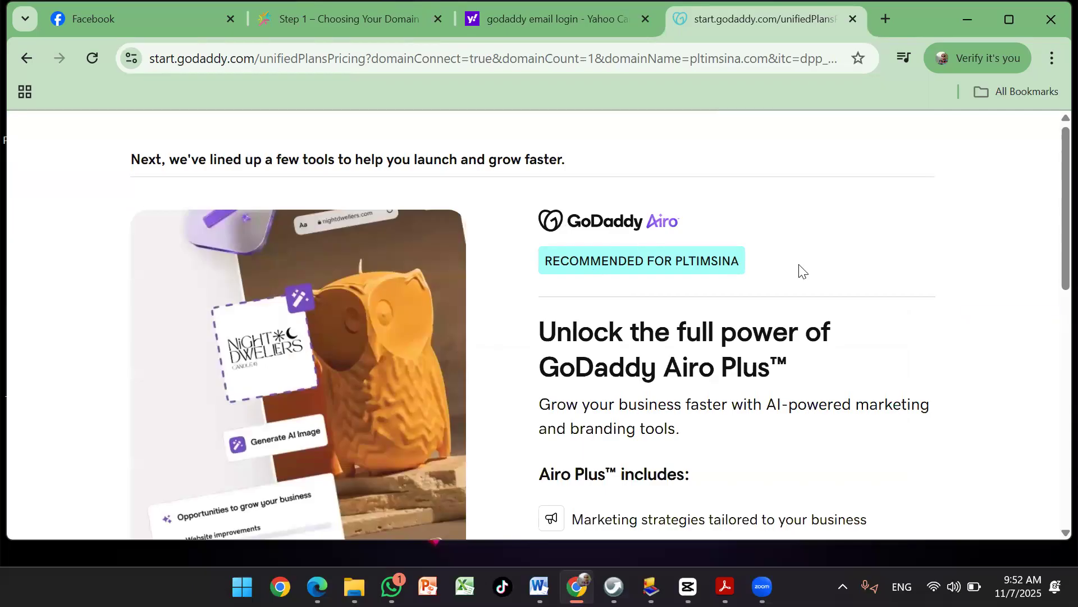
Review the GoDaddy Airo Plus features and subscription options, and skip the offer without adding it to the cart.
{"action": "scroll", "coordinate": [823, 272], "scroll_direction": "down", "scroll_amount": 2}
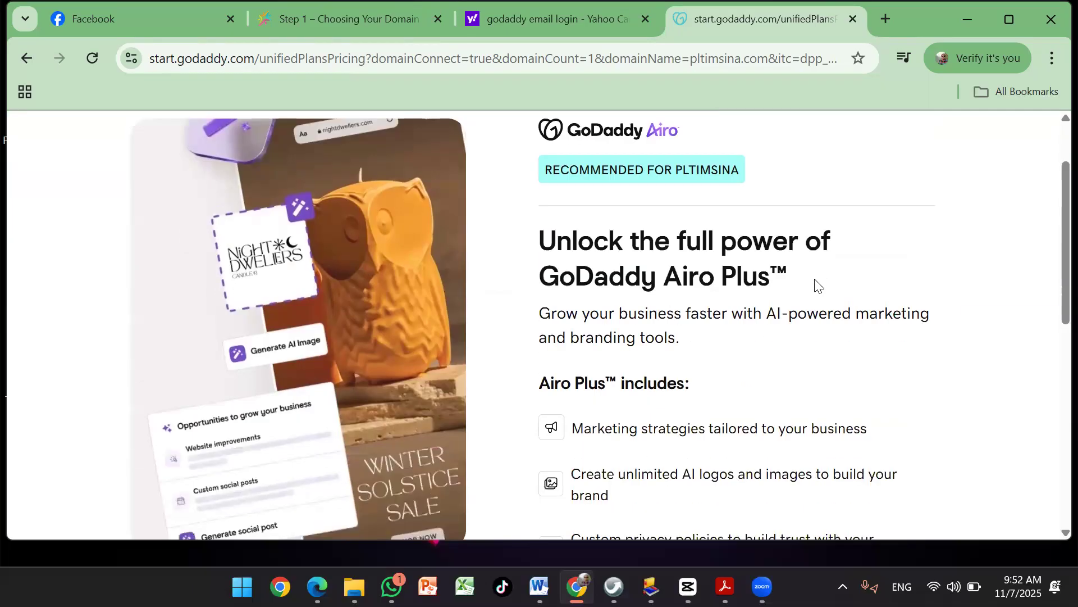
{"action": "scroll", "coordinate": [815, 280], "scroll_direction": "down", "scroll_amount": 6}
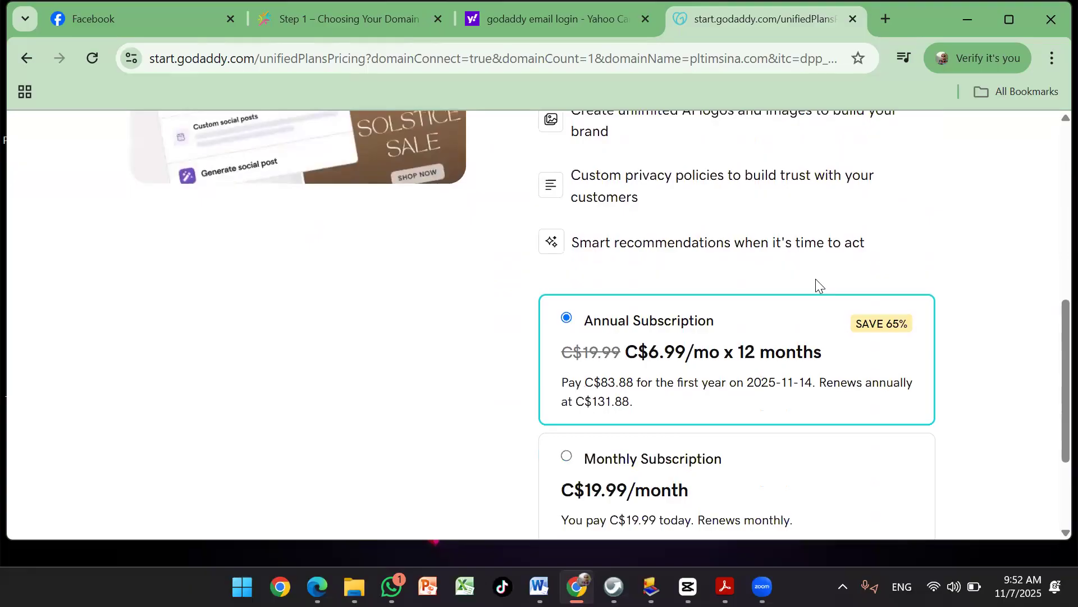
{"action": "scroll", "coordinate": [815, 285], "scroll_direction": "down", "scroll_amount": 2}
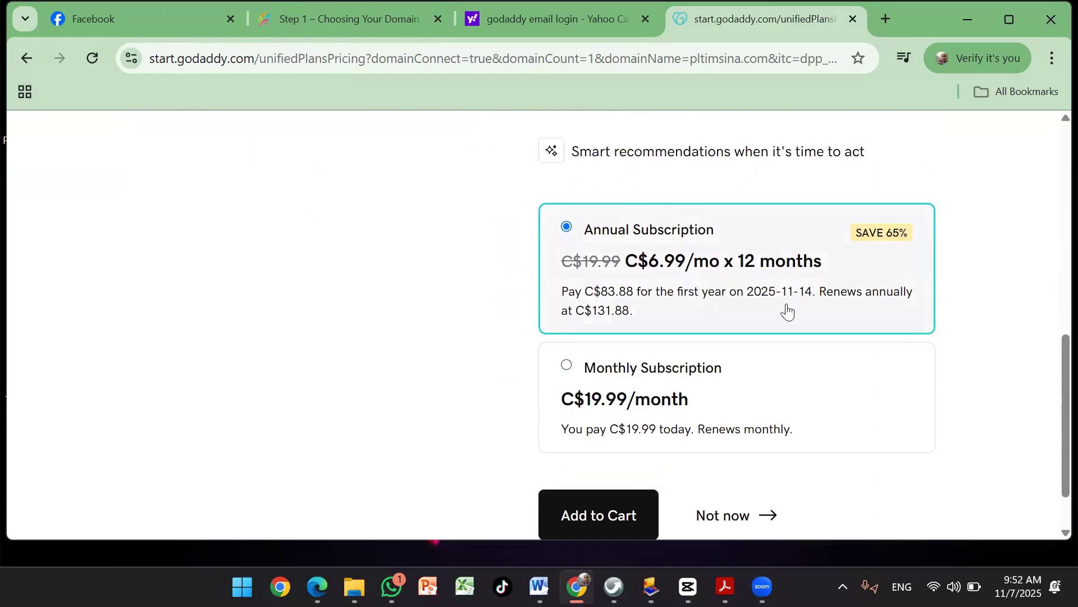
{"action": "scroll", "coordinate": [785, 310], "scroll_direction": "down", "scroll_amount": 1}
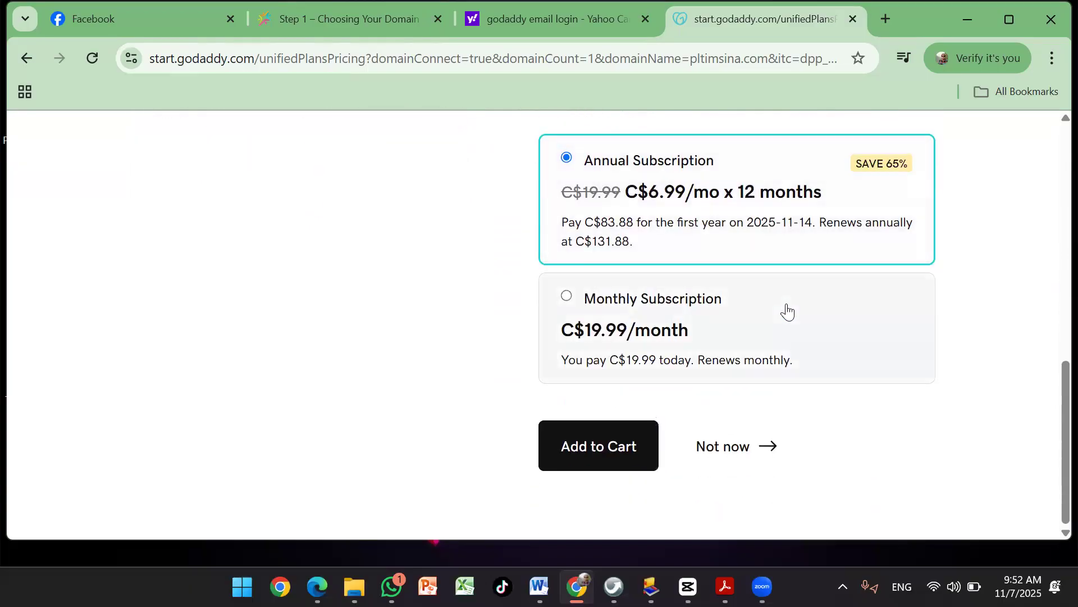
{"action": "left_click", "coordinate": [718, 450]}
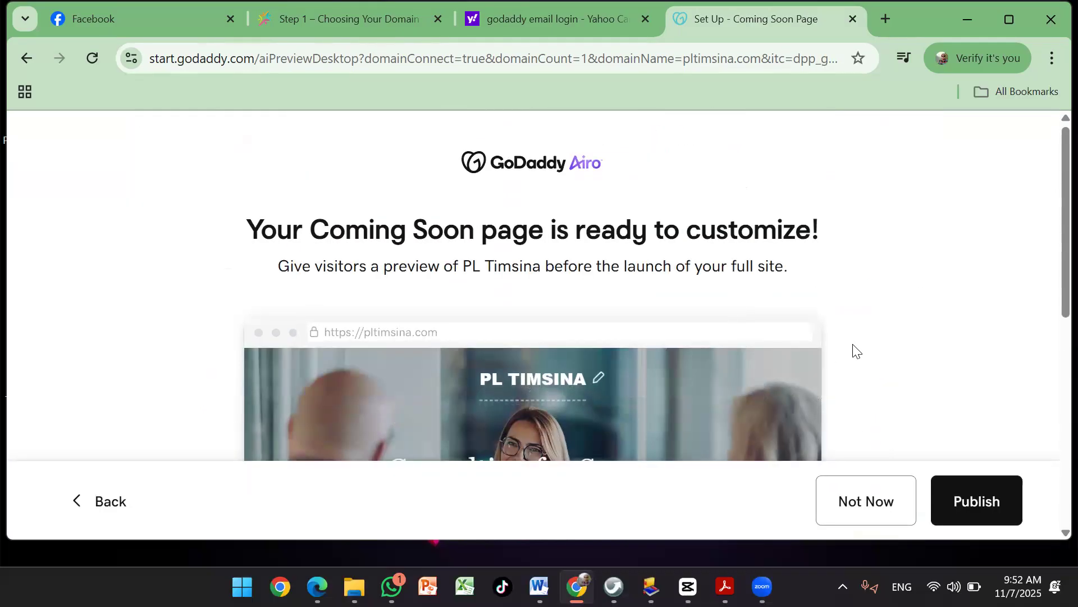
Publish the generated "Consulting for Success" Coming Soon page to the domain, check its preview, and continue to the dashboard.
{"action": "scroll", "coordinate": [854, 351], "scroll_direction": "down", "scroll_amount": 3}
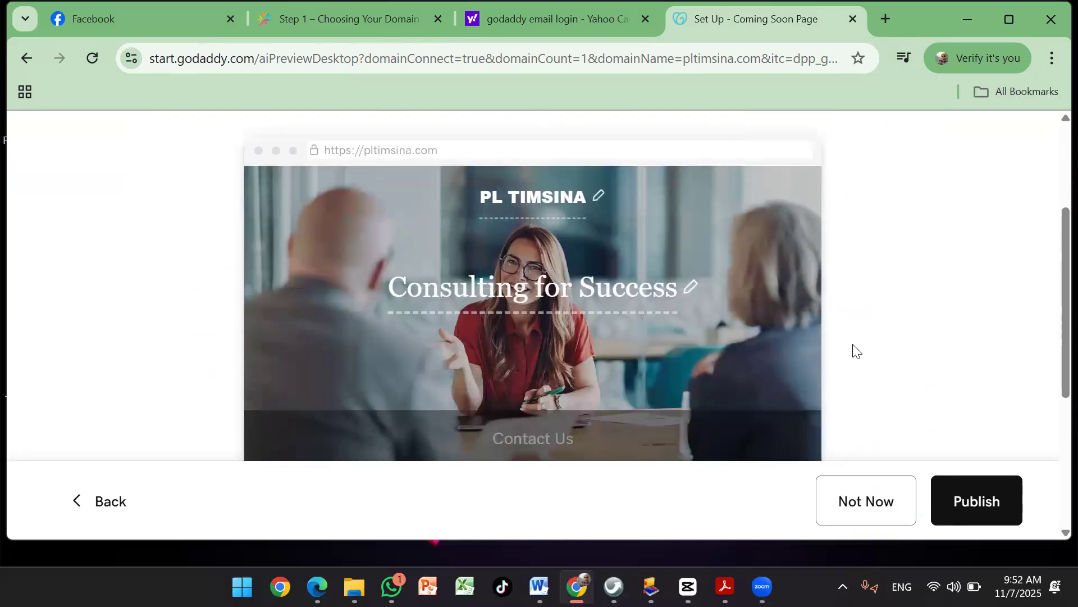
{"action": "left_click", "coordinate": [970, 508]}
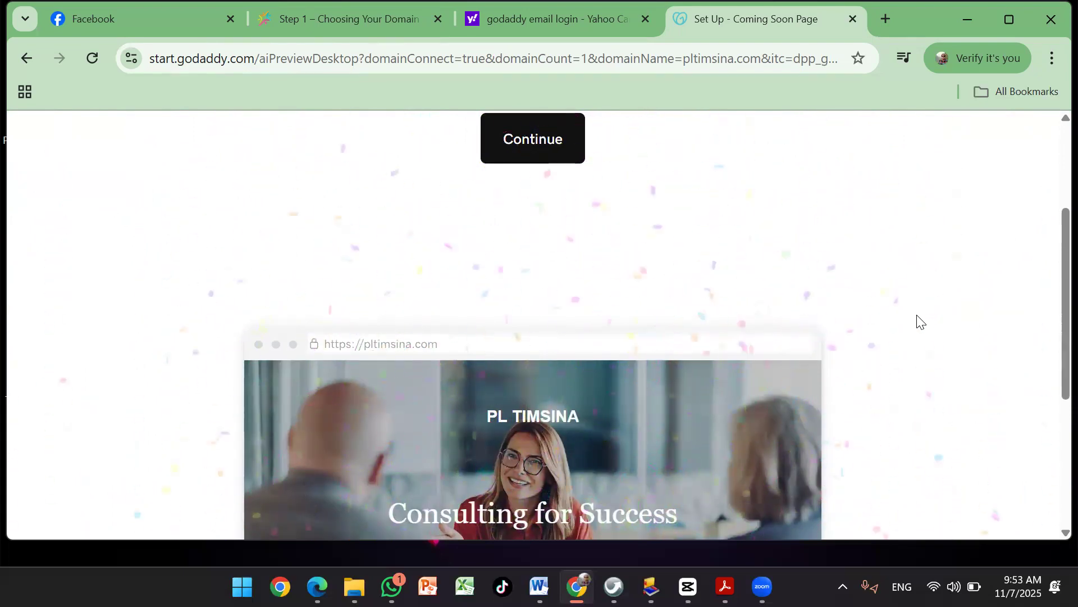
{"action": "scroll", "coordinate": [916, 318], "scroll_direction": "down", "scroll_amount": 5}
{"action": "scroll", "coordinate": [883, 367], "scroll_direction": "up", "scroll_amount": 2}
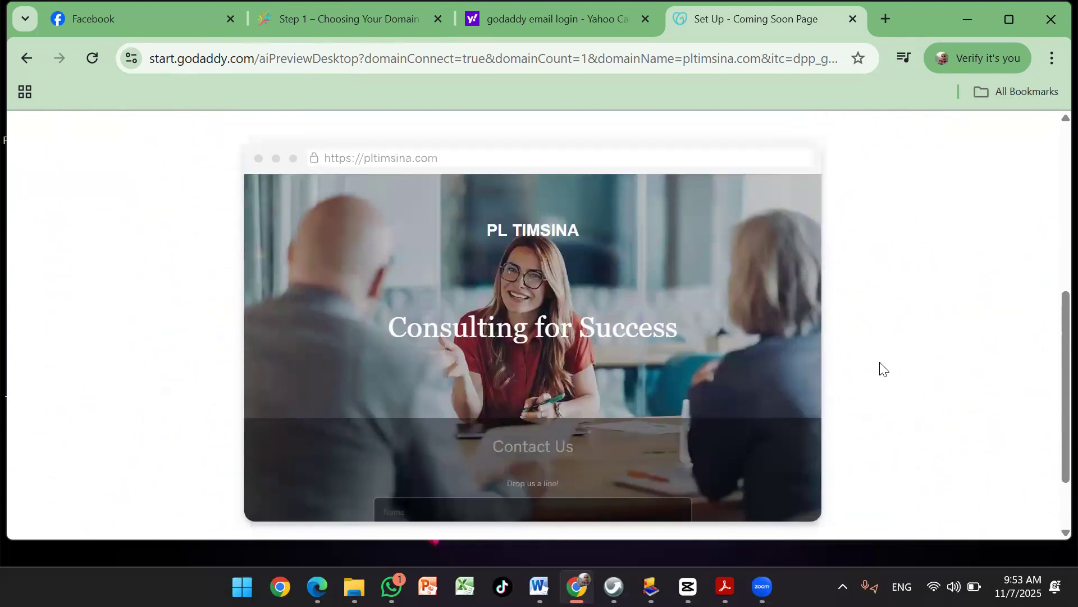
{"action": "scroll", "coordinate": [727, 429], "scroll_direction": "up", "scroll_amount": 5}
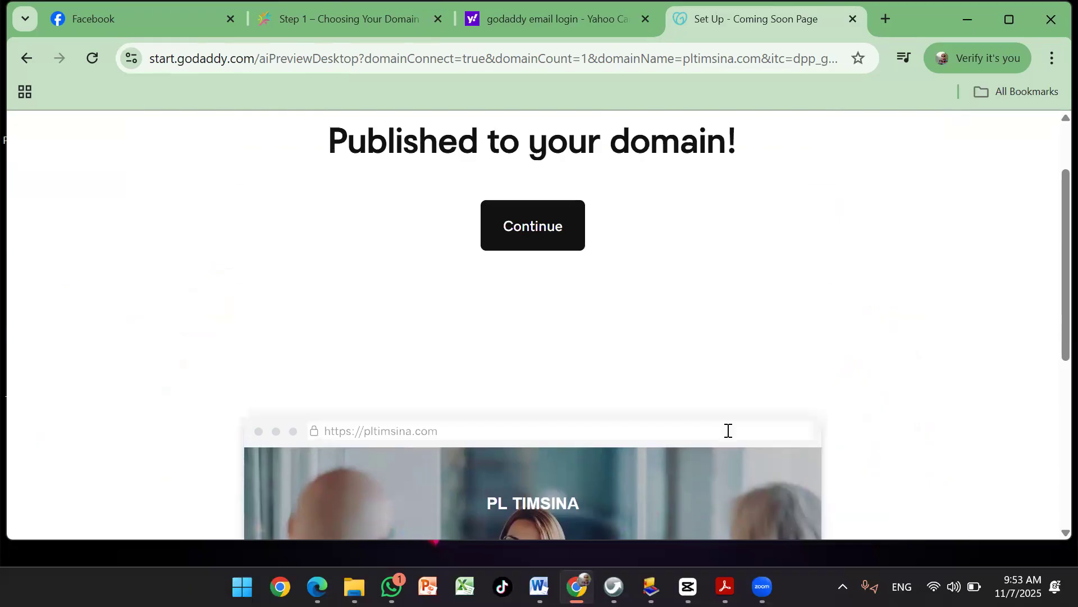
{"action": "left_click", "coordinate": [529, 235]}
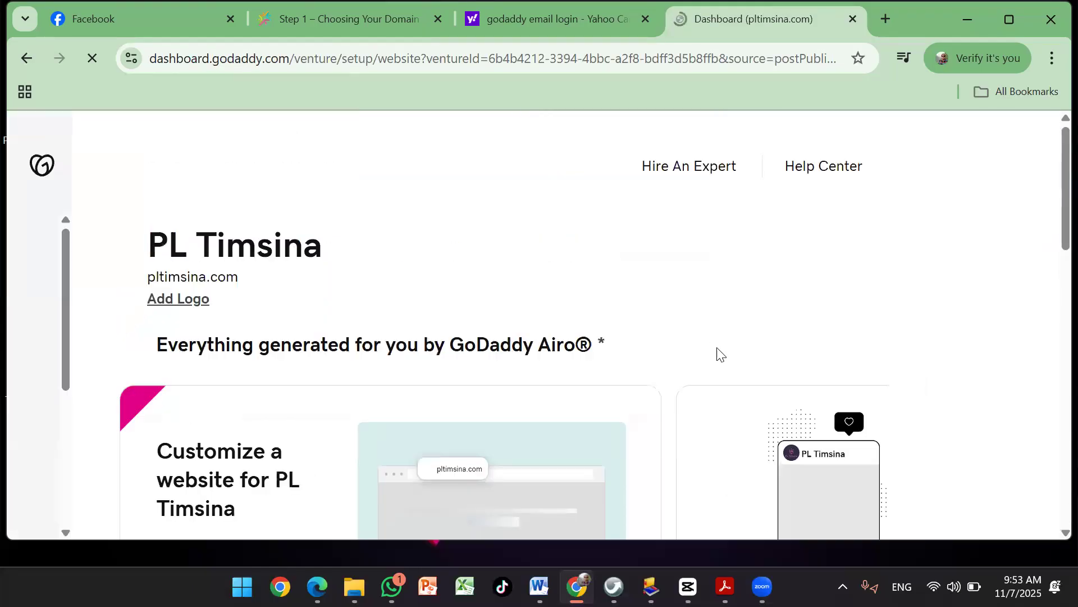
Look over the Airo made-for-you site in the corporate style and close the style chooser without picking one.
{"action": "scroll", "coordinate": [720, 362], "scroll_direction": "down", "scroll_amount": 2}
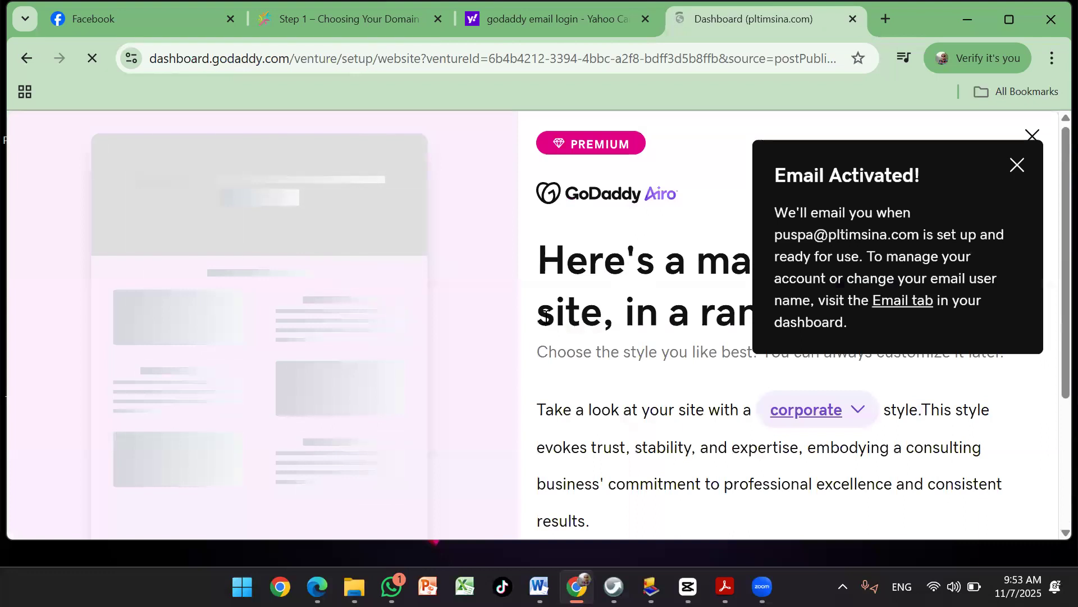
{"action": "scroll", "coordinate": [546, 317], "scroll_direction": "down", "scroll_amount": 3}
{"action": "scroll", "coordinate": [545, 327], "scroll_direction": "up", "scroll_amount": 3}
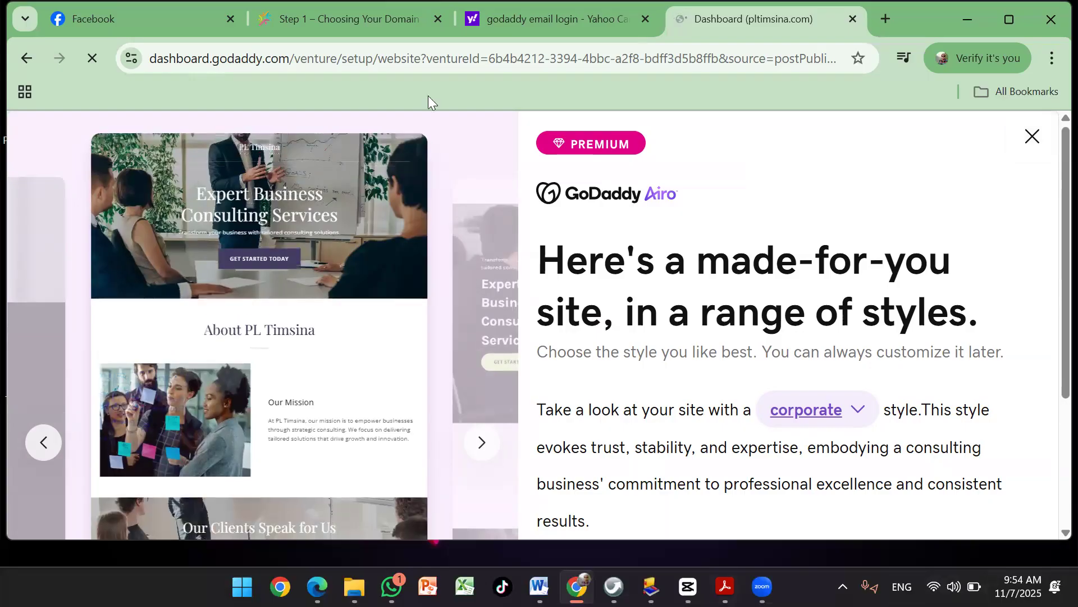
{"action": "left_click", "coordinate": [1033, 140]}
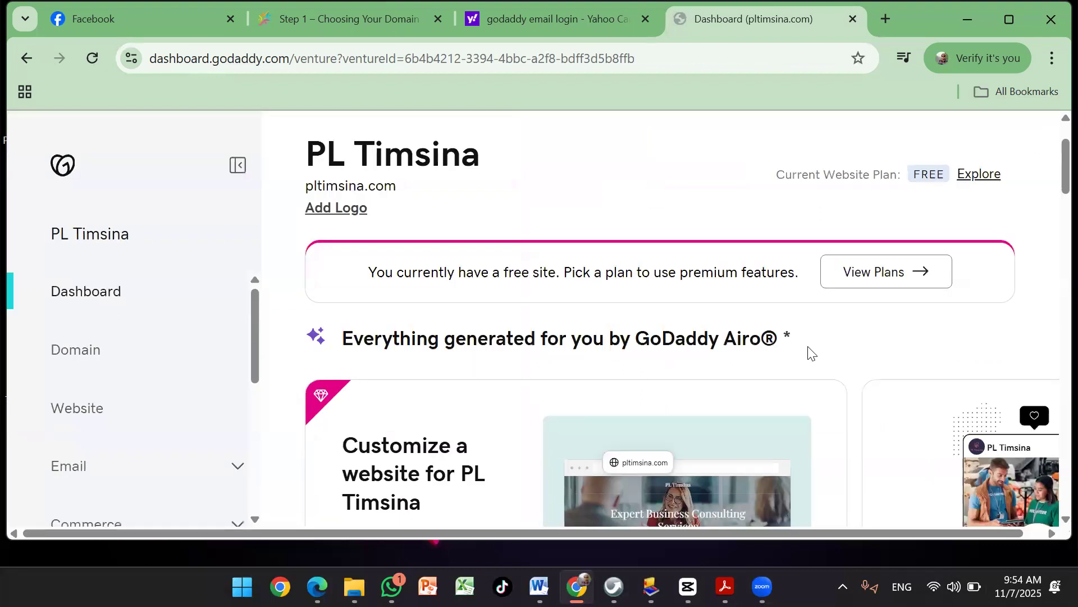
Look over the domain's dashboard and open the Overview page of its Email section.
{"action": "scroll", "coordinate": [809, 352], "scroll_direction": "down", "scroll_amount": 2}
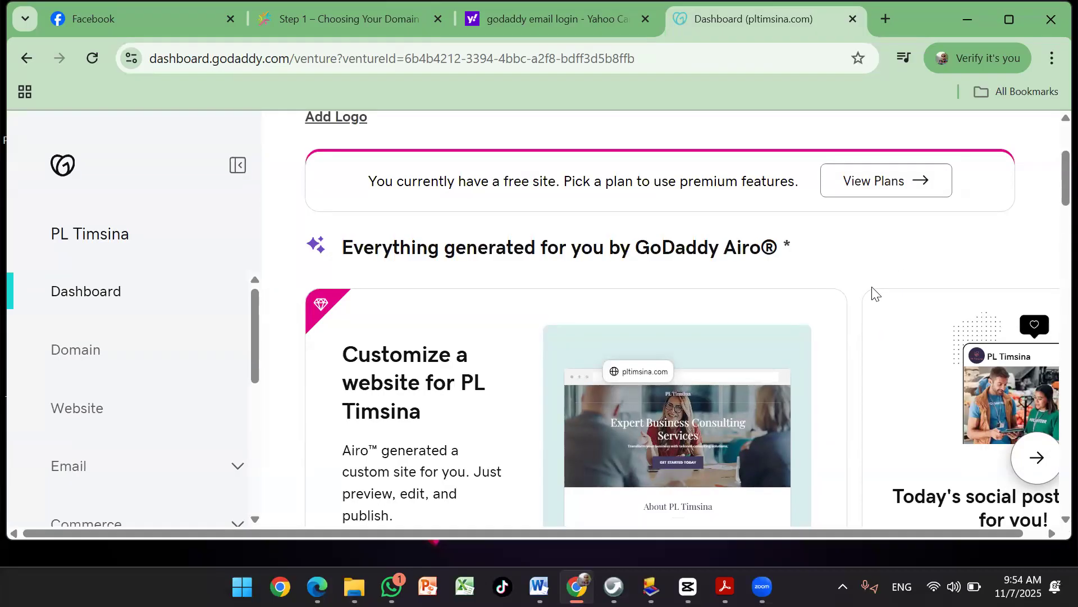
{"action": "scroll", "coordinate": [346, 314], "scroll_direction": "up", "scroll_amount": 2}
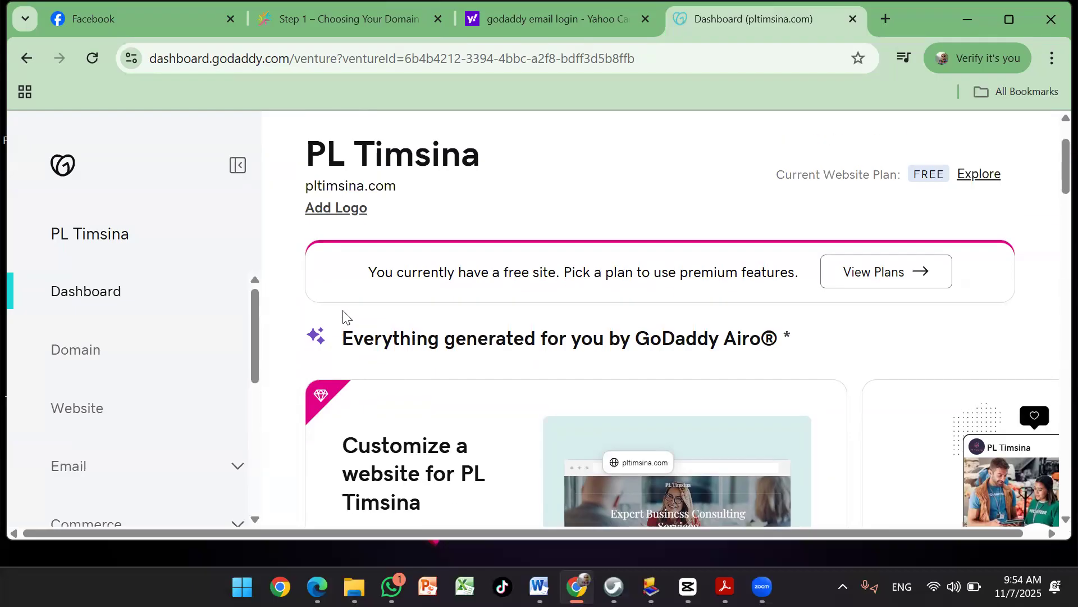
{"action": "scroll", "coordinate": [345, 315], "scroll_direction": "up", "scroll_amount": 2}
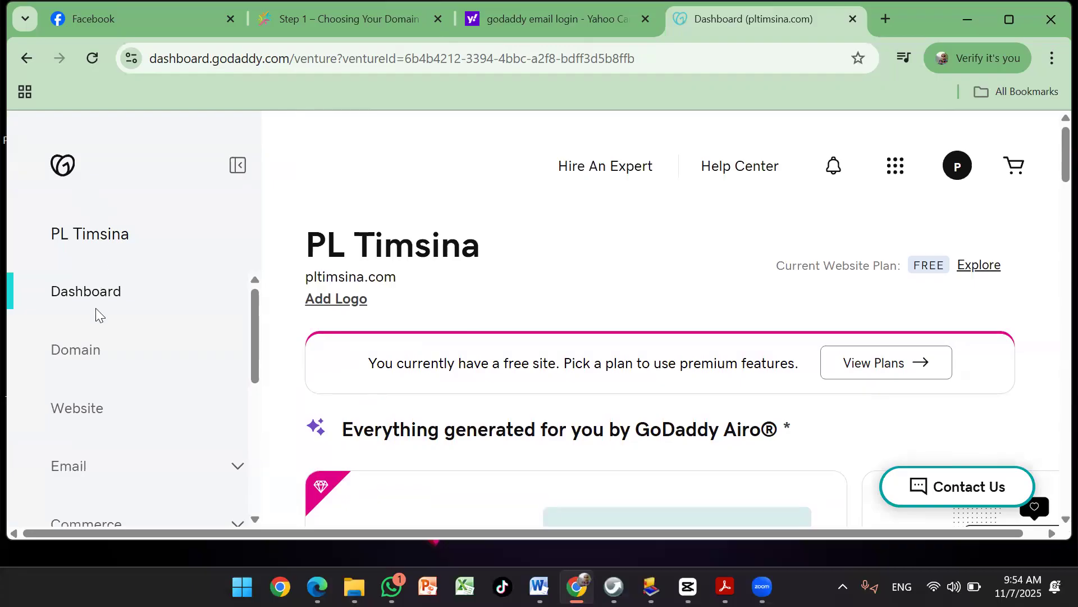
{"action": "scroll", "coordinate": [94, 334], "scroll_direction": "down", "scroll_amount": 2}
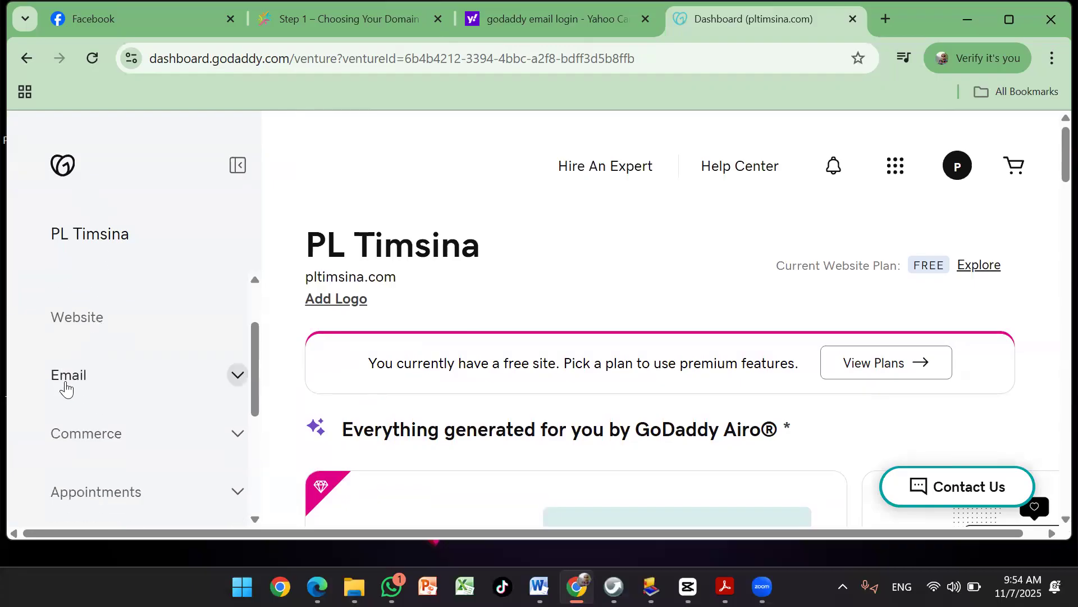
{"action": "left_click", "coordinate": [69, 384]}
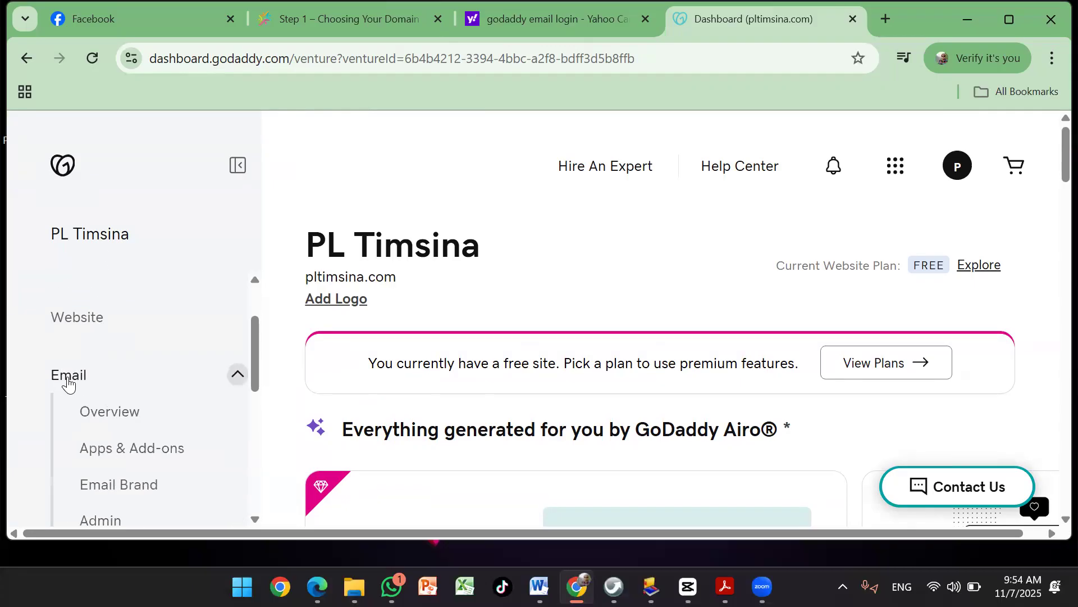
{"action": "scroll", "coordinate": [116, 362], "scroll_direction": "down", "scroll_amount": 2}
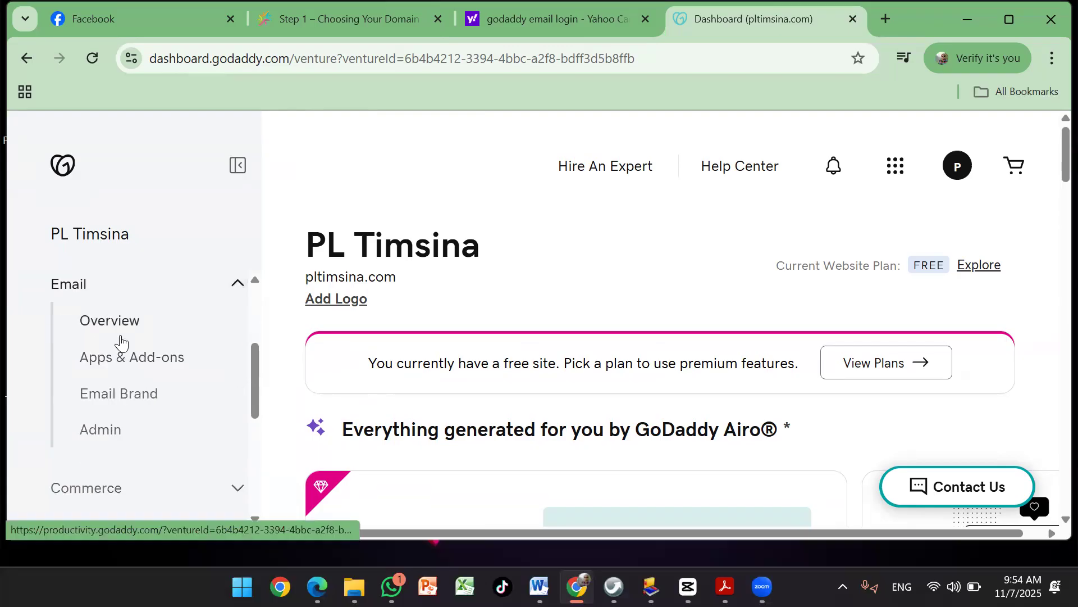
{"action": "left_click", "coordinate": [110, 323]}
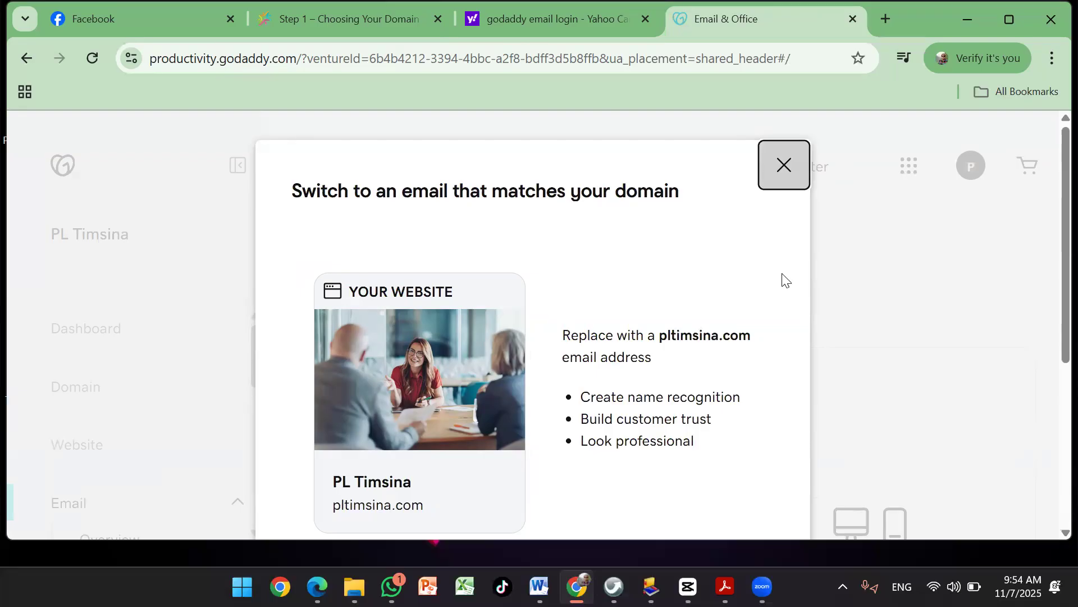
Read the "Switch to an email that matches your domain" offer and close it without choosing an existing email.
{"action": "scroll", "coordinate": [782, 279], "scroll_direction": "down", "scroll_amount": 3}
{"action": "scroll", "coordinate": [782, 280], "scroll_direction": "down", "scroll_amount": 2}
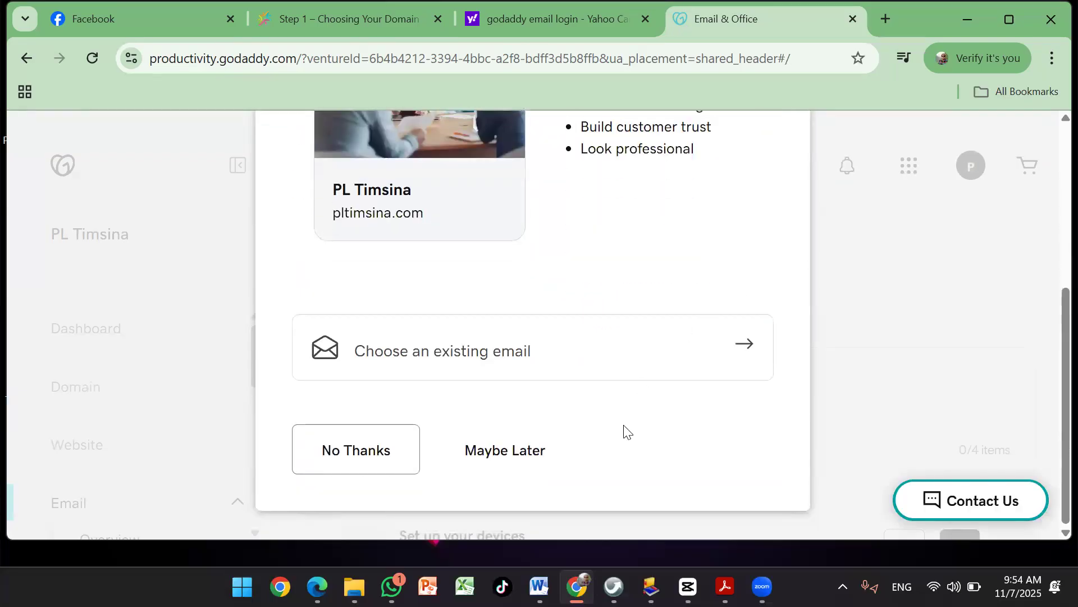
{"action": "scroll", "coordinate": [541, 391], "scroll_direction": "up", "scroll_amount": 2}
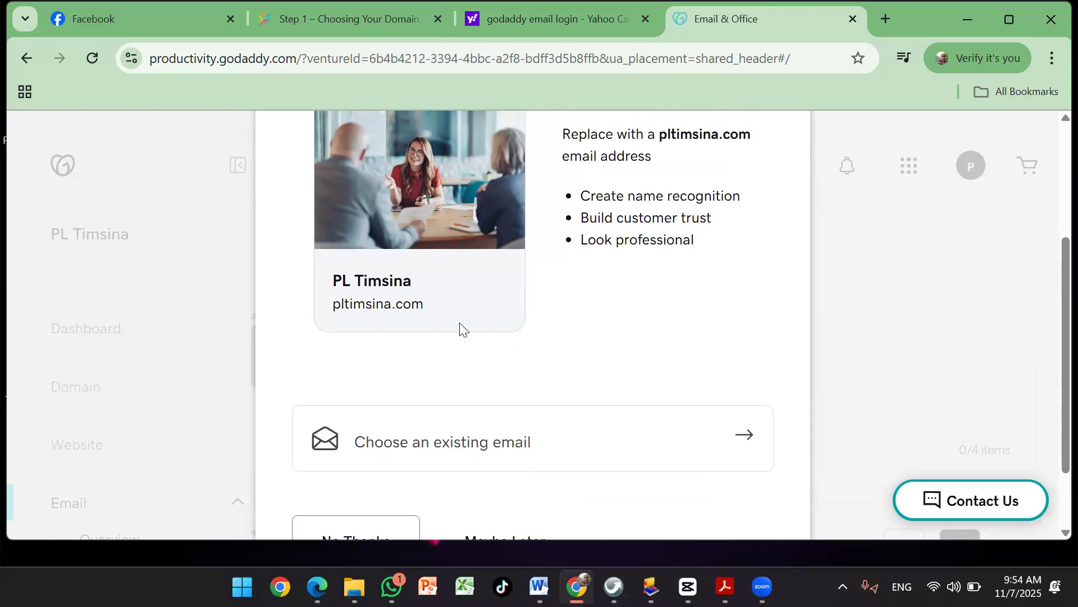
{"action": "scroll", "coordinate": [459, 328], "scroll_direction": "up", "scroll_amount": 2}
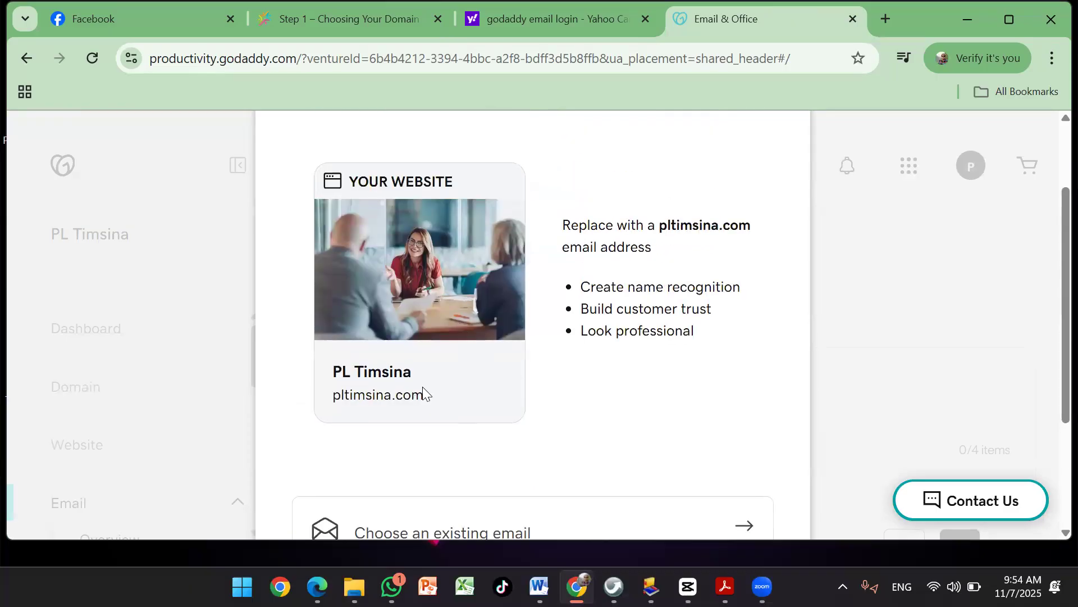
{"action": "scroll", "coordinate": [423, 388], "scroll_direction": "up", "scroll_amount": 2}
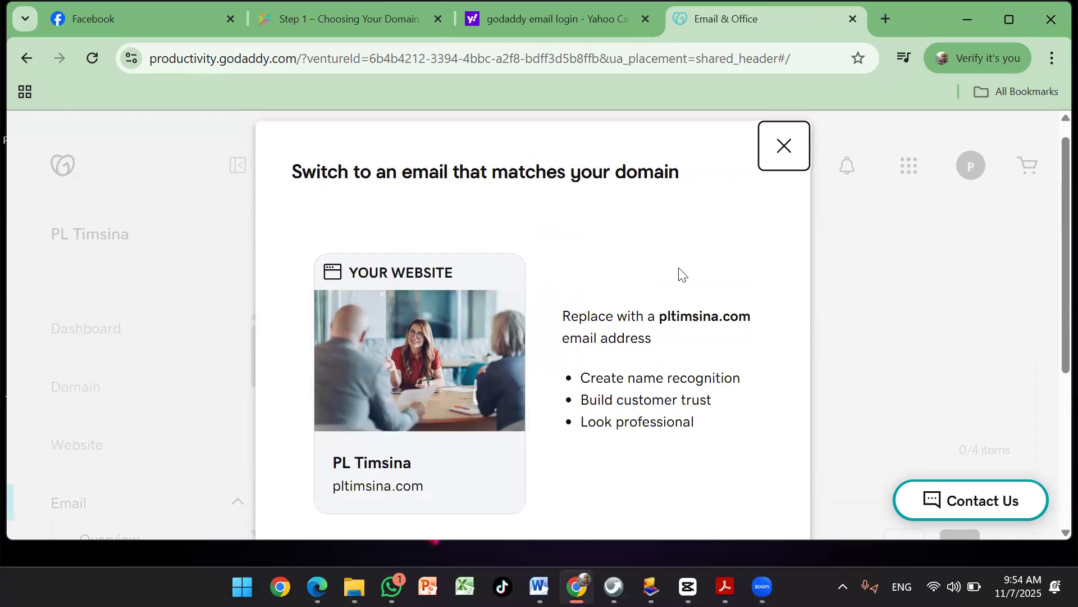
{"action": "left_click", "coordinate": [793, 145]}
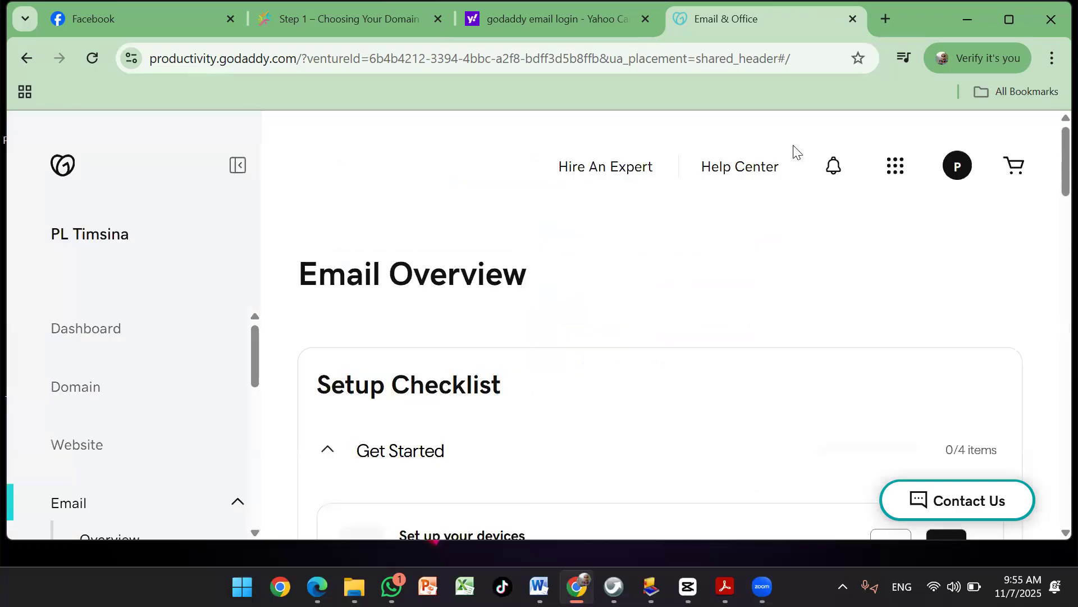
Examine the Get Started tasks in the Email Overview's Setup Checklist, from device setup to creating aliases.
{"action": "scroll", "coordinate": [617, 270], "scroll_direction": "down", "scroll_amount": 5}
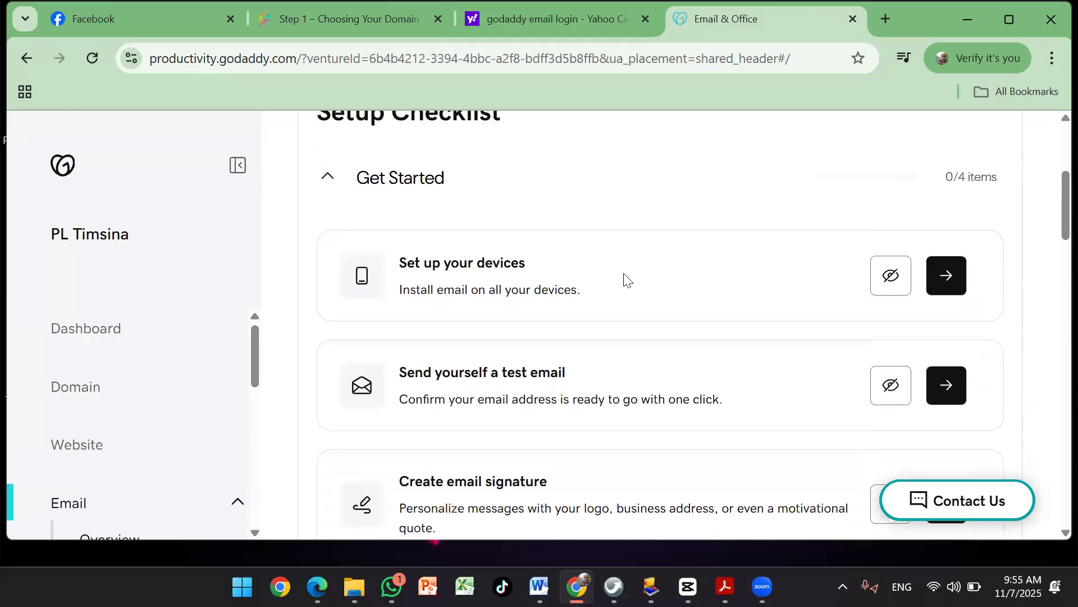
{"action": "scroll", "coordinate": [635, 287], "scroll_direction": "down", "scroll_amount": 2}
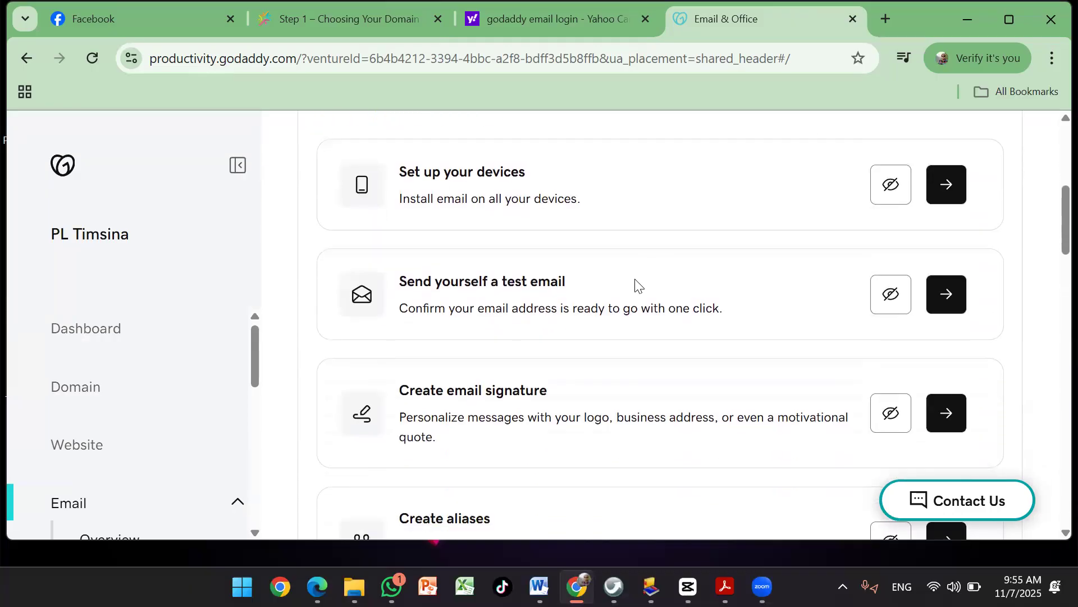
{"action": "scroll", "coordinate": [635, 286], "scroll_direction": "down", "scroll_amount": 5}
{"action": "scroll", "coordinate": [636, 286], "scroll_direction": "down", "scroll_amount": 2}
{"action": "scroll", "coordinate": [635, 286], "scroll_direction": "up", "scroll_amount": 2}
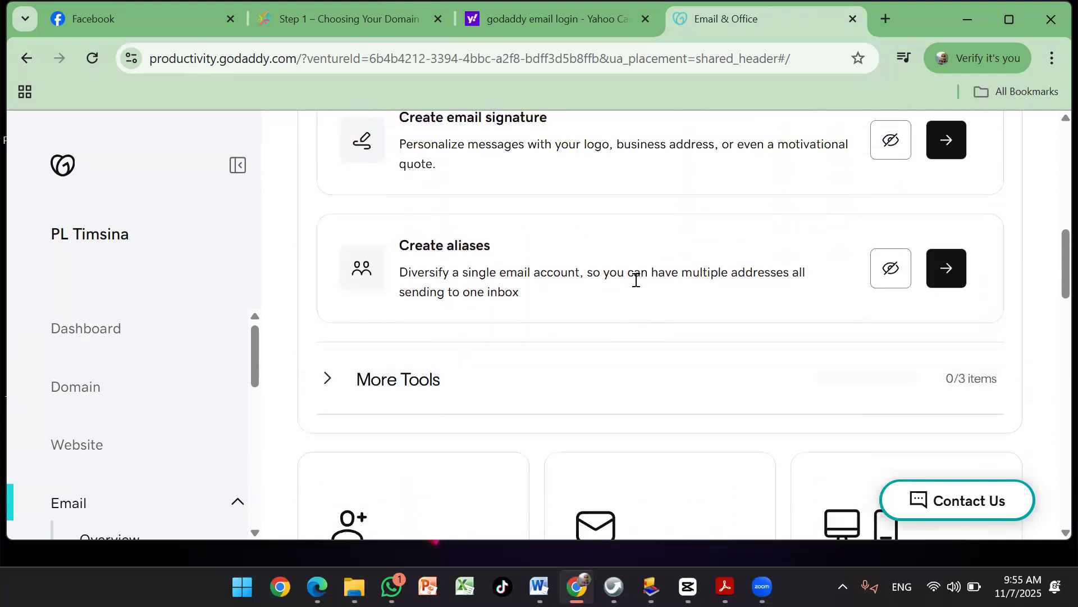
{"action": "scroll", "coordinate": [635, 281], "scroll_direction": "down", "scroll_amount": 4}
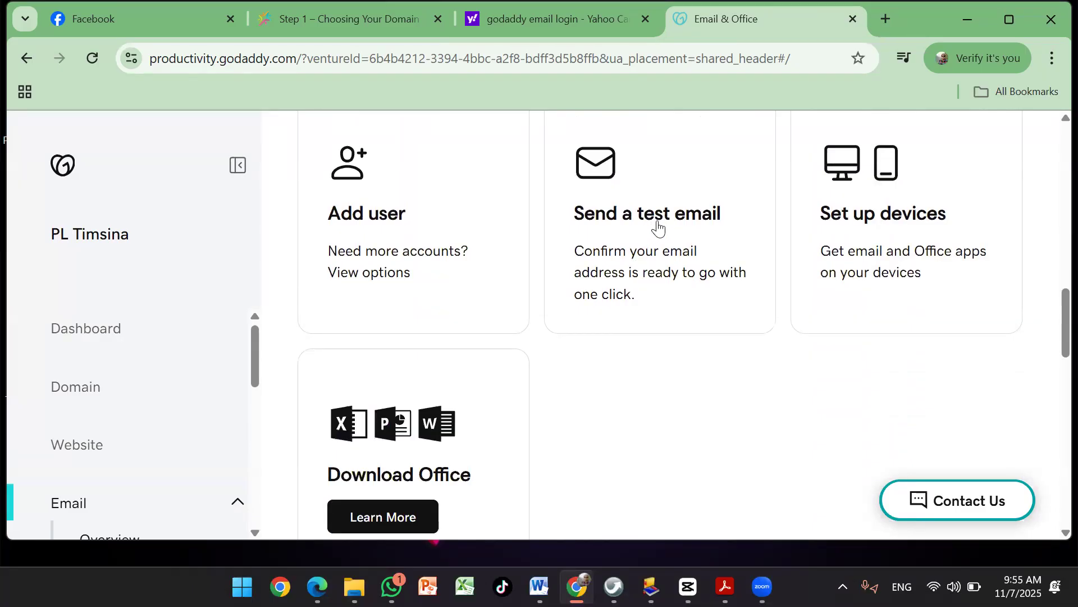
{"action": "scroll", "coordinate": [663, 232], "scroll_direction": "down", "scroll_amount": 3}
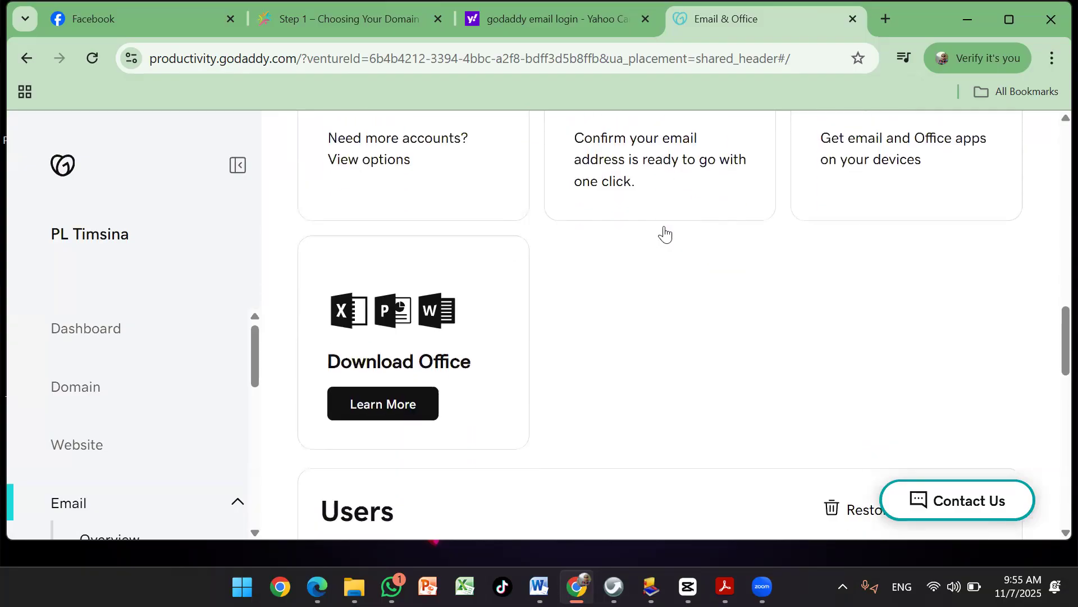
{"action": "scroll", "coordinate": [667, 233], "scroll_direction": "down", "scroll_amount": 2}
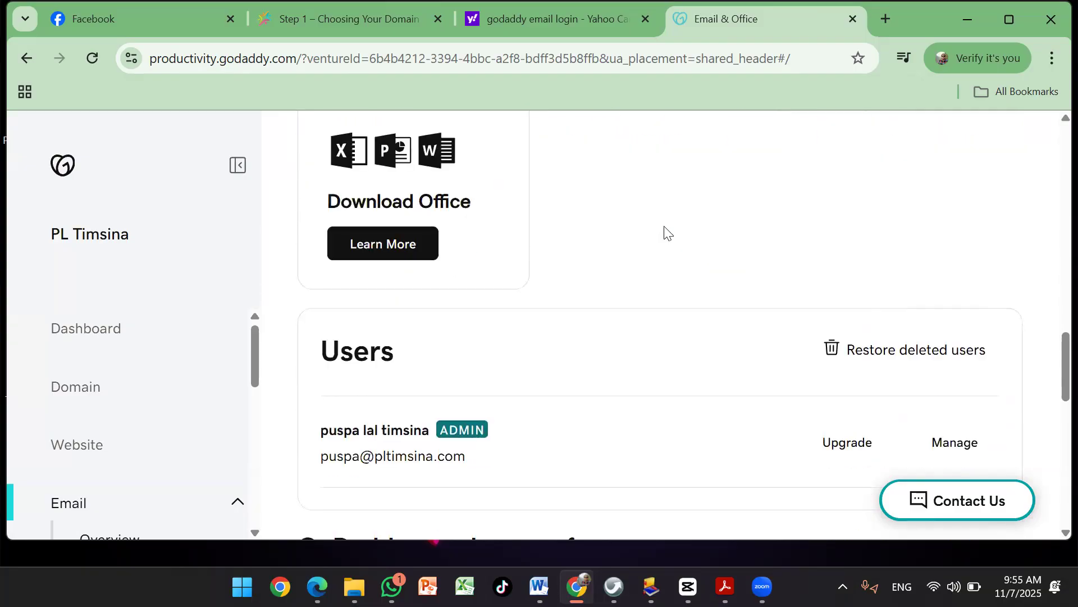
{"action": "scroll", "coordinate": [668, 232], "scroll_direction": "down", "scroll_amount": 2}
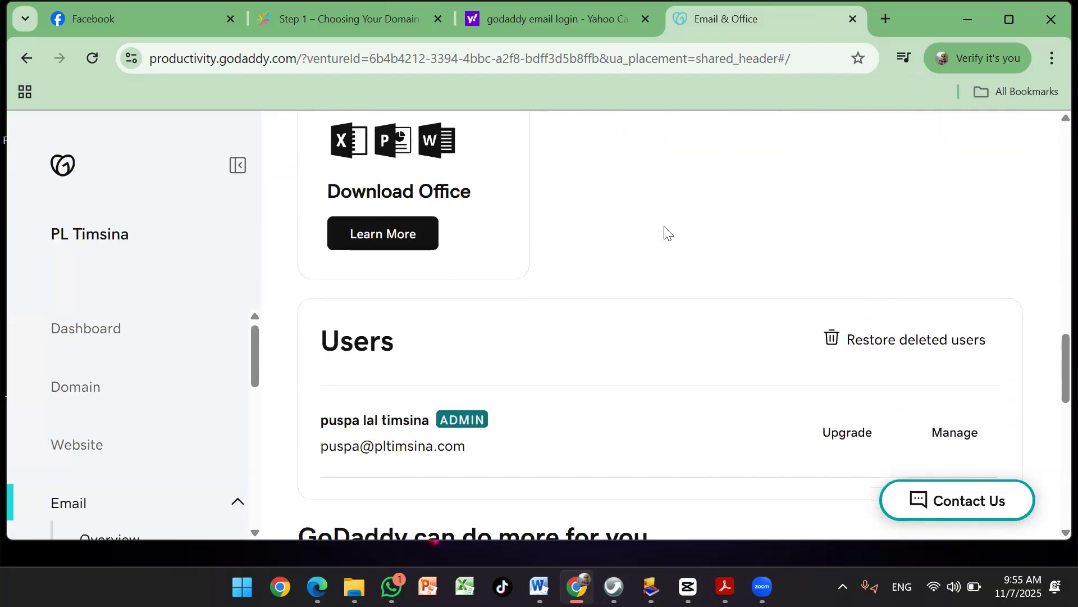
{"action": "scroll", "coordinate": [668, 232], "scroll_direction": "up", "scroll_amount": 2}
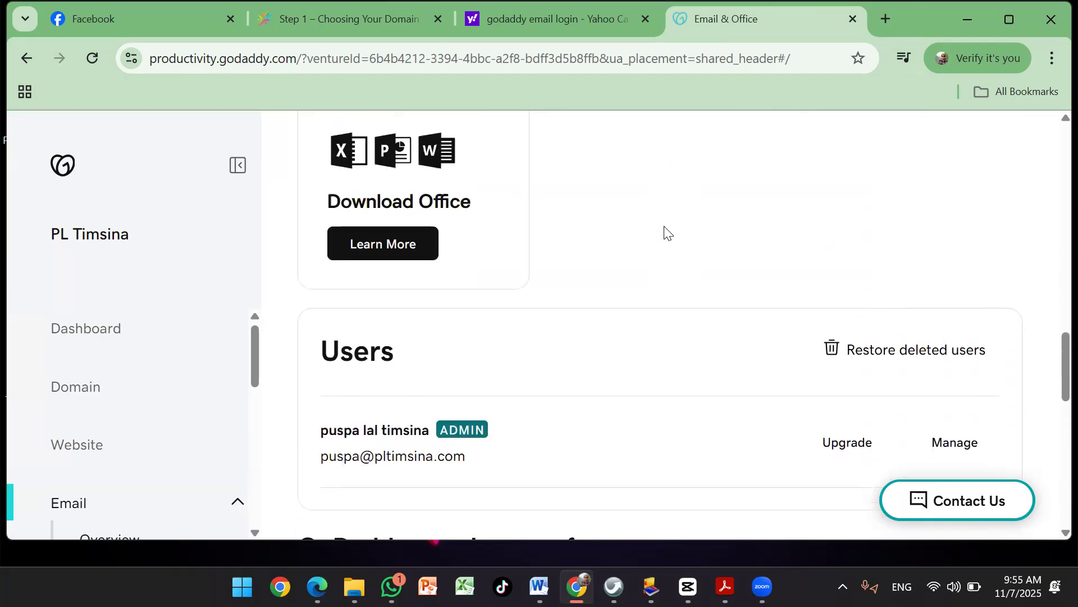
{"action": "scroll", "coordinate": [668, 232], "scroll_direction": "down", "scroll_amount": 4}
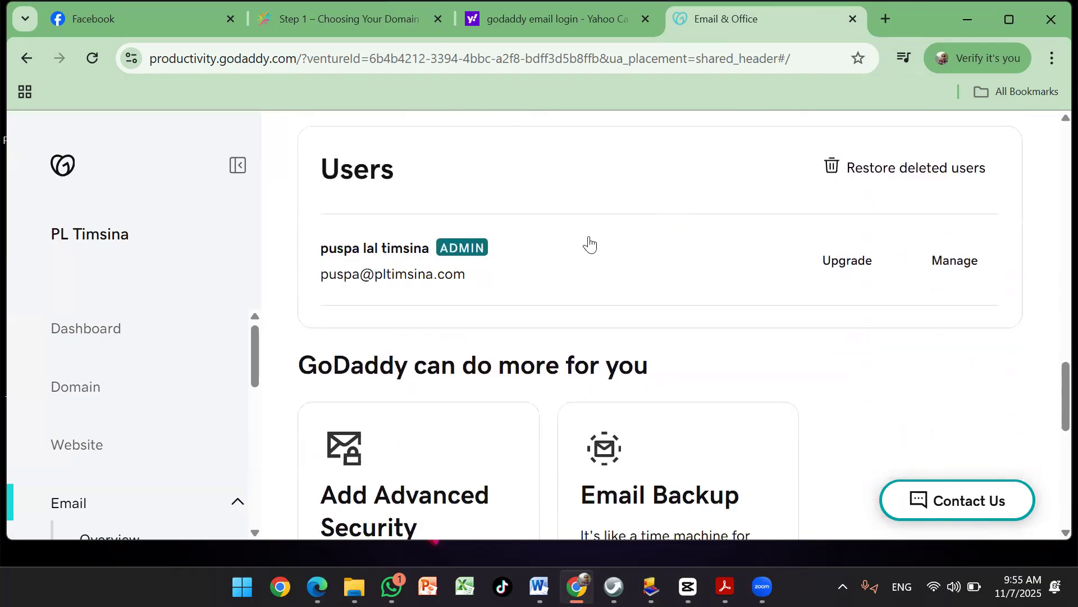
{"action": "scroll", "coordinate": [589, 245], "scroll_direction": "up", "scroll_amount": 8}
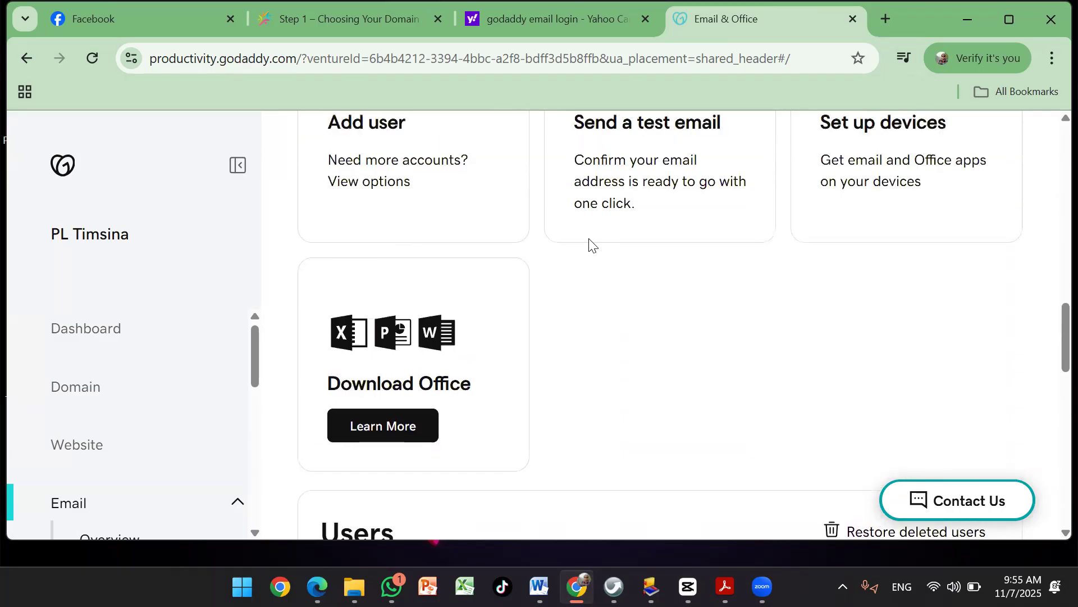
{"action": "scroll", "coordinate": [589, 245], "scroll_direction": "up", "scroll_amount": 2}
{"action": "scroll", "coordinate": [589, 245], "scroll_direction": "down", "scroll_amount": 8}
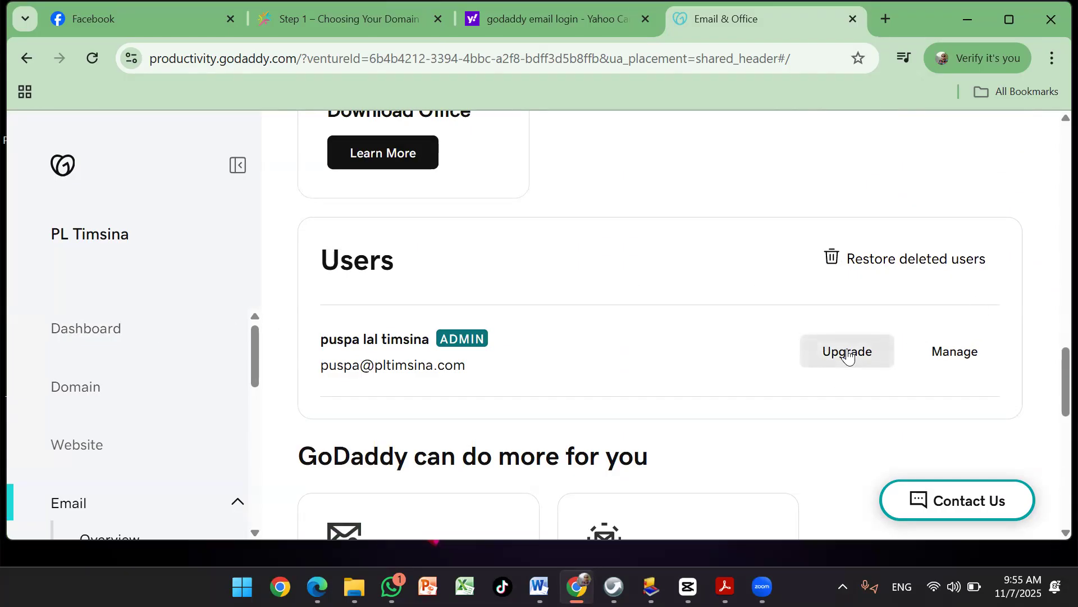
{"action": "left_click", "coordinate": [945, 354]}
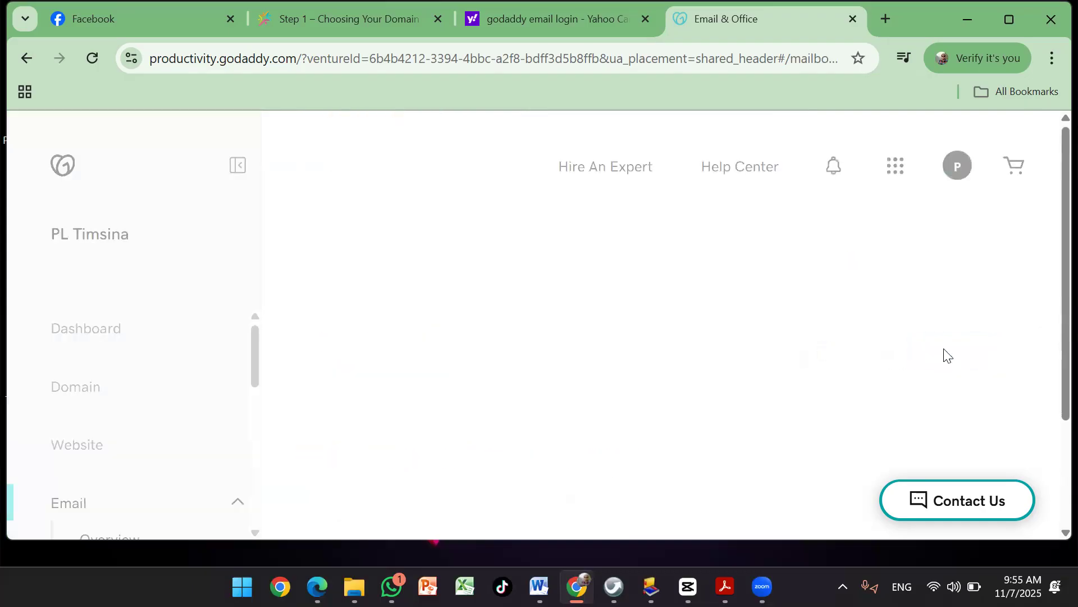
Examine the mailbox's Manage and Setup options and its Account information, including recovery email, username and account type.
{"action": "scroll", "coordinate": [562, 355], "scroll_direction": "down", "scroll_amount": 1}
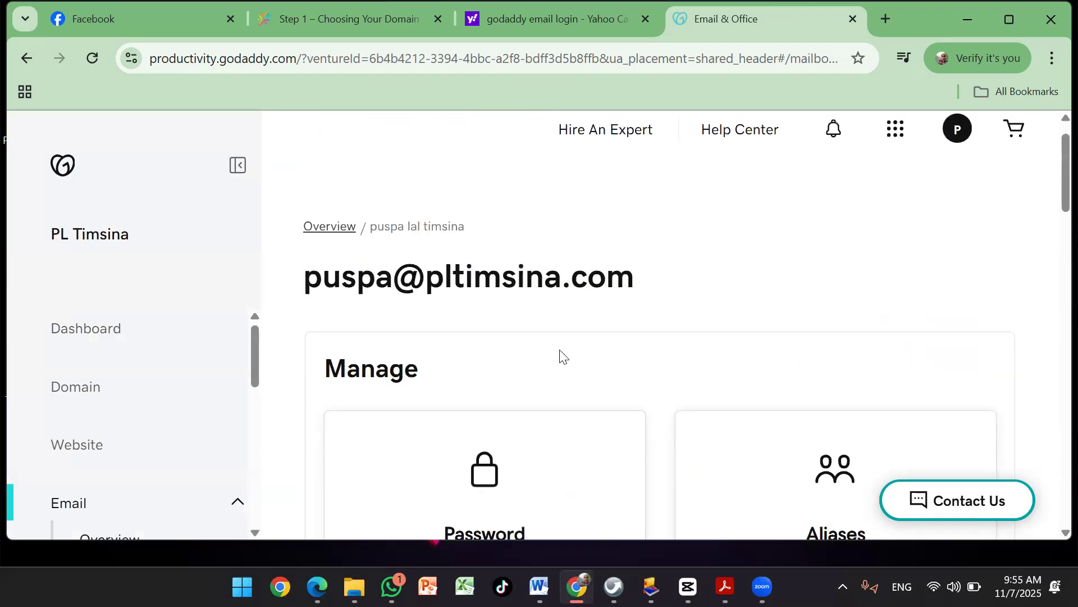
{"action": "scroll", "coordinate": [561, 355], "scroll_direction": "down", "scroll_amount": 2}
{"action": "scroll", "coordinate": [560, 357], "scroll_direction": "down", "scroll_amount": 6}
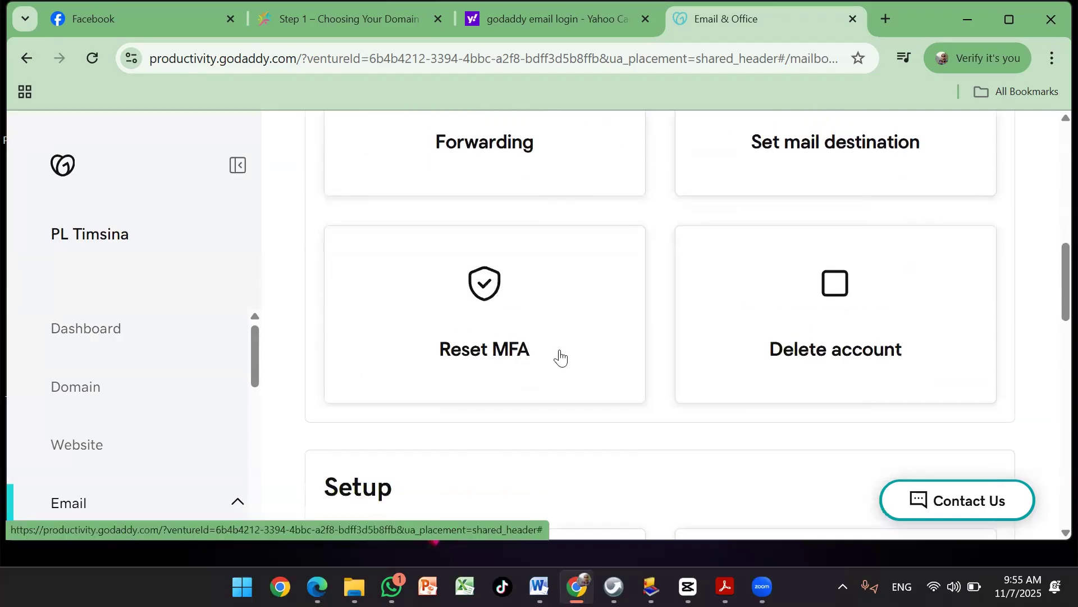
{"action": "scroll", "coordinate": [561, 357], "scroll_direction": "down", "scroll_amount": 4}
{"action": "scroll", "coordinate": [560, 357], "scroll_direction": "down", "scroll_amount": 8}
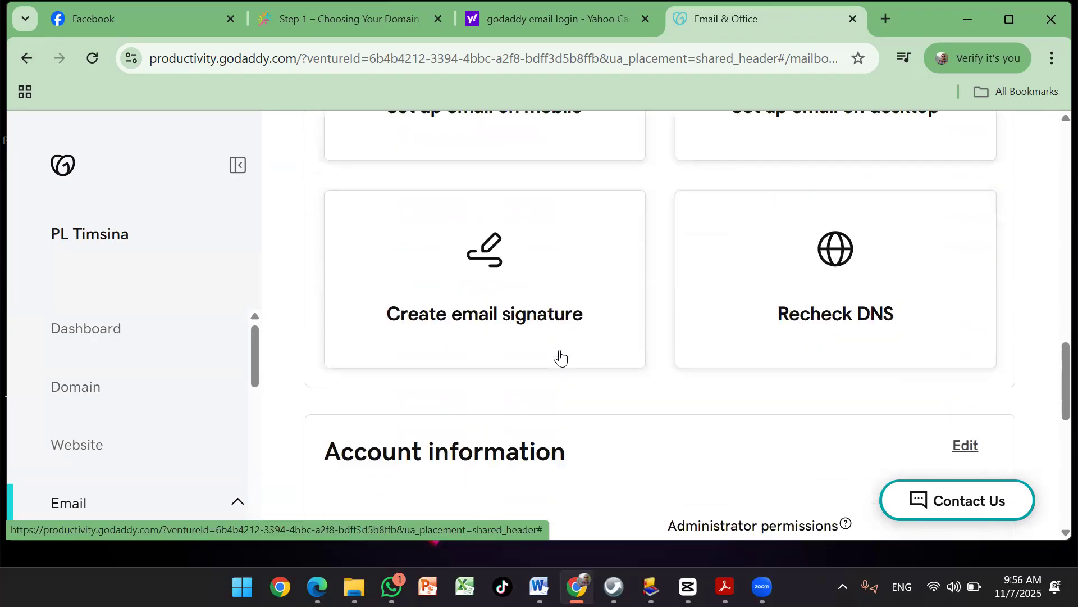
{"action": "scroll", "coordinate": [561, 358], "scroll_direction": "down", "scroll_amount": 1}
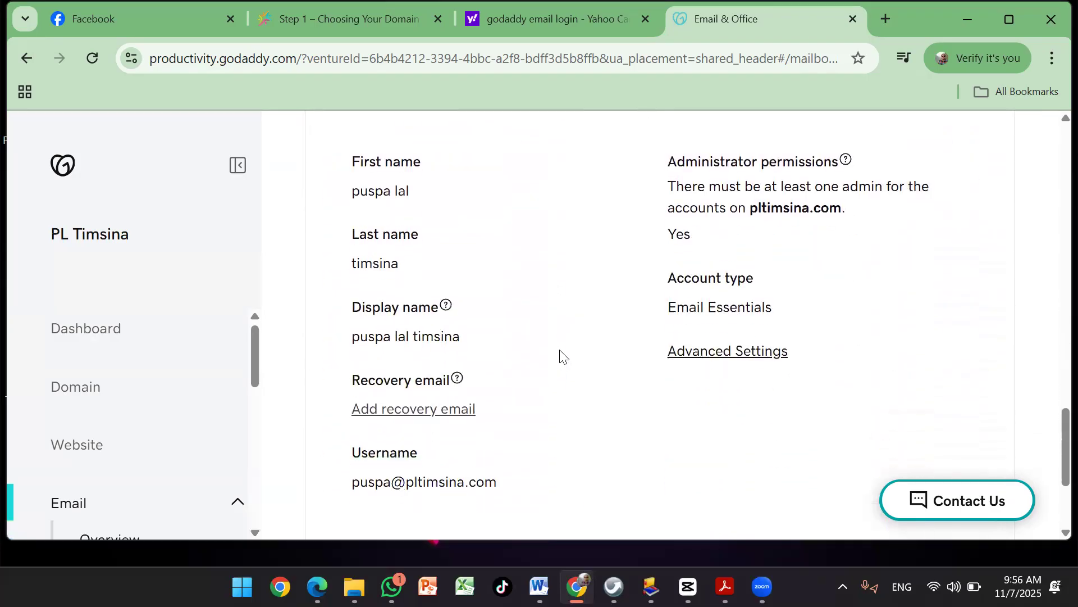
{"action": "scroll", "coordinate": [560, 357], "scroll_direction": "up", "scroll_amount": 2}
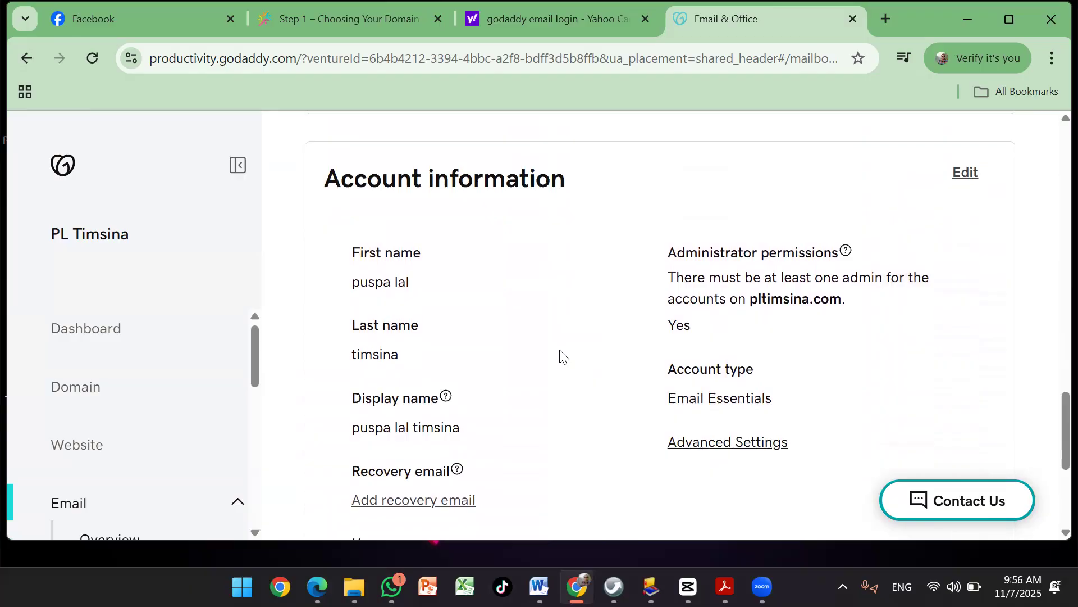
{"action": "scroll", "coordinate": [561, 358], "scroll_direction": "down", "scroll_amount": 4}
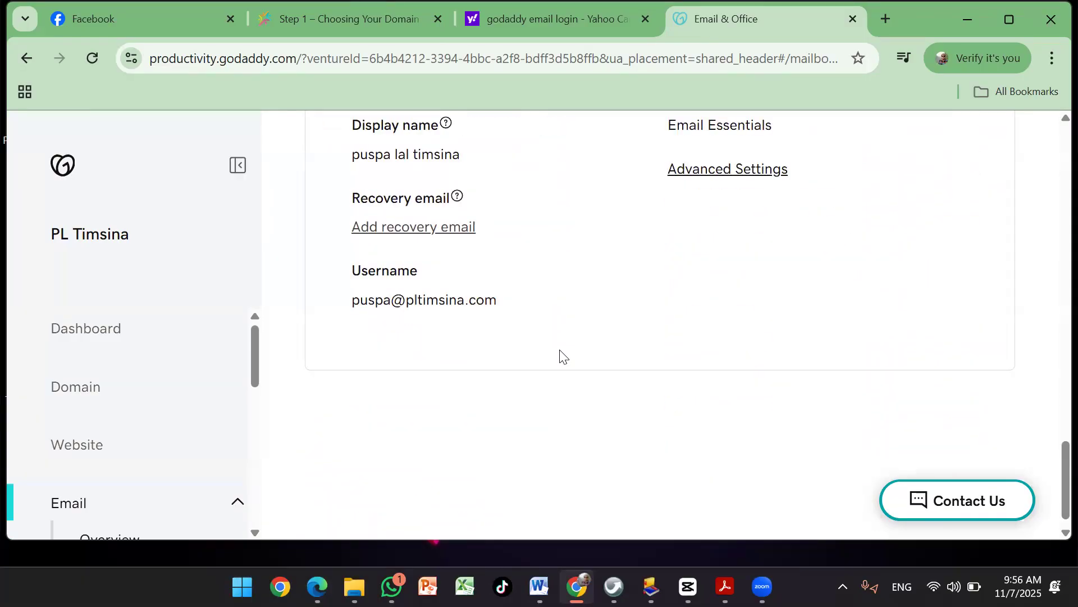
{"action": "scroll", "coordinate": [561, 357], "scroll_direction": "up", "scroll_amount": 2}
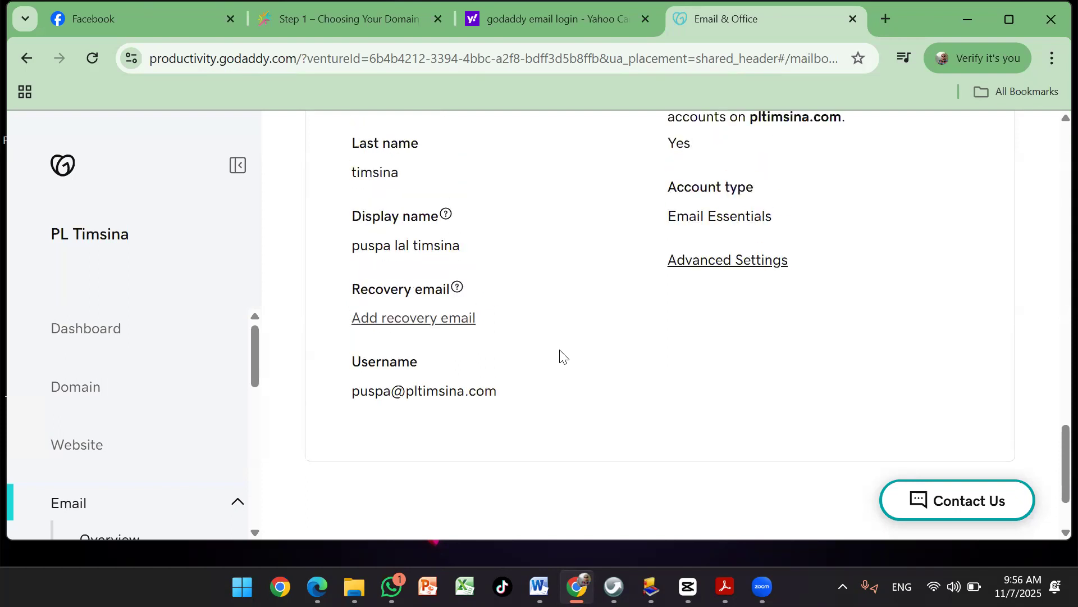
{"action": "scroll", "coordinate": [561, 357], "scroll_direction": "down", "scroll_amount": 2}
{"action": "scroll", "coordinate": [560, 357], "scroll_direction": "up", "scroll_amount": 6}
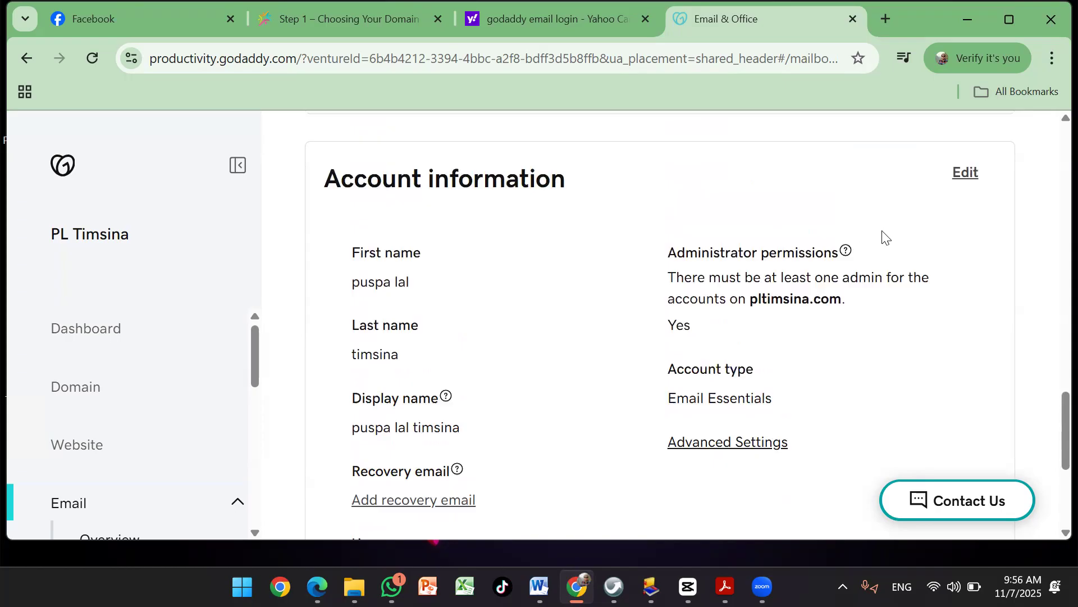
Edit the mailbox's account information and replace the username before the domain with "hello".
{"action": "left_click", "coordinate": [965, 174]}
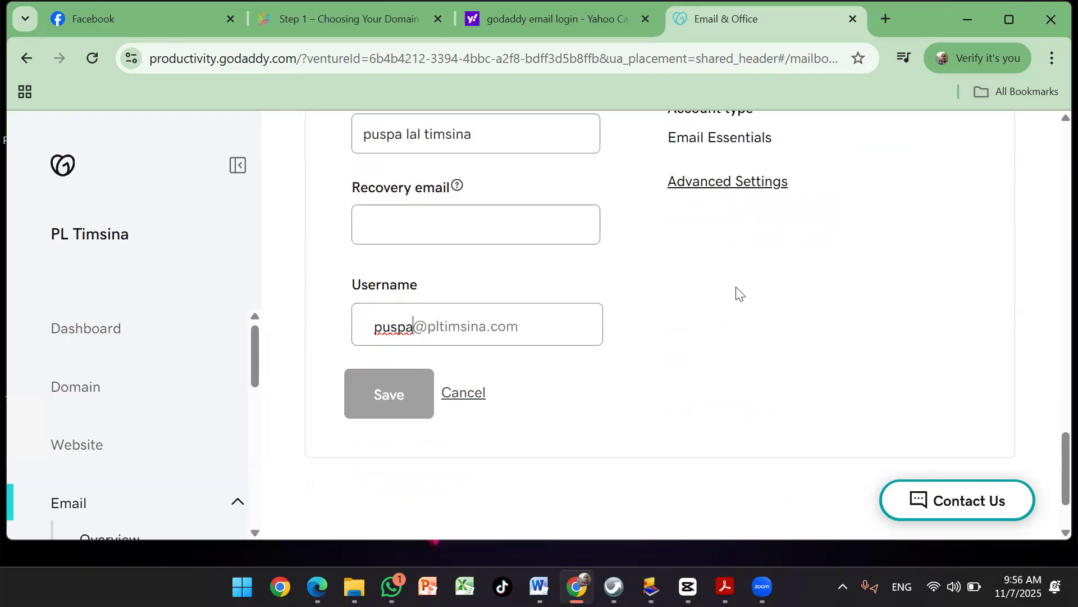
{"action": "scroll", "coordinate": [737, 294], "scroll_direction": "up", "scroll_amount": 3}
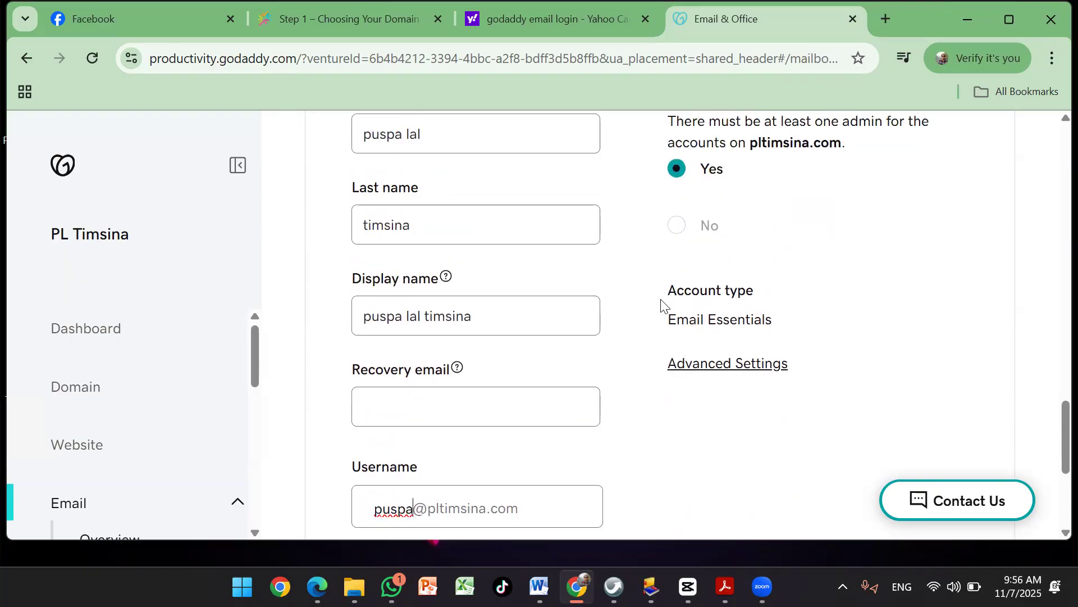
{"action": "scroll", "coordinate": [649, 304], "scroll_direction": "down", "scroll_amount": 1}
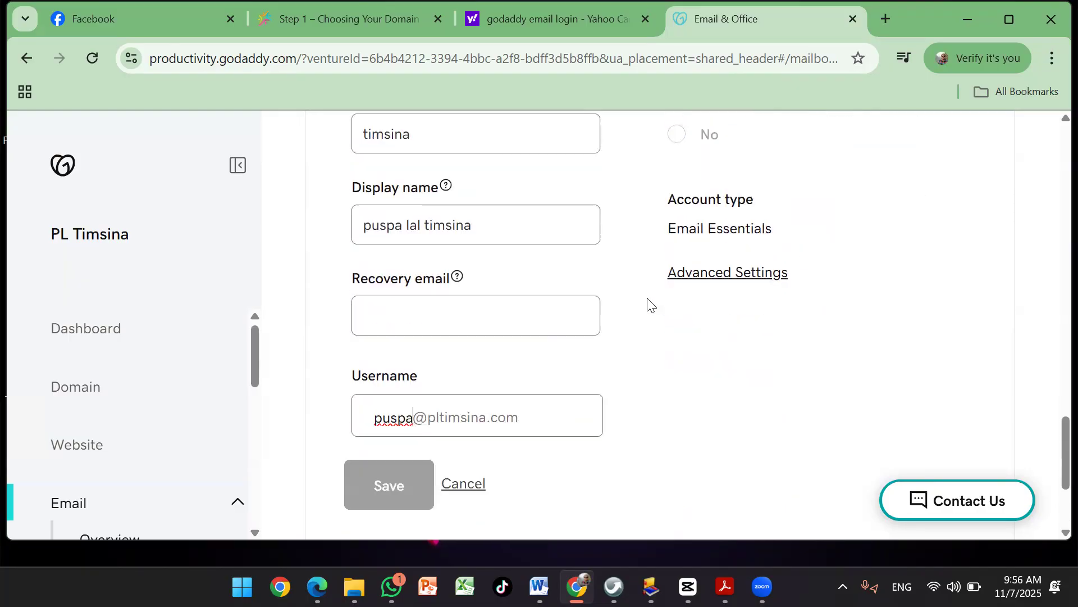
{"action": "scroll", "coordinate": [647, 304], "scroll_direction": "down", "scroll_amount": 1}
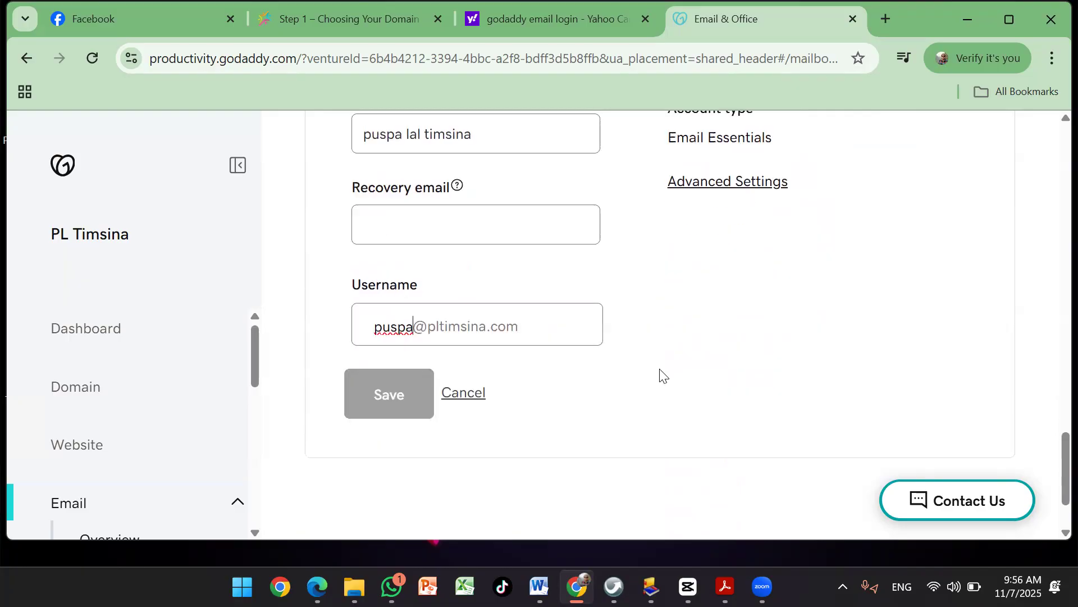
{"action": "scroll", "coordinate": [660, 375], "scroll_direction": "down", "scroll_amount": 1}
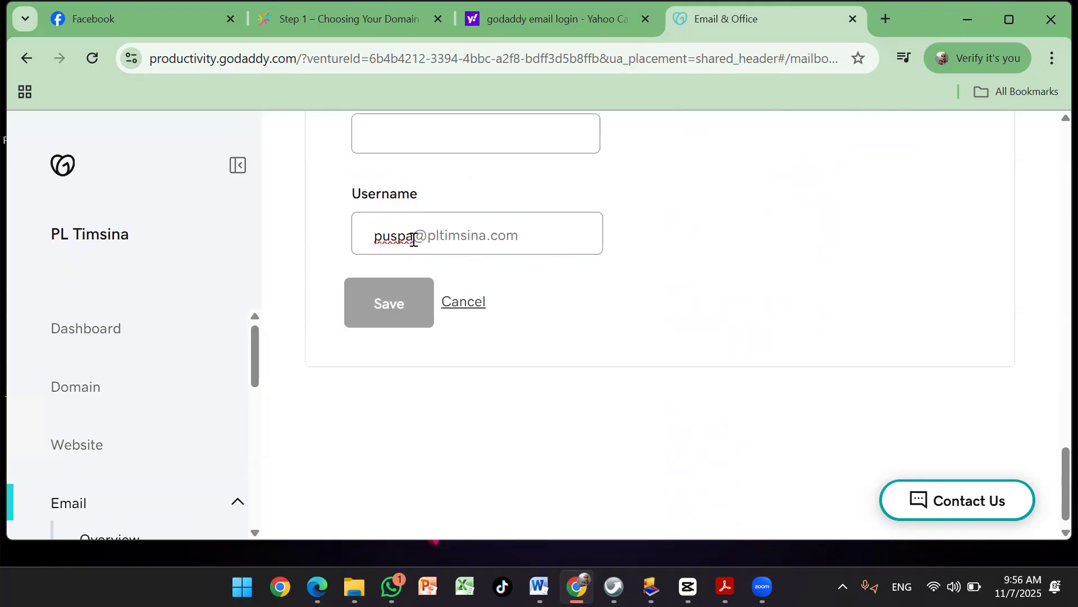
{"action": "key", "text": "BackSpace"}
{"action": "key", "text": "BackSpace"}
{"action": "key", "text": "BackSpace"}
{"action": "key", "text": "BackSpace"}
{"action": "key", "text": "BackSpace"}
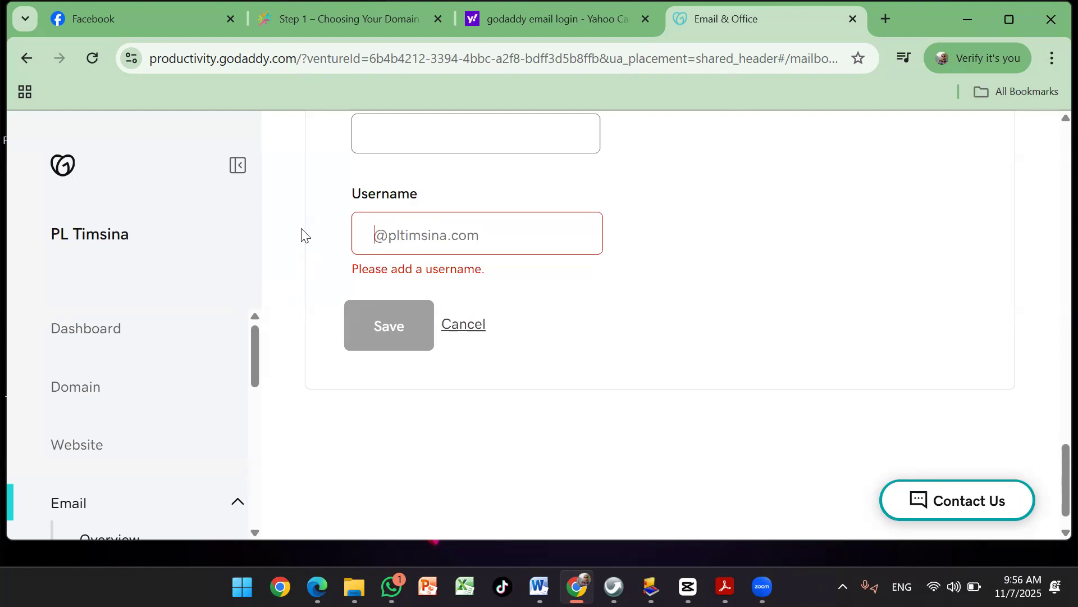
{"action": "type", "text": "hello"}
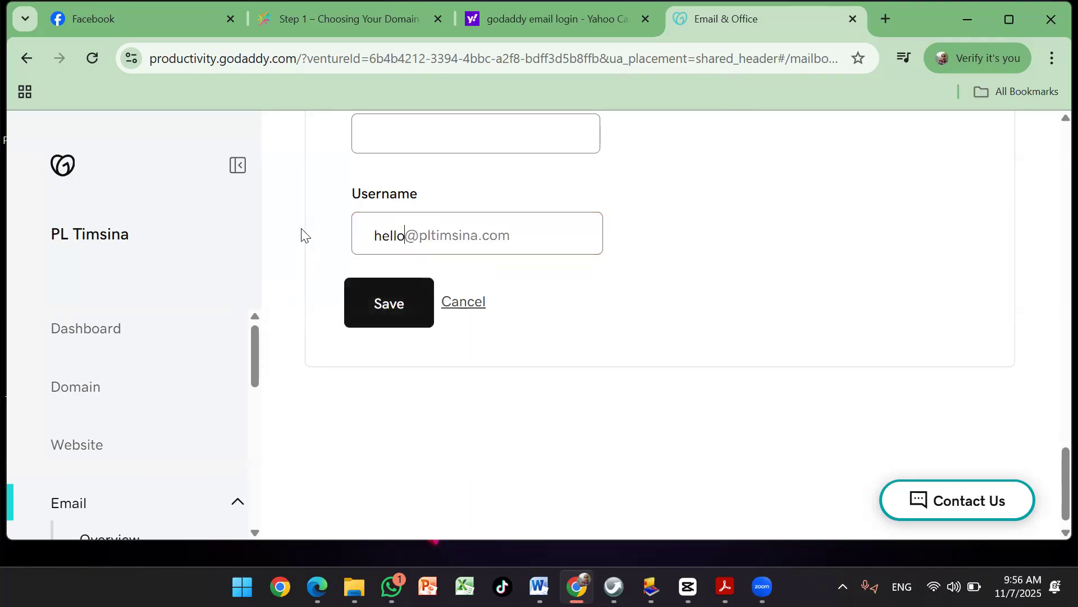
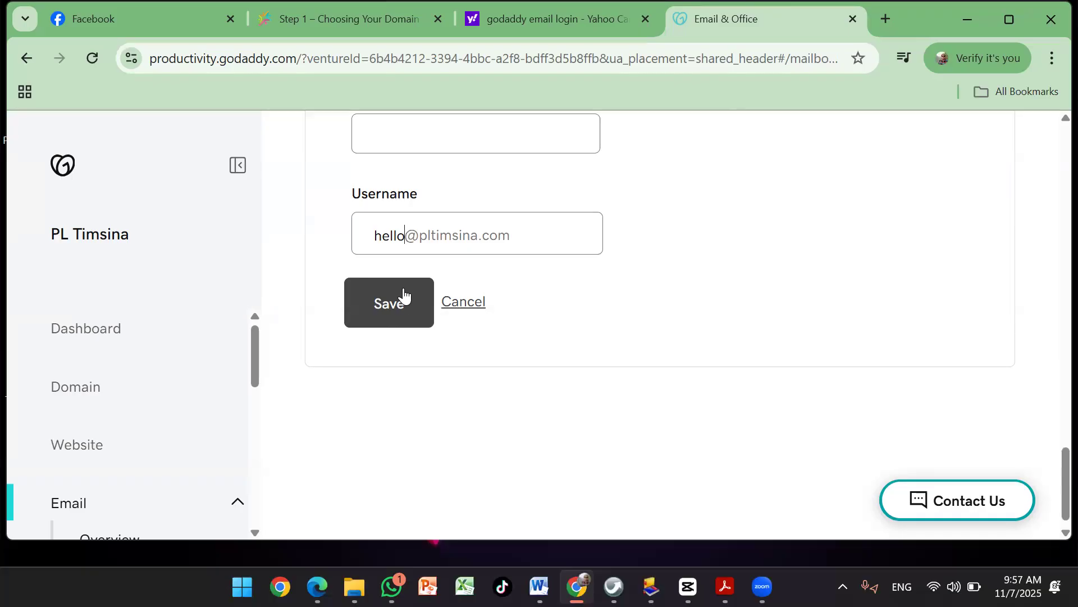
Change the mailbox username before the domain to "info", save it, and accept the email redirection to the new address.
{"action": "key", "text": "BackSpace"}
{"action": "key", "text": "BackSpace"}
{"action": "key", "text": "BackSpace"}
{"action": "key", "text": "BackSpace"}
{"action": "key", "text": "BackSpace"}
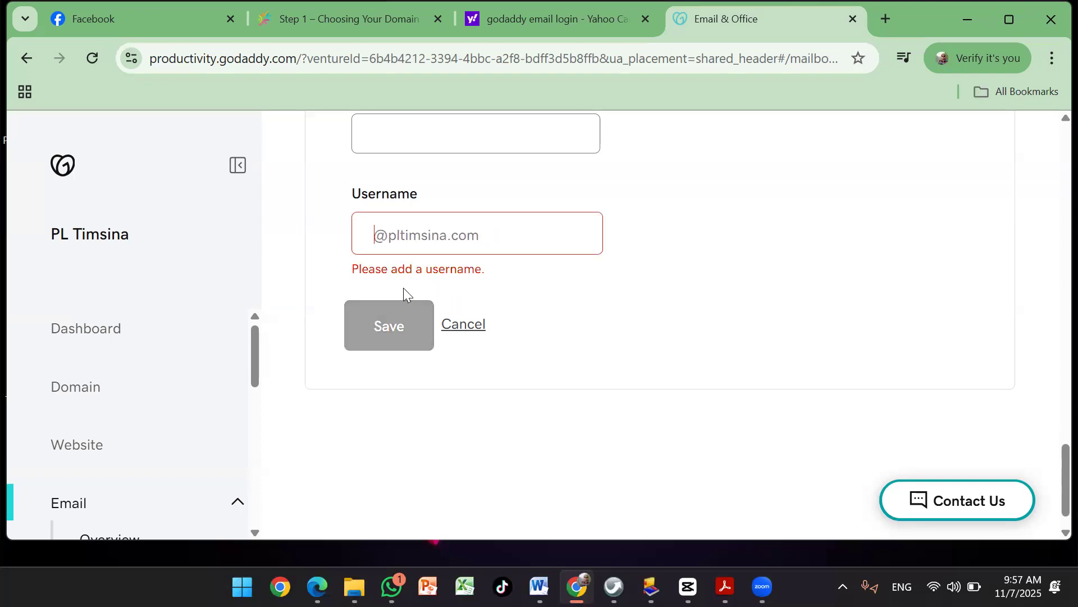
{"action": "type", "text": "info"}
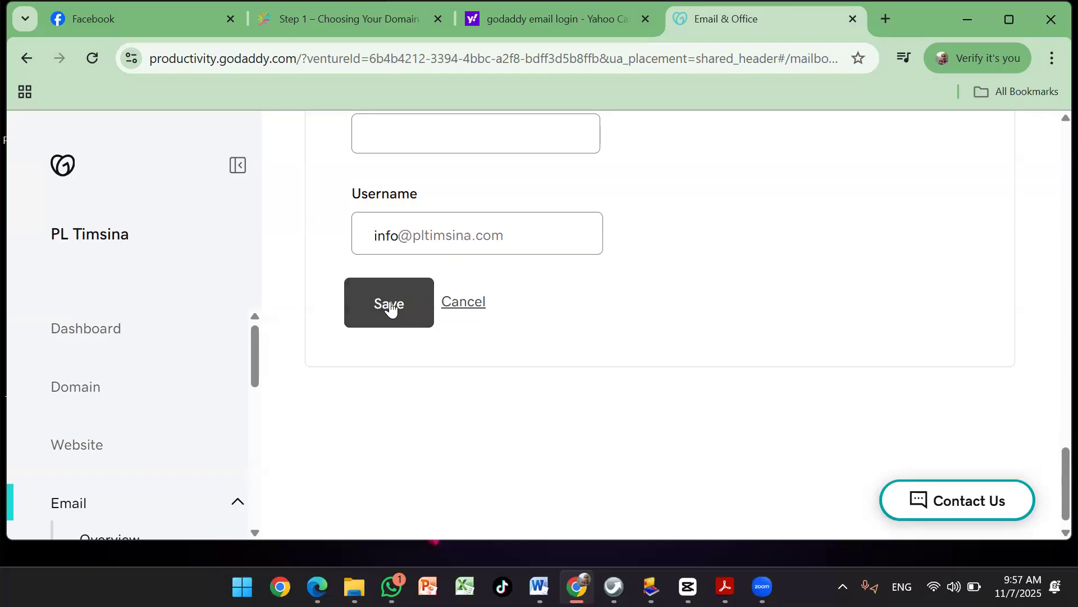
{"action": "left_click", "coordinate": [391, 307]}
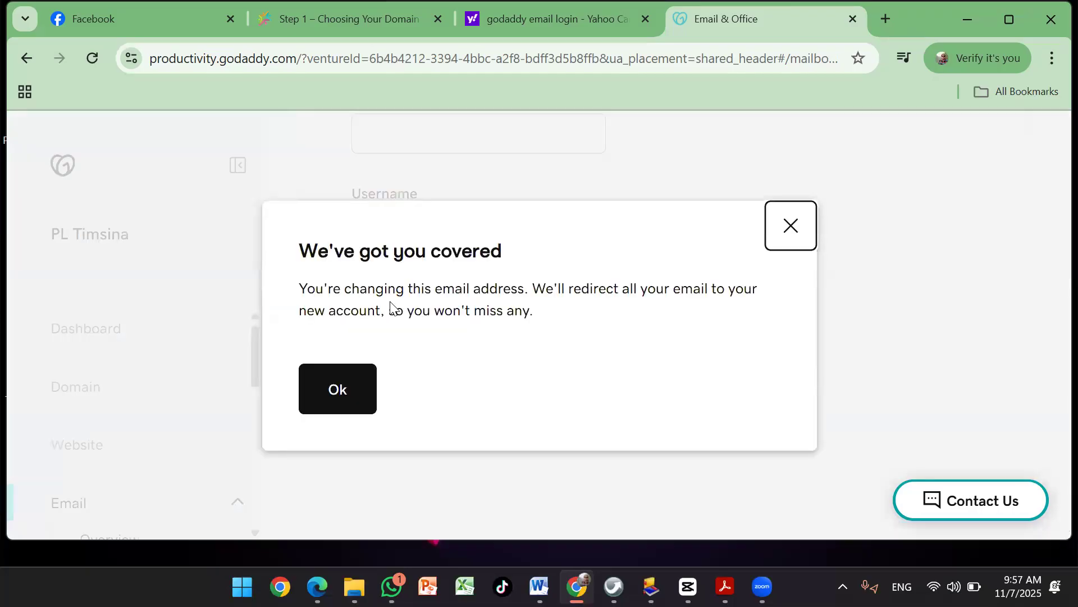
{"action": "left_click", "coordinate": [336, 389]}
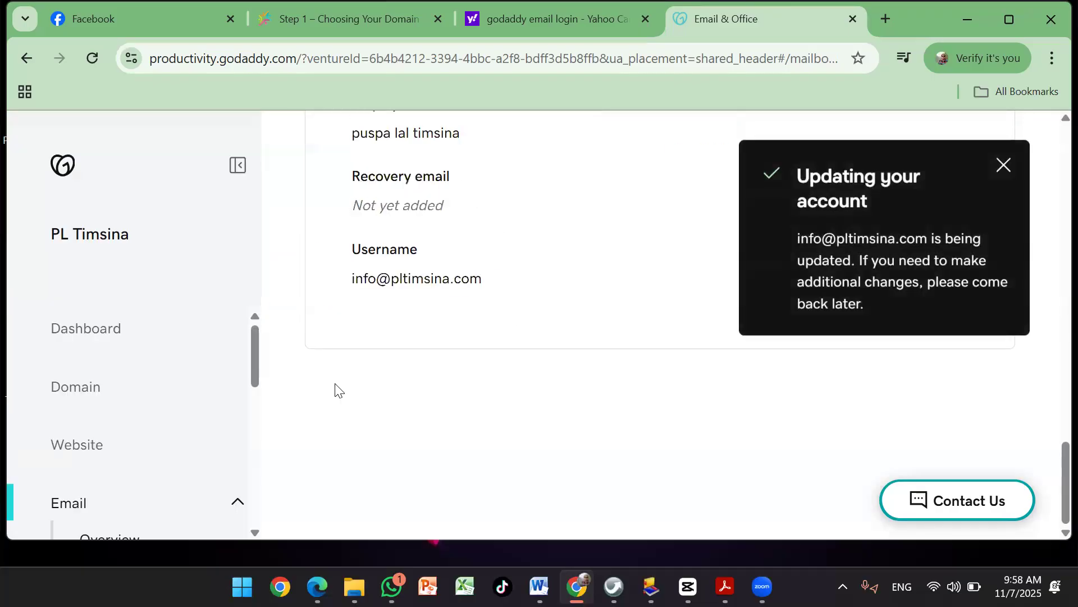
Review the mailbox's Account information, the Setup and Manage options, and the address heading of its management page.
{"action": "scroll", "coordinate": [487, 279], "scroll_direction": "up", "scroll_amount": 3}
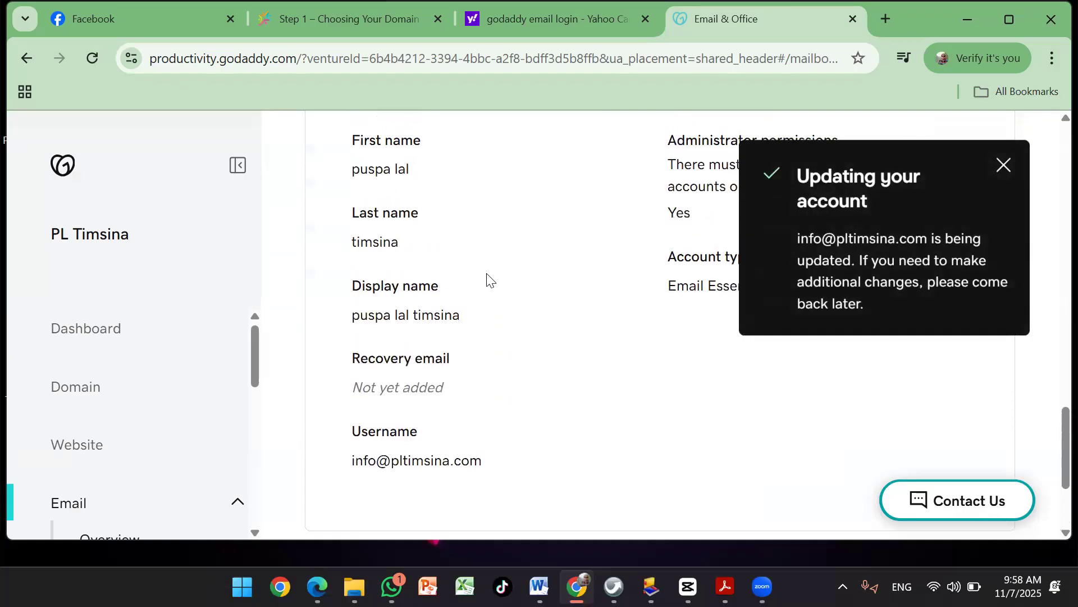
{"action": "scroll", "coordinate": [487, 279], "scroll_direction": "up", "scroll_amount": 2}
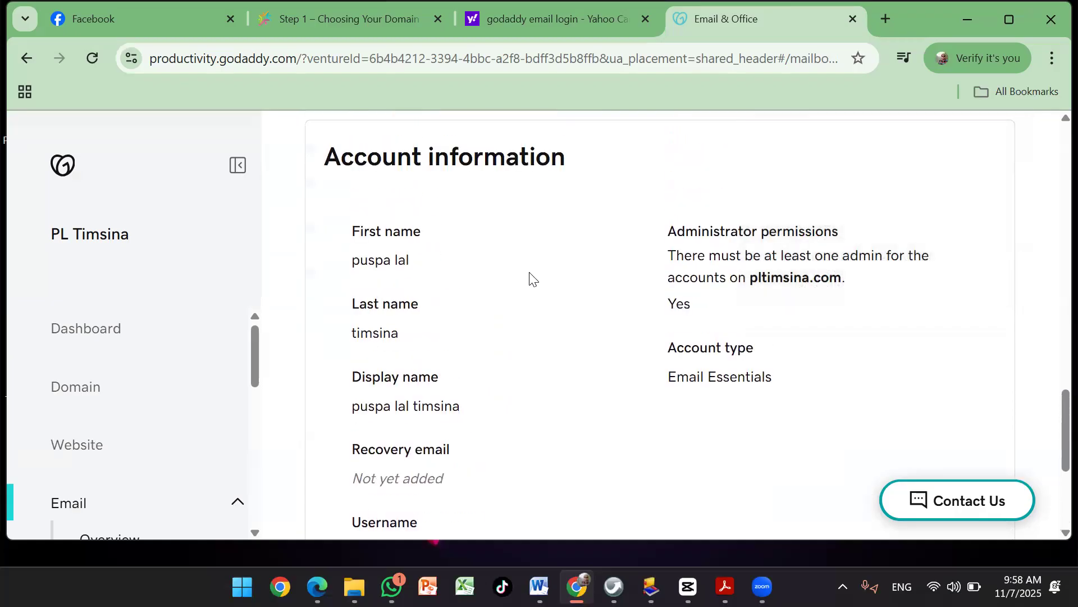
{"action": "scroll", "coordinate": [533, 279], "scroll_direction": "up", "scroll_amount": 3}
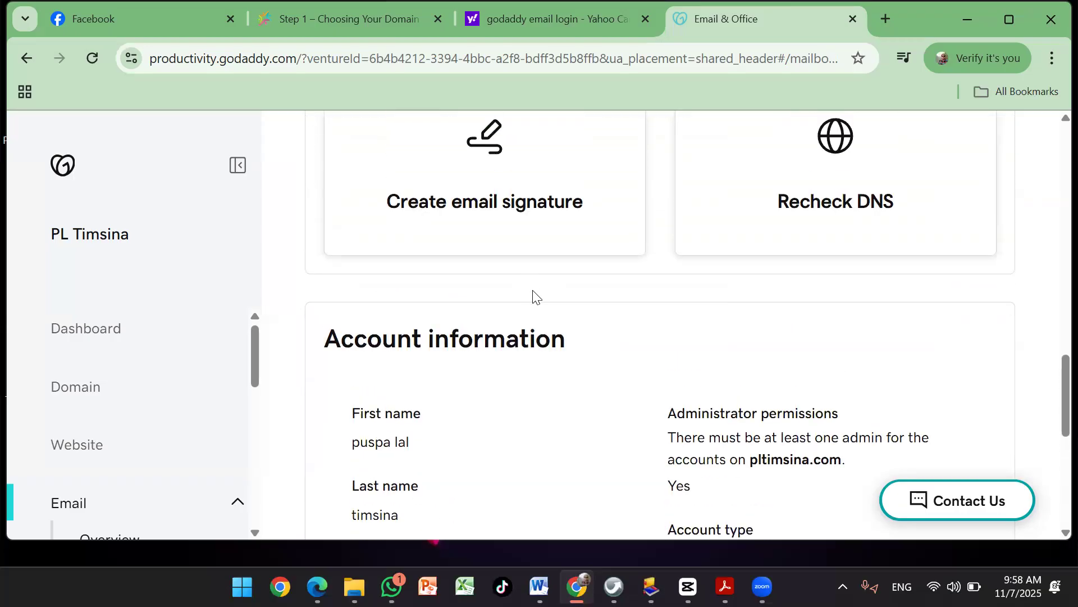
{"action": "scroll", "coordinate": [533, 297], "scroll_direction": "down", "scroll_amount": 2}
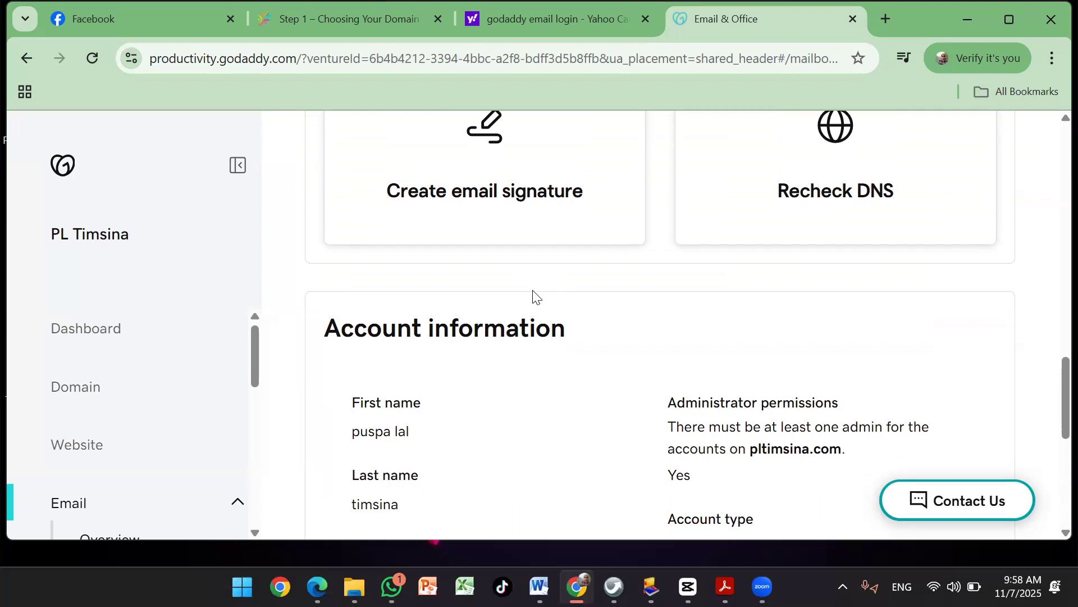
{"action": "scroll", "coordinate": [533, 296], "scroll_direction": "up", "scroll_amount": 4}
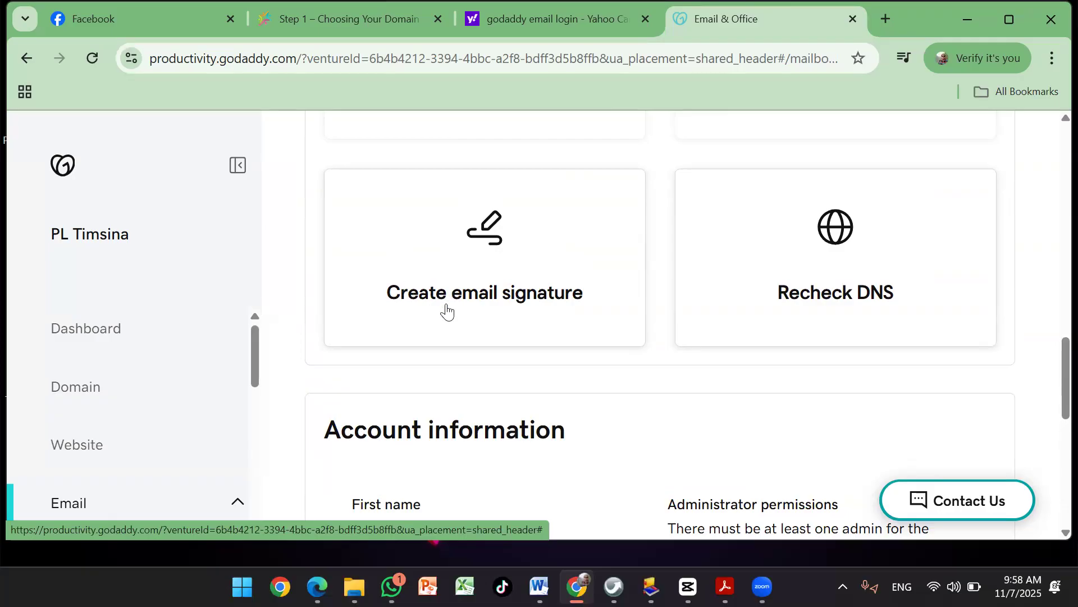
{"action": "scroll", "coordinate": [448, 311], "scroll_direction": "up", "scroll_amount": 6}
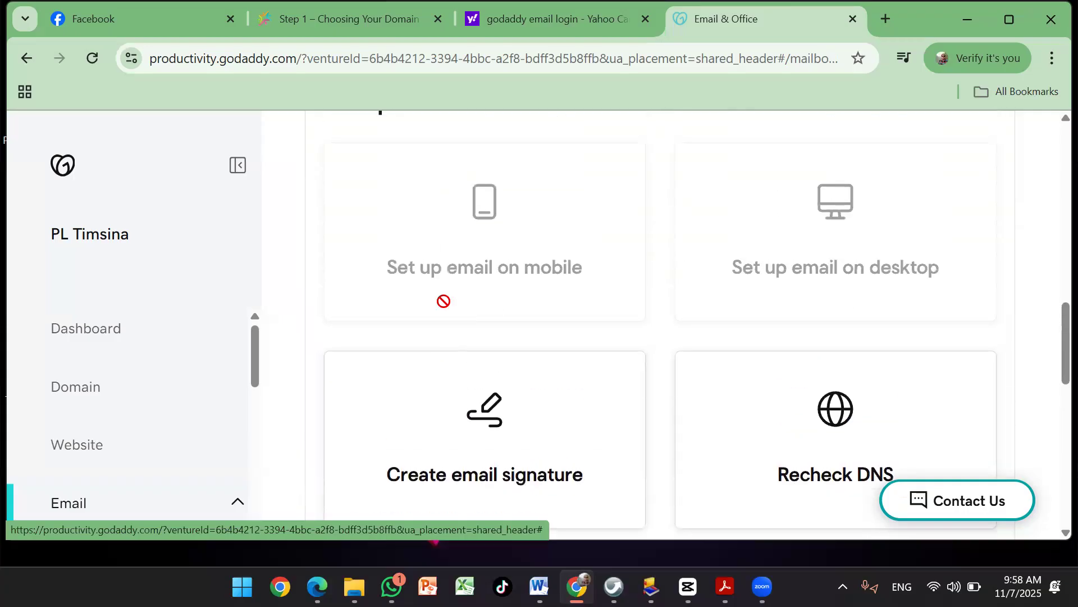
{"action": "scroll", "coordinate": [443, 303], "scroll_direction": "up", "scroll_amount": 6}
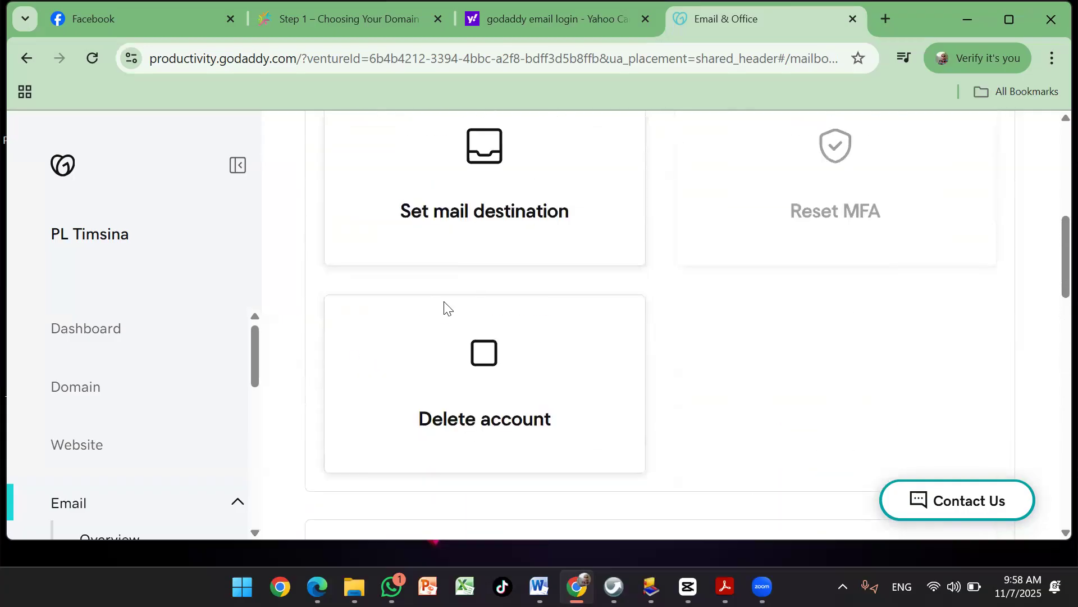
{"action": "scroll", "coordinate": [444, 303], "scroll_direction": "up", "scroll_amount": 6}
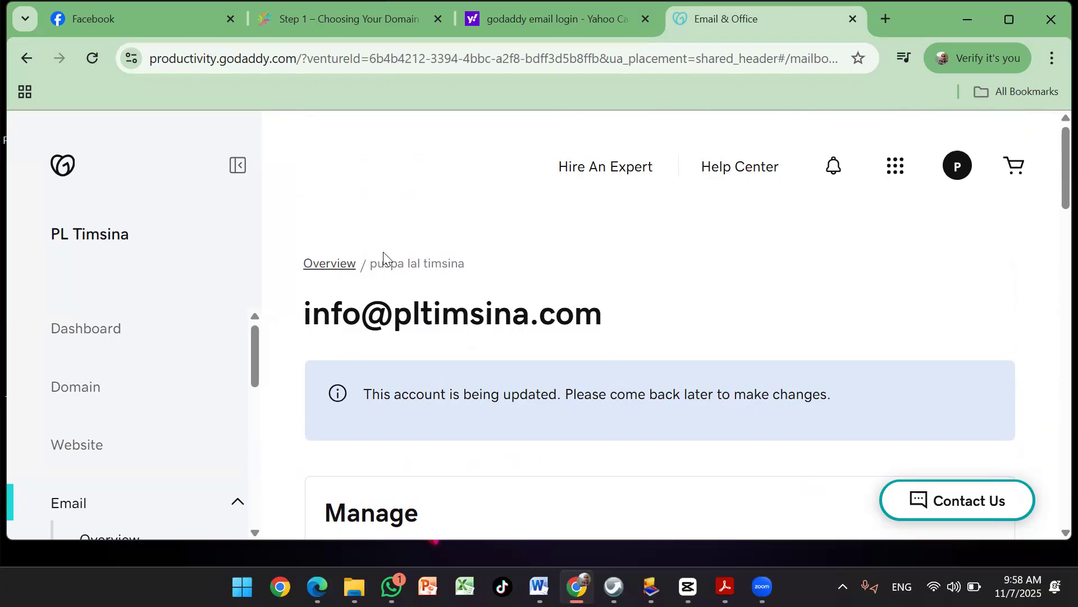
Load the purchased .com domain's website in a new browser tab and look over its page.
{"action": "left_click", "coordinate": [886, 20]}
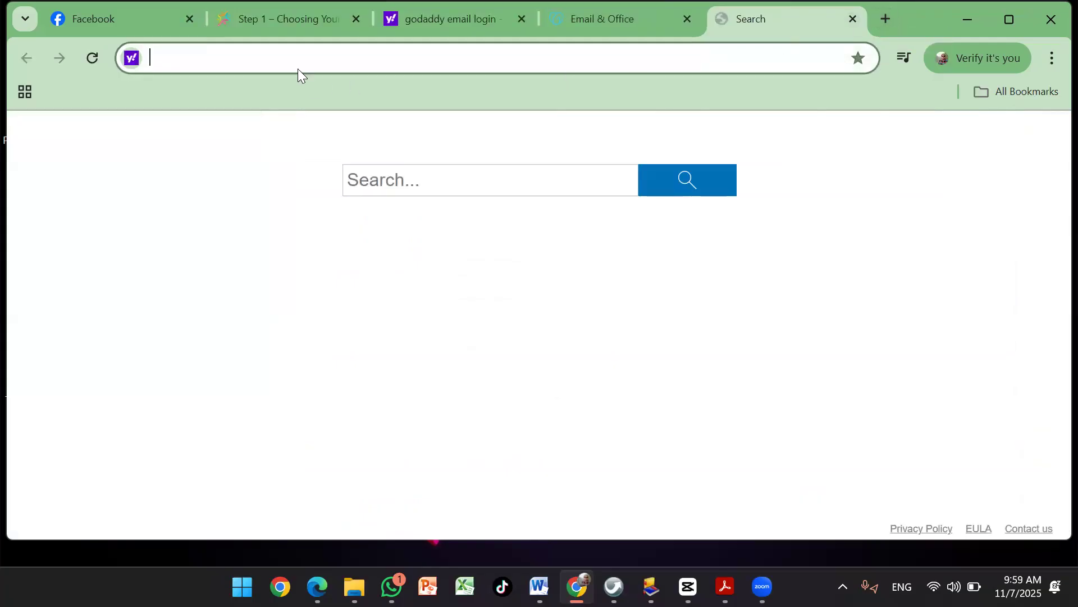
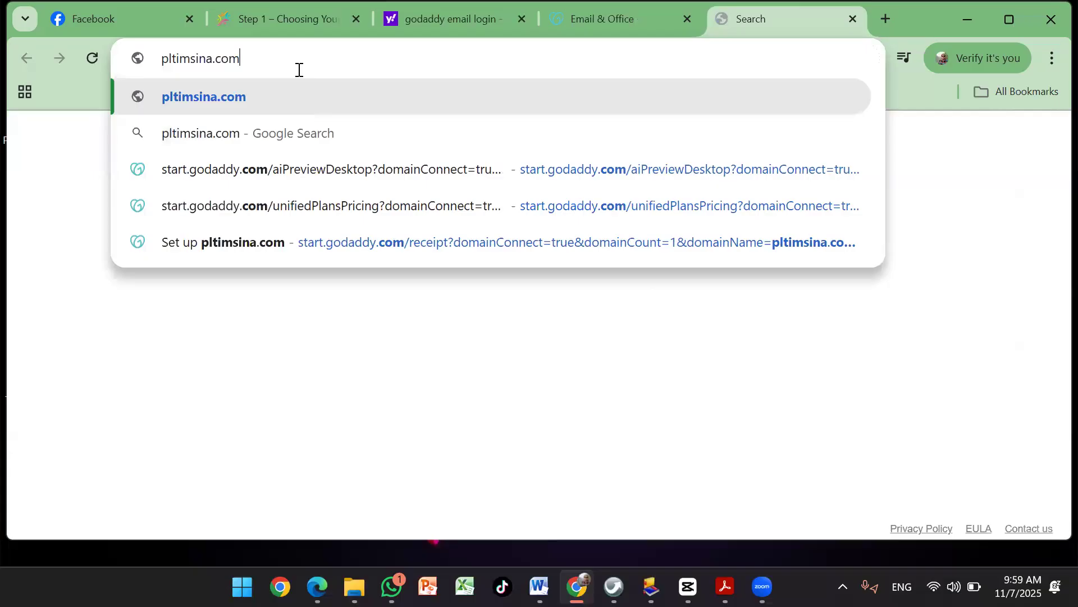
{"action": "left_click", "coordinate": [222, 102]}
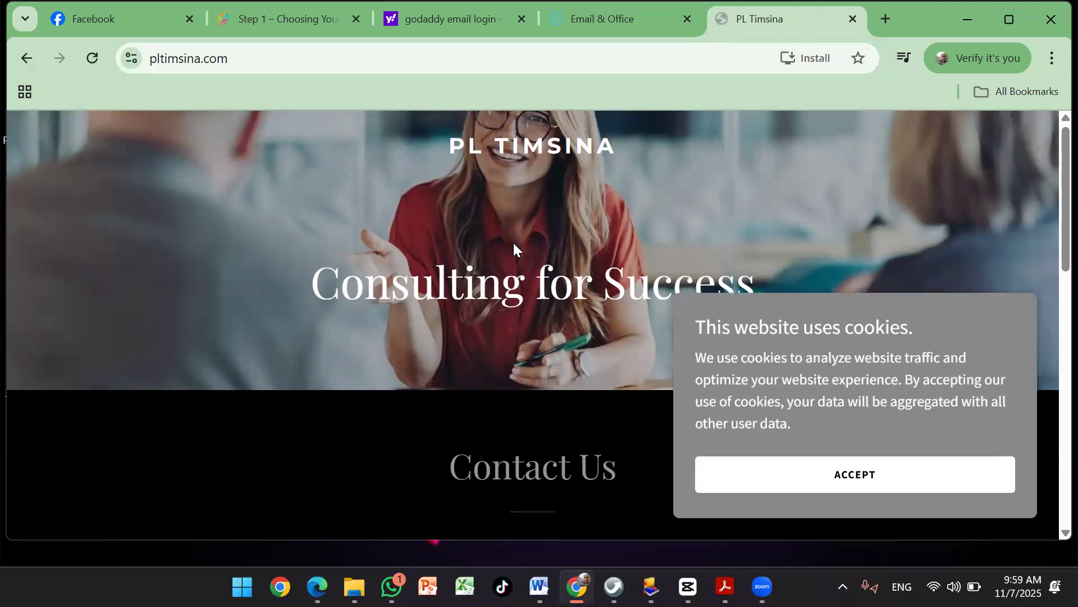
{"action": "scroll", "coordinate": [516, 247], "scroll_direction": "down", "scroll_amount": 2}
{"action": "scroll", "coordinate": [516, 247], "scroll_direction": "up", "scroll_amount": 2}
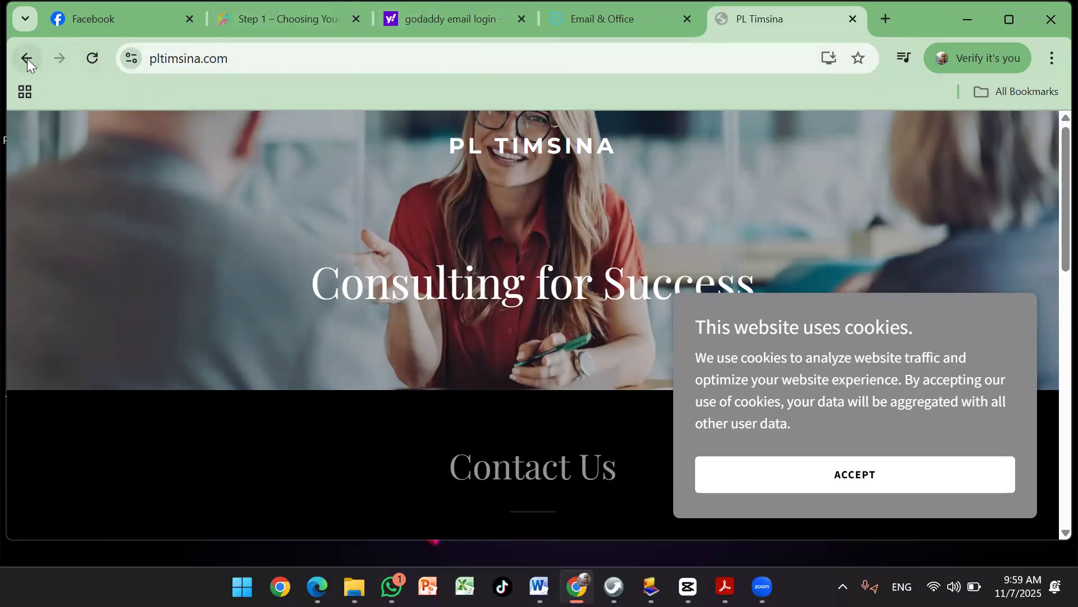
{"action": "left_click", "coordinate": [152, 58]}
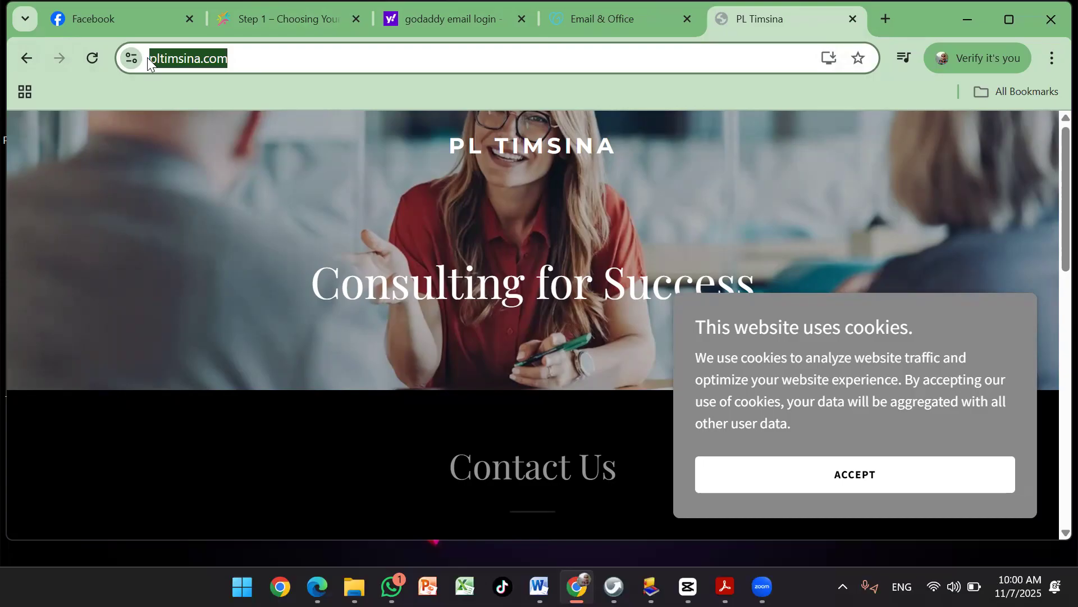
{"action": "left_click", "coordinate": [148, 57]}
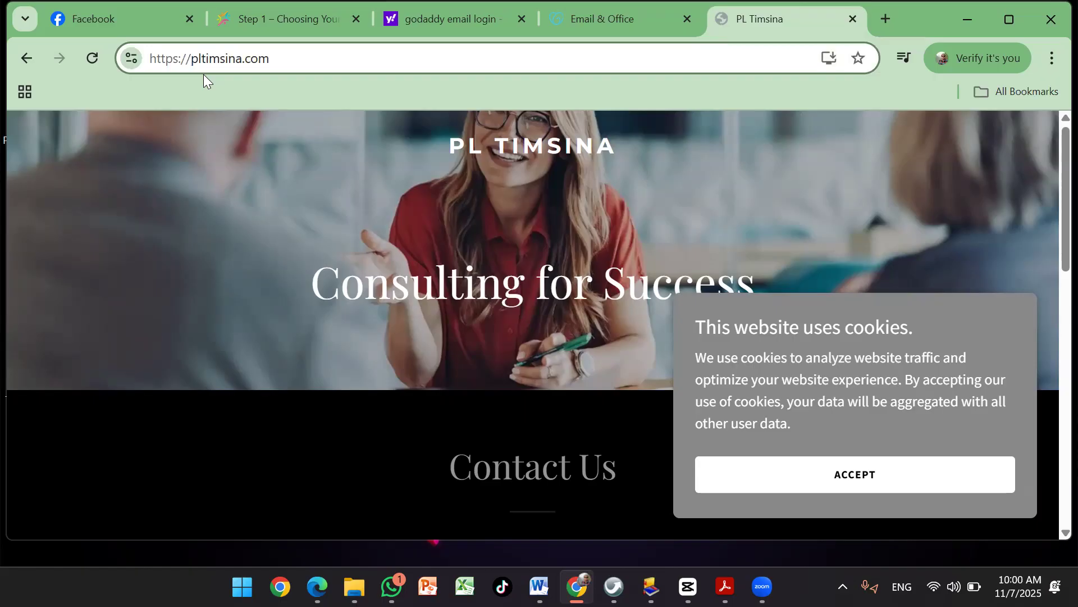
{"action": "key", "text": "BackSpace"}
{"action": "key", "text": "BackSpace"}
{"action": "key", "text": "BackSpace"}
{"action": "key", "text": "BackSpace"}
{"action": "key", "text": "BackSpace"}
{"action": "key", "text": "BackSpace"}
{"action": "key", "text": "BackSpace"}
{"action": "key", "text": "BackSpace"}
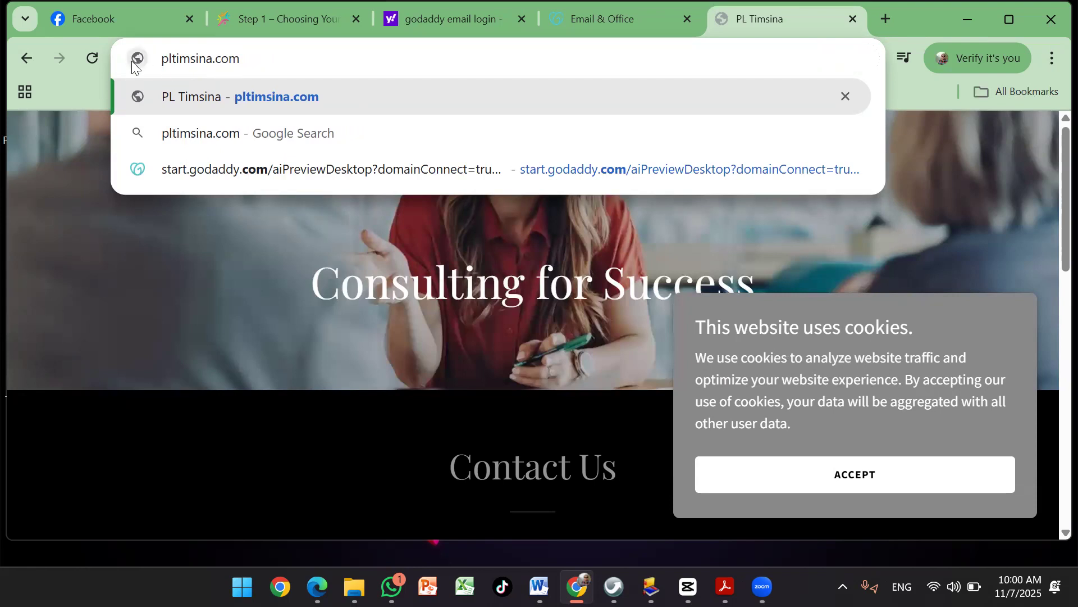
{"action": "left_click", "coordinate": [31, 57]}
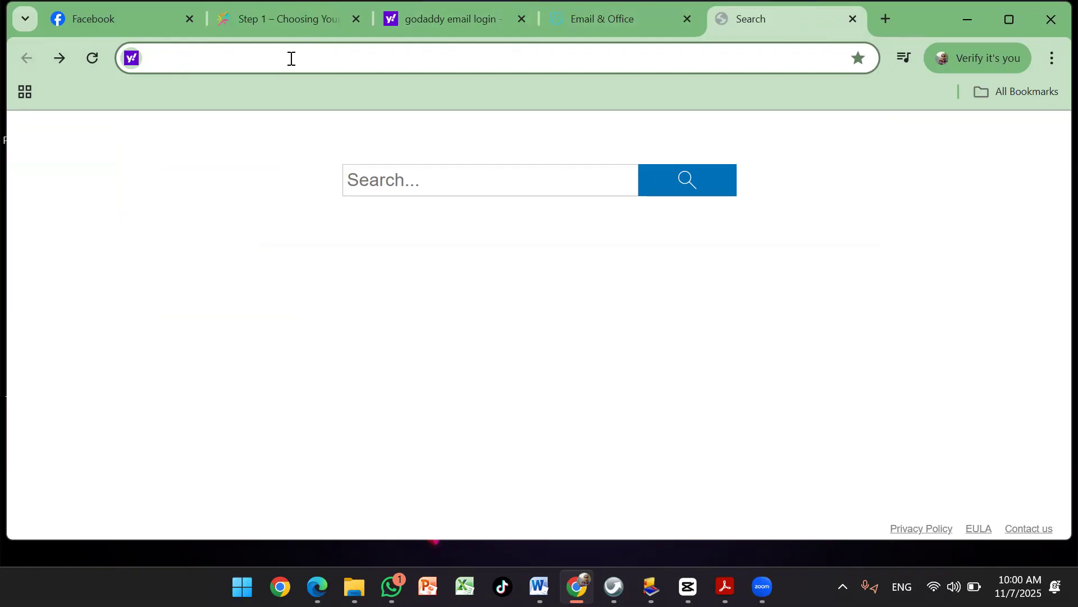
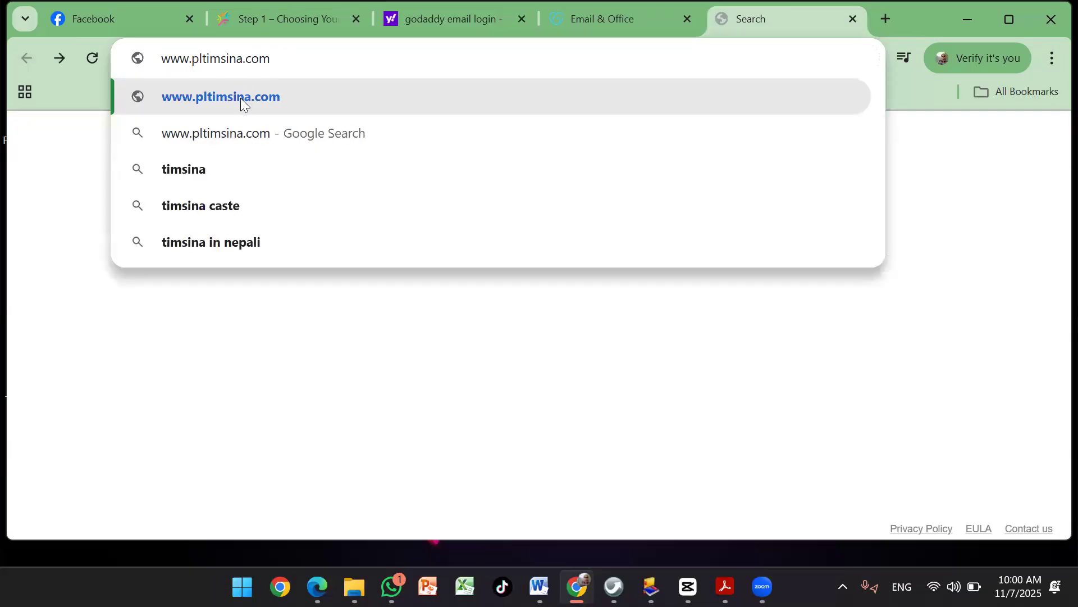
{"action": "left_click", "coordinate": [240, 97]}
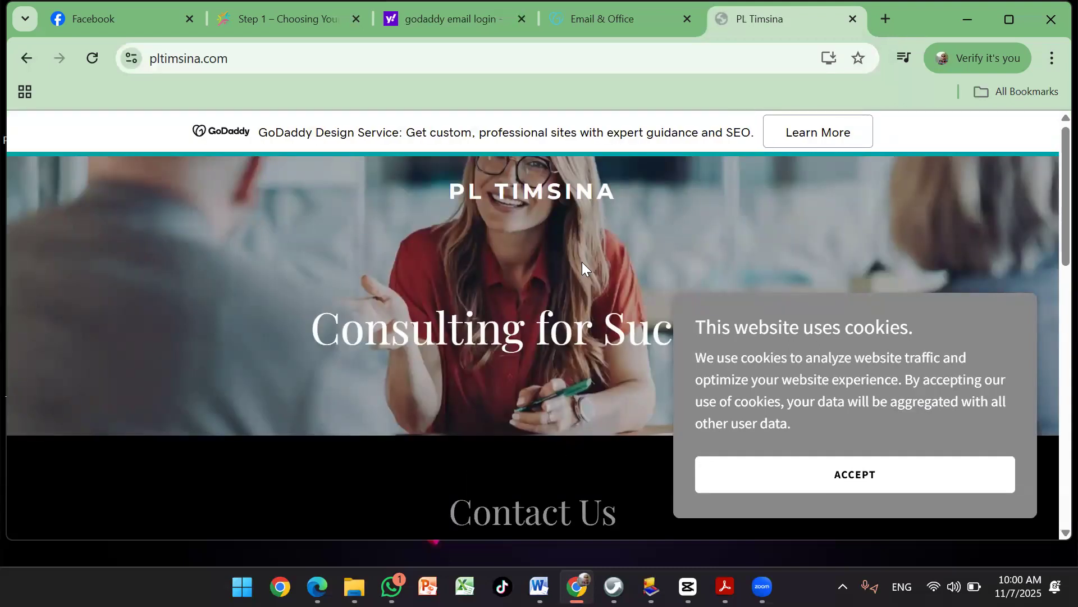
Examine the live website from its banner and "Consulting for Success" headline down through the Contact Us section.
{"action": "scroll", "coordinate": [520, 262], "scroll_direction": "down", "scroll_amount": 1}
{"action": "scroll", "coordinate": [518, 261], "scroll_direction": "up", "scroll_amount": 1}
{"action": "scroll", "coordinate": [552, 251], "scroll_direction": "down", "scroll_amount": 1}
{"action": "scroll", "coordinate": [551, 247], "scroll_direction": "up", "scroll_amount": 1}
{"action": "left_click_drag", "start_coordinate": [370, 397], "coordinate": [371, 343]}
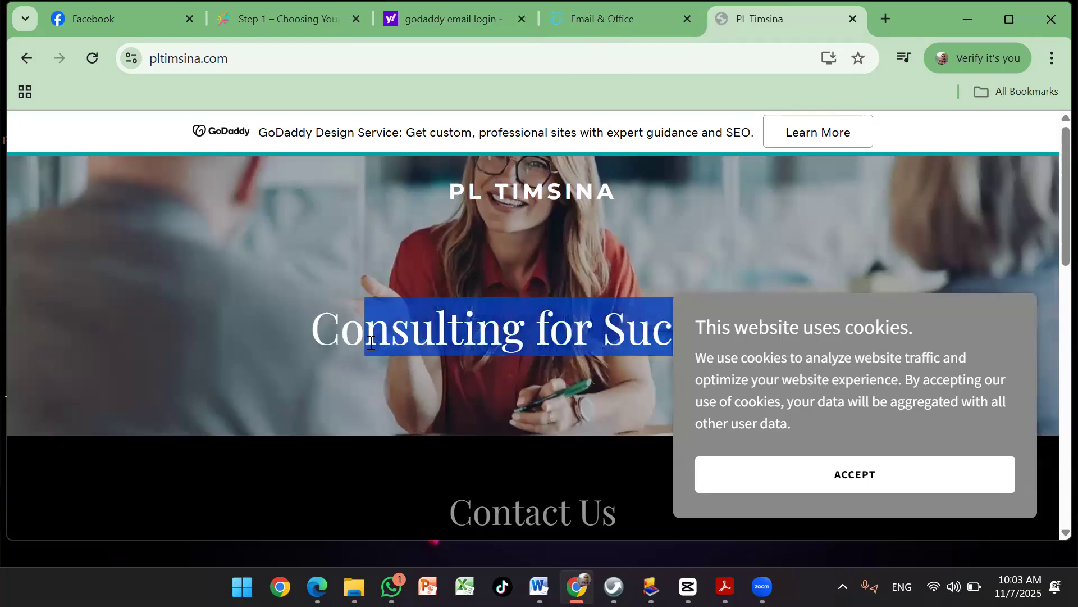
{"action": "left_click", "coordinate": [280, 347]}
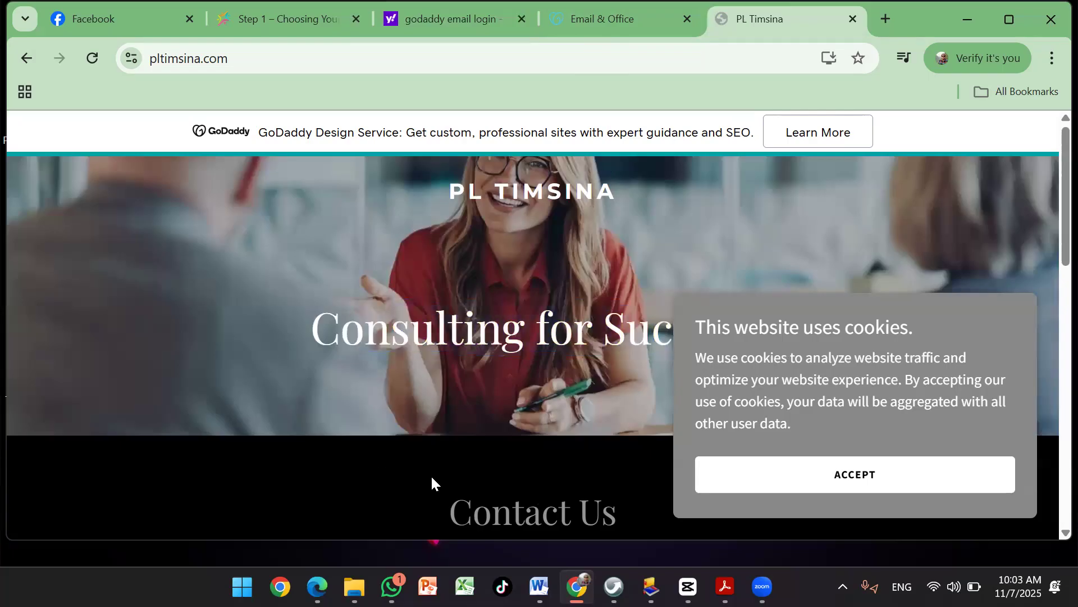